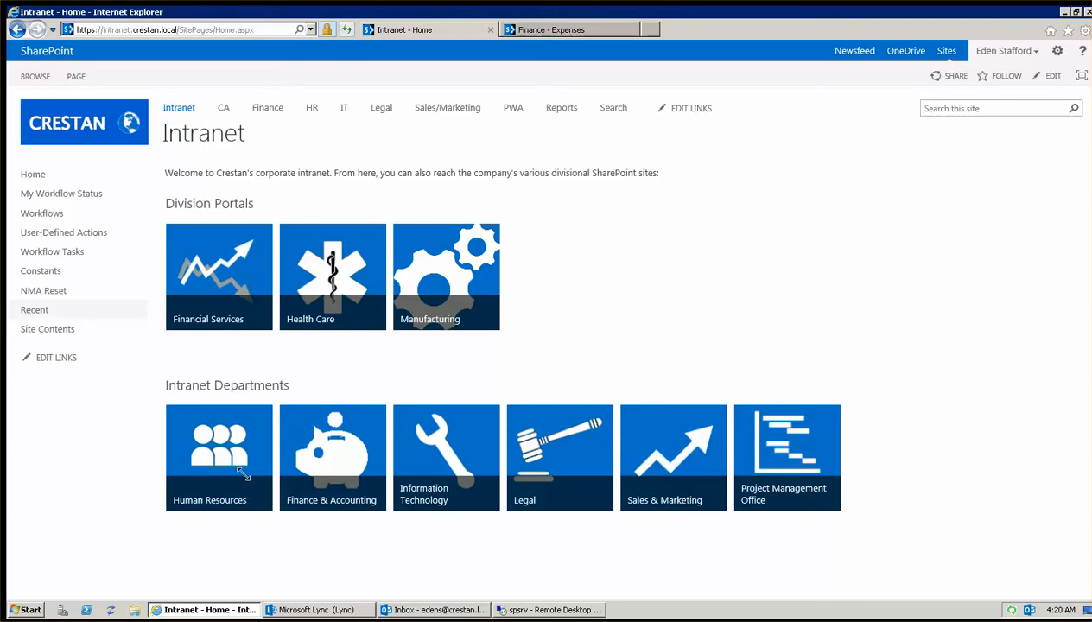
Step: Open the Leave Requests solution on the HR site of the intranet
click(312, 111)
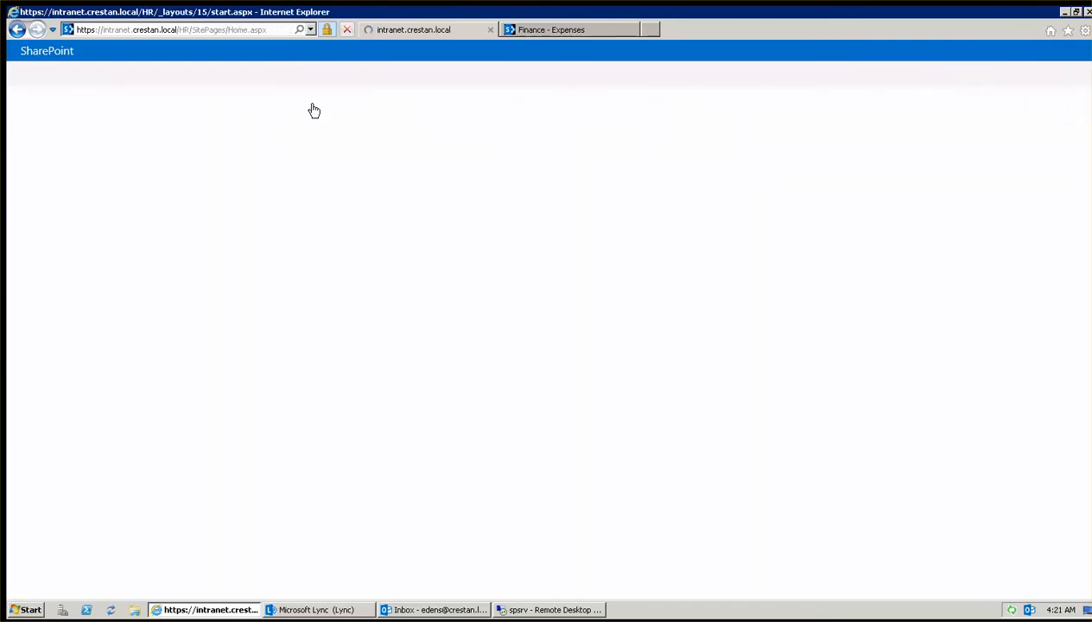
mouse_move(227, 247)
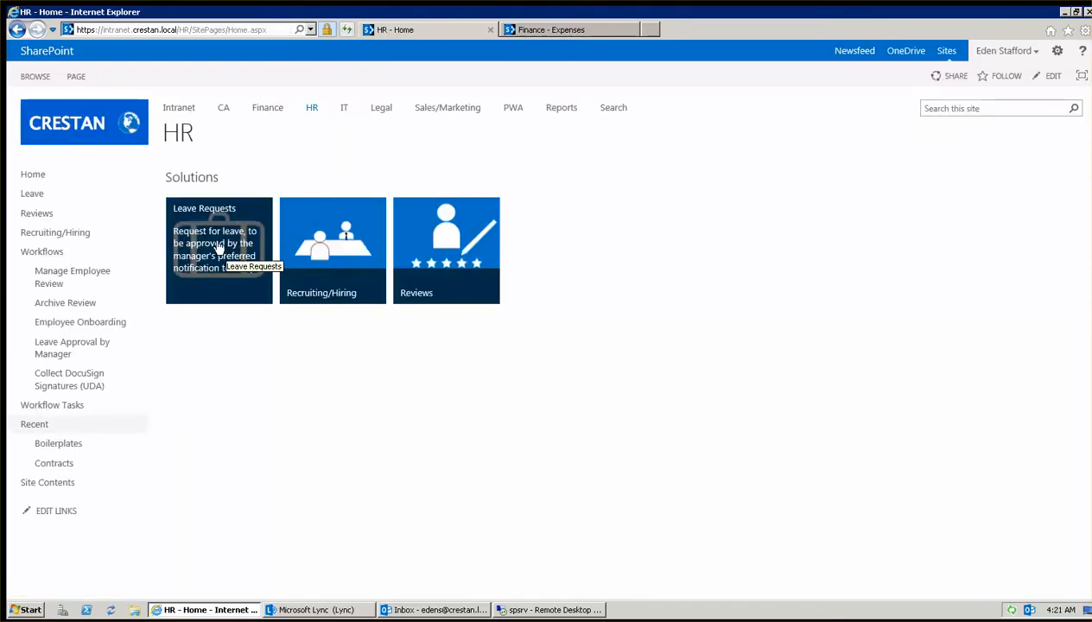
click(219, 247)
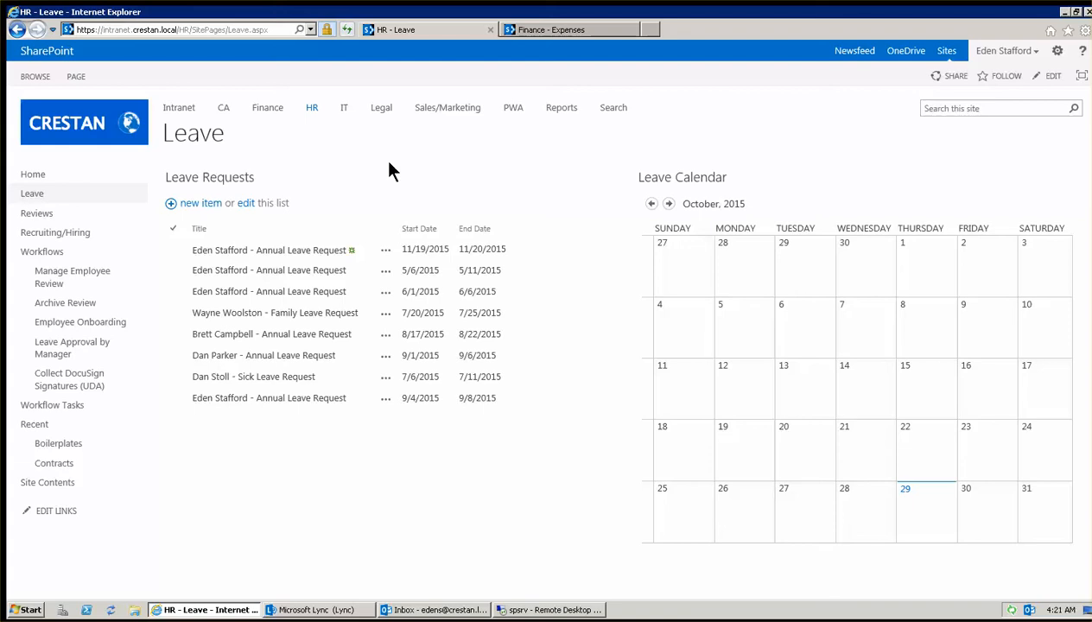
Step: Start a new leave request titled "Sick Day" with the leave type Sick Leave
click(202, 206)
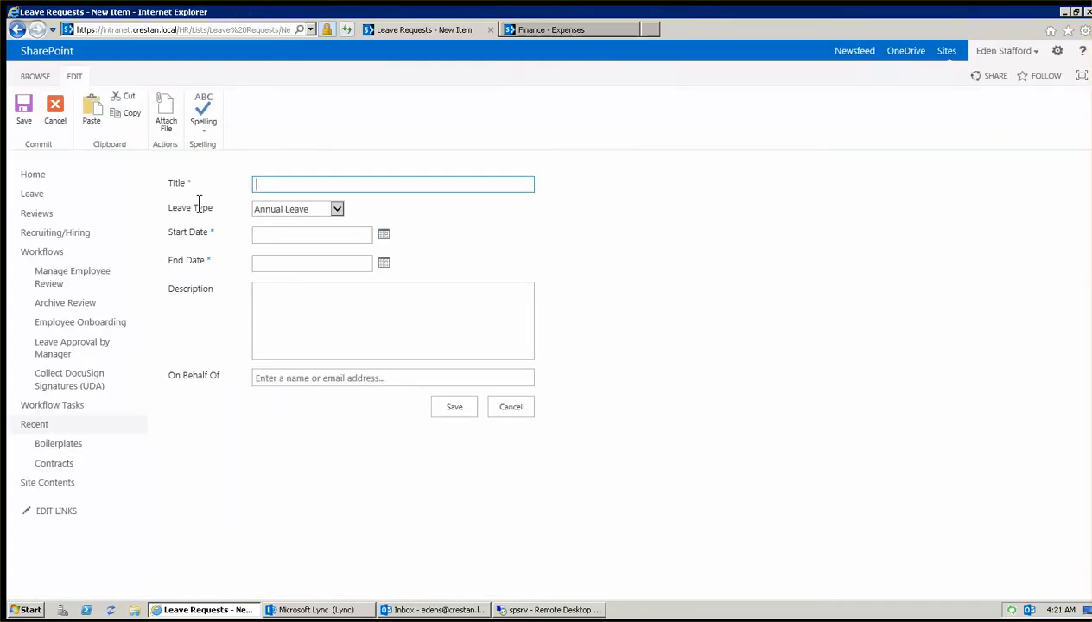
text(Sick Day)
click(336, 209)
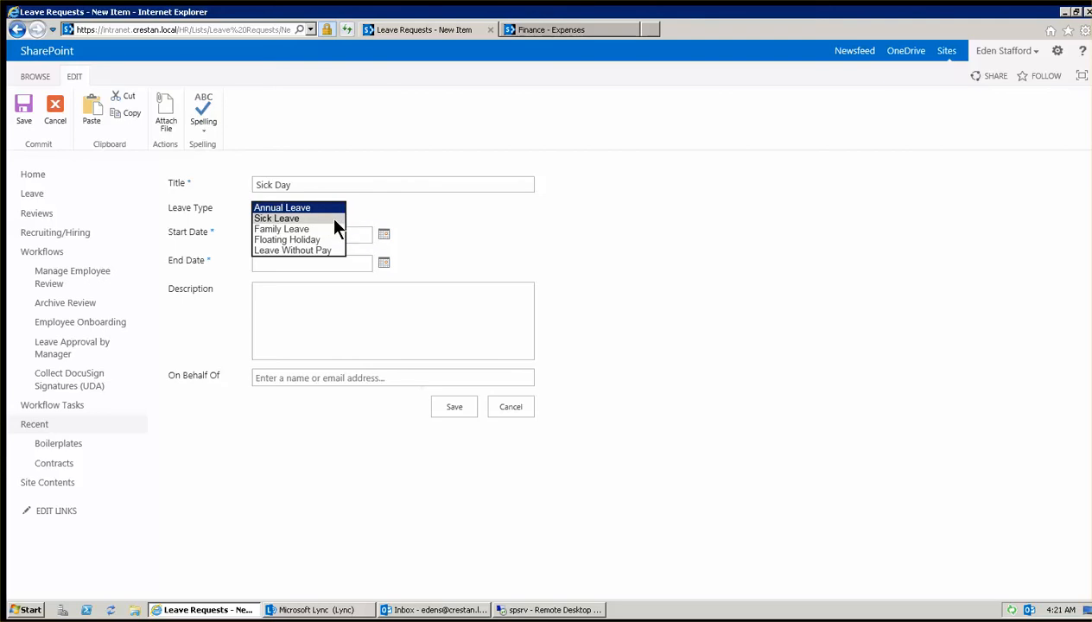
click(335, 219)
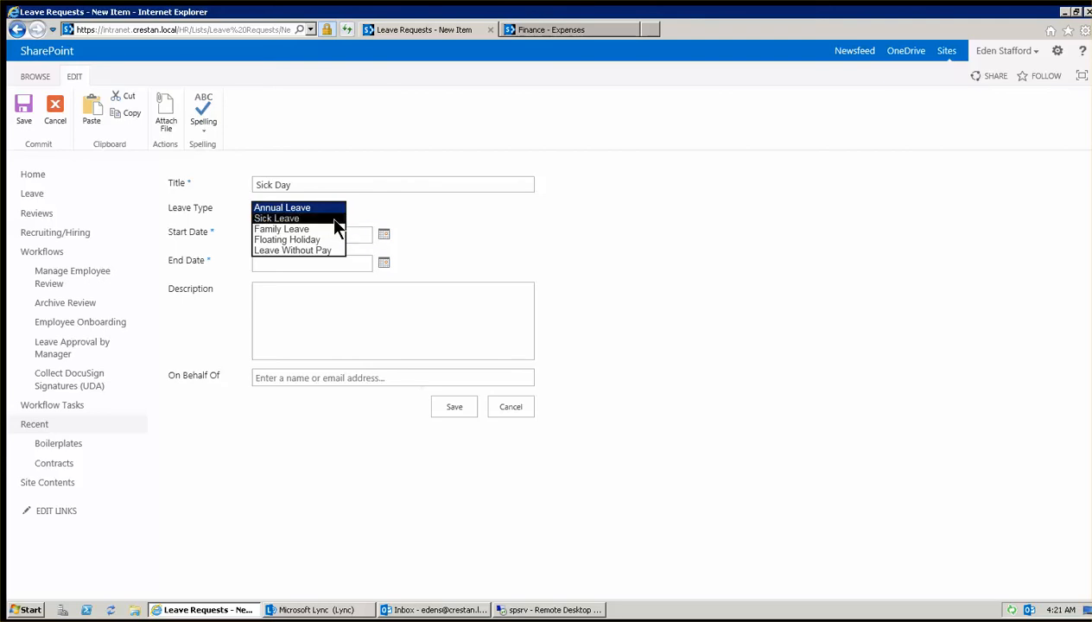
Step: Set the leave request's start date to 10/30/2015 and its end date to 11/6/2015
click(384, 236)
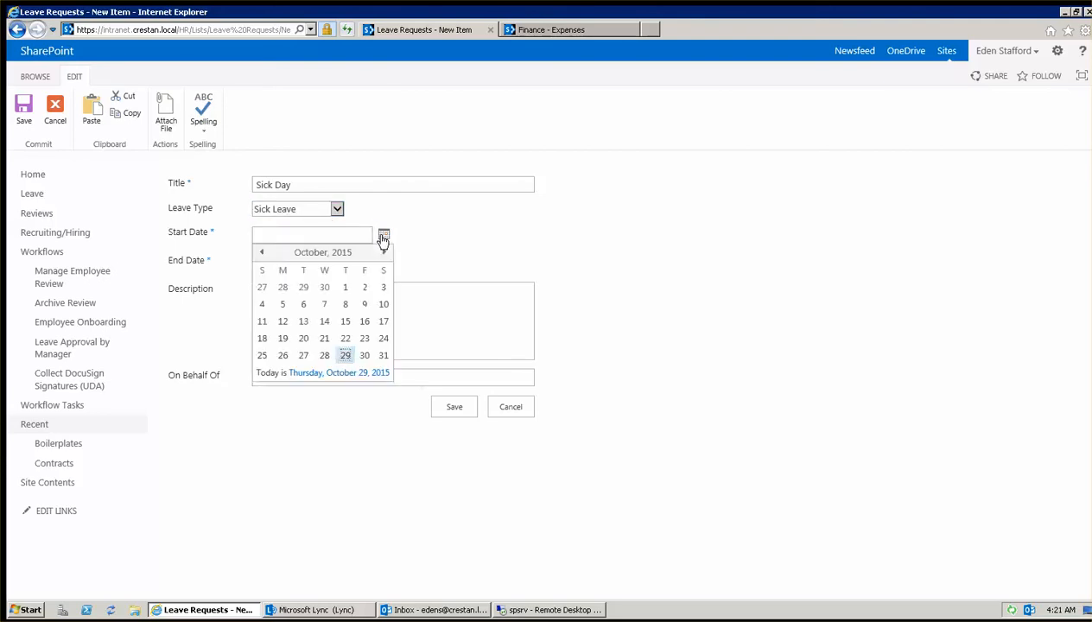
click(366, 356)
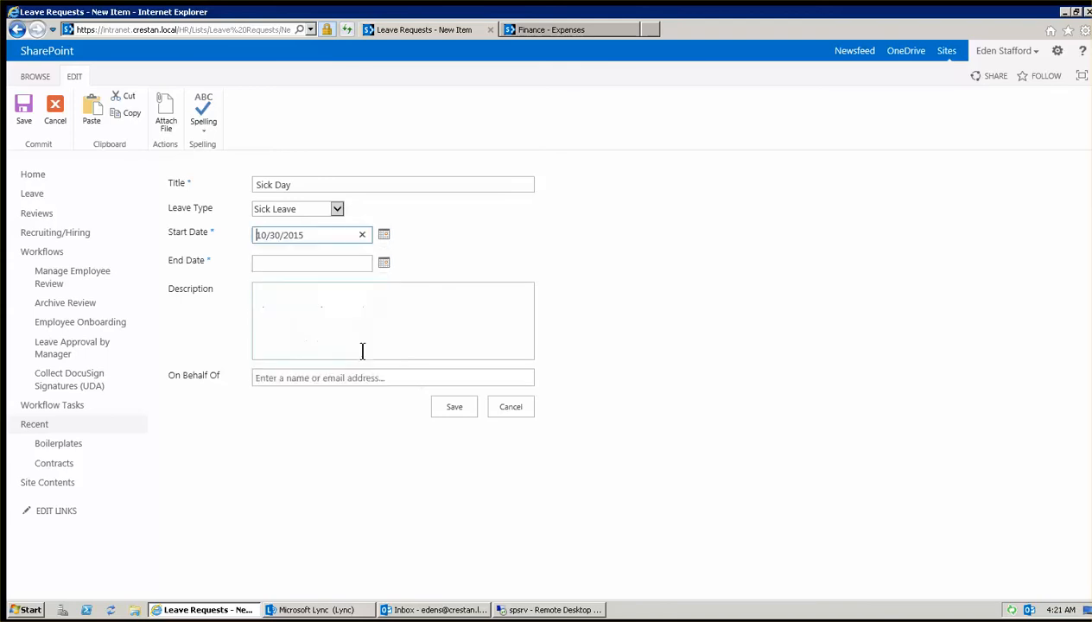
click(385, 265)
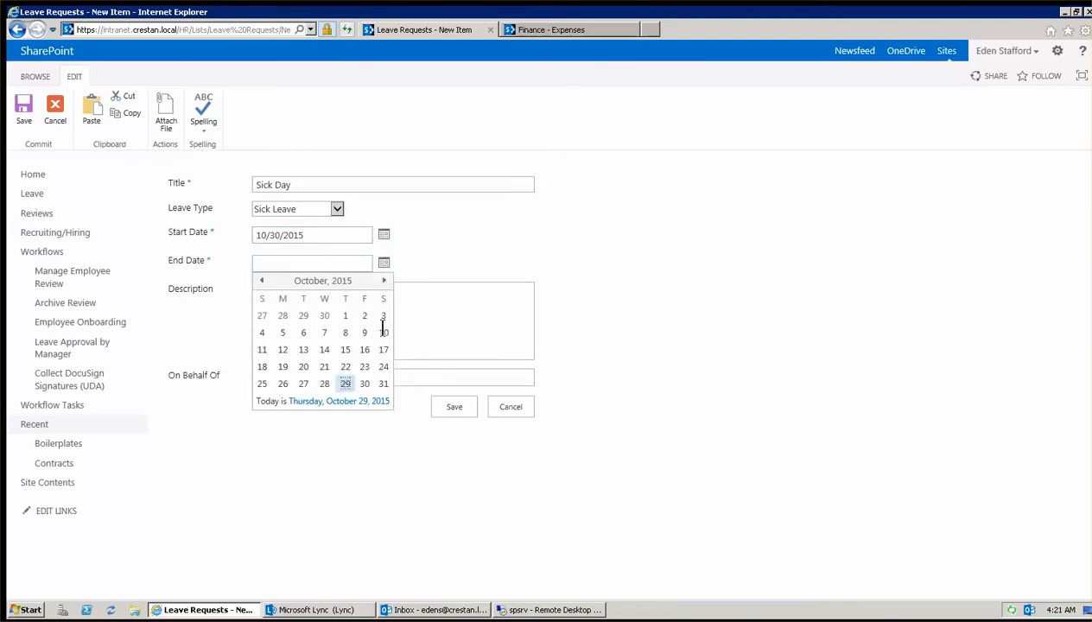
click(385, 282)
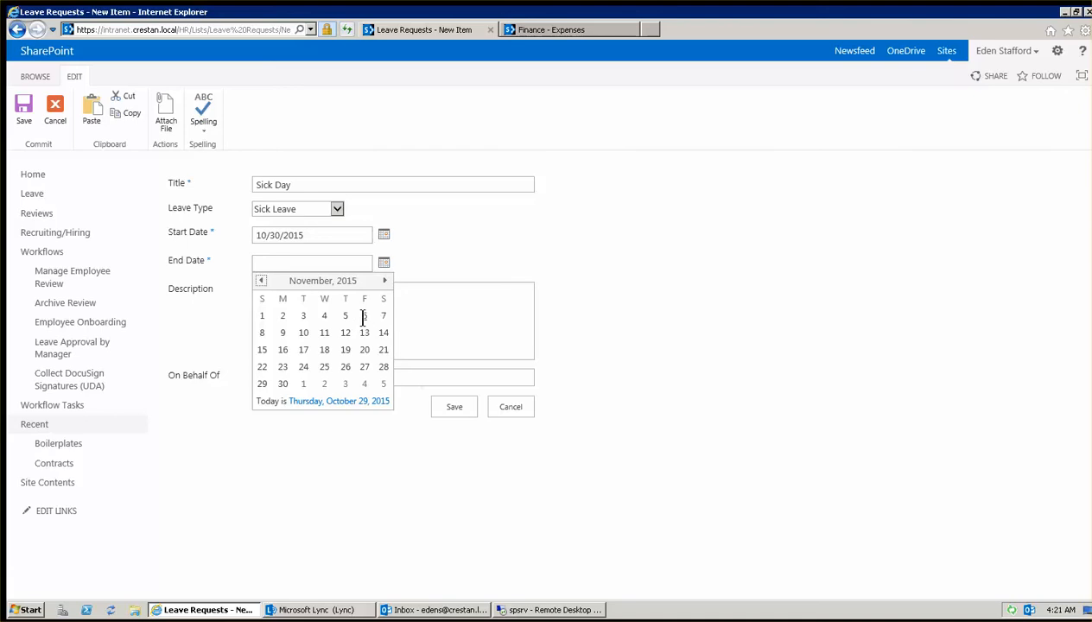
click(365, 316)
Step: Describe the leave request as "Feeling really bad" and save it
click(342, 309)
text(Fe)
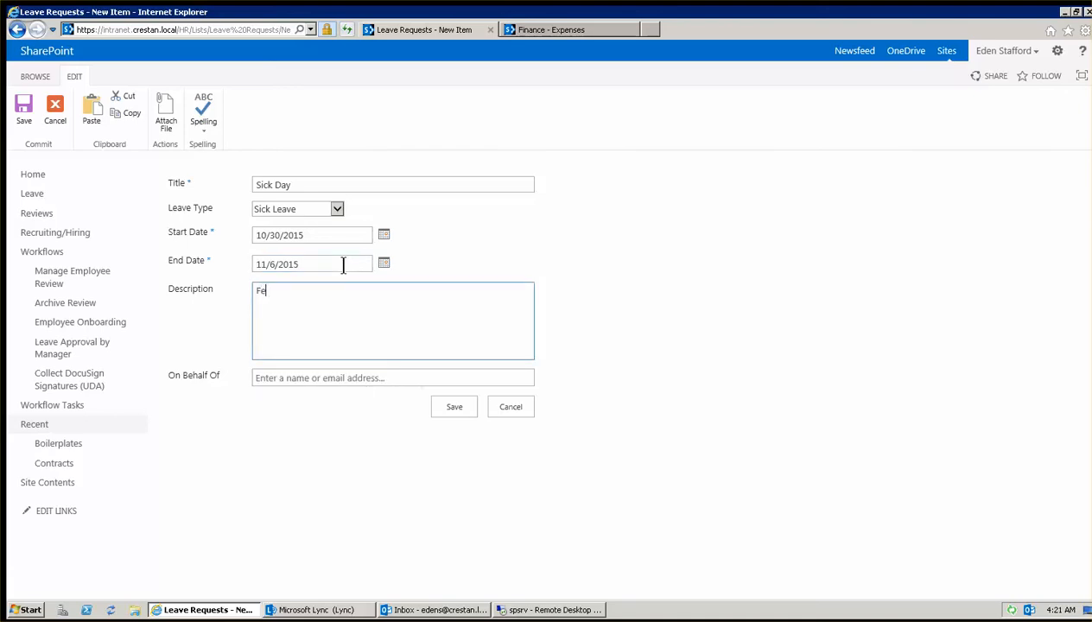
text(eling really bad)
click(453, 404)
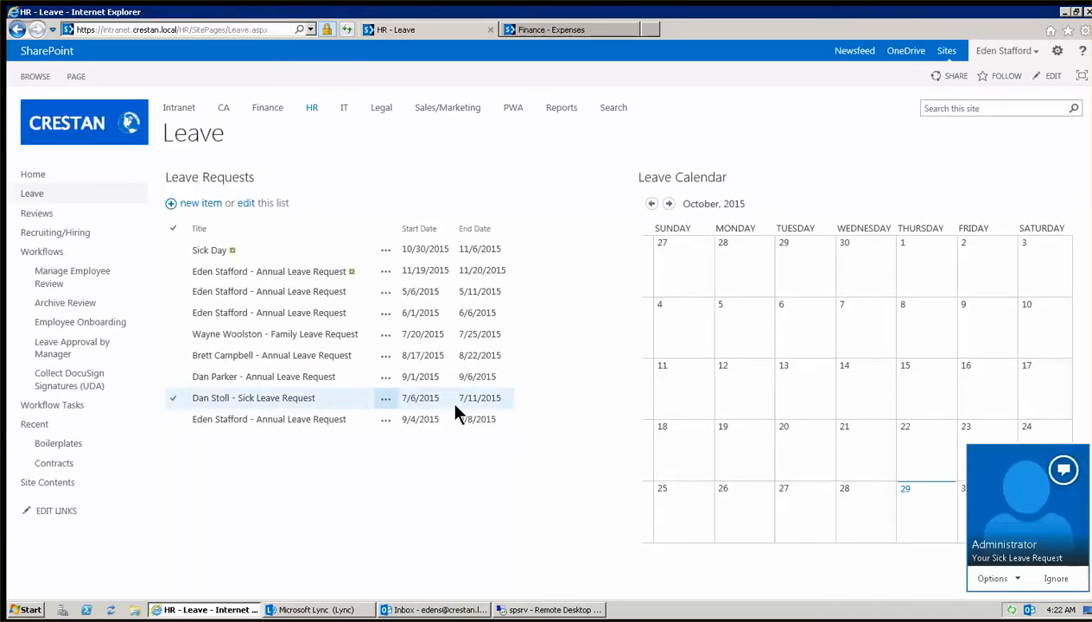
Step: Accept and read the administrator's incoming instant message about the sick leave request, leaving the conversation minimized
click(1016, 513)
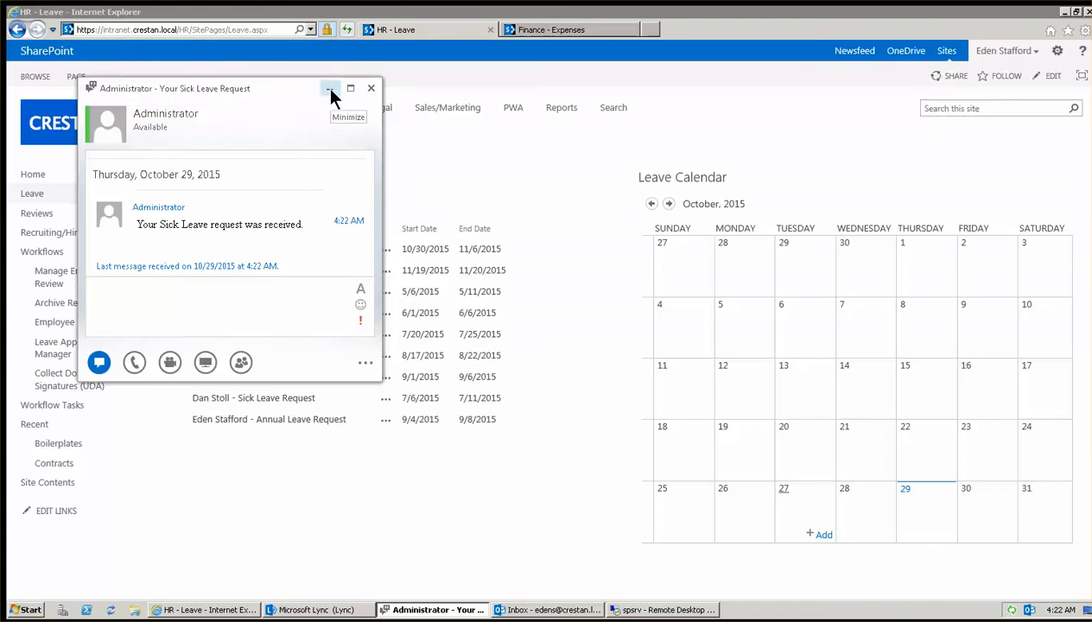
click(330, 90)
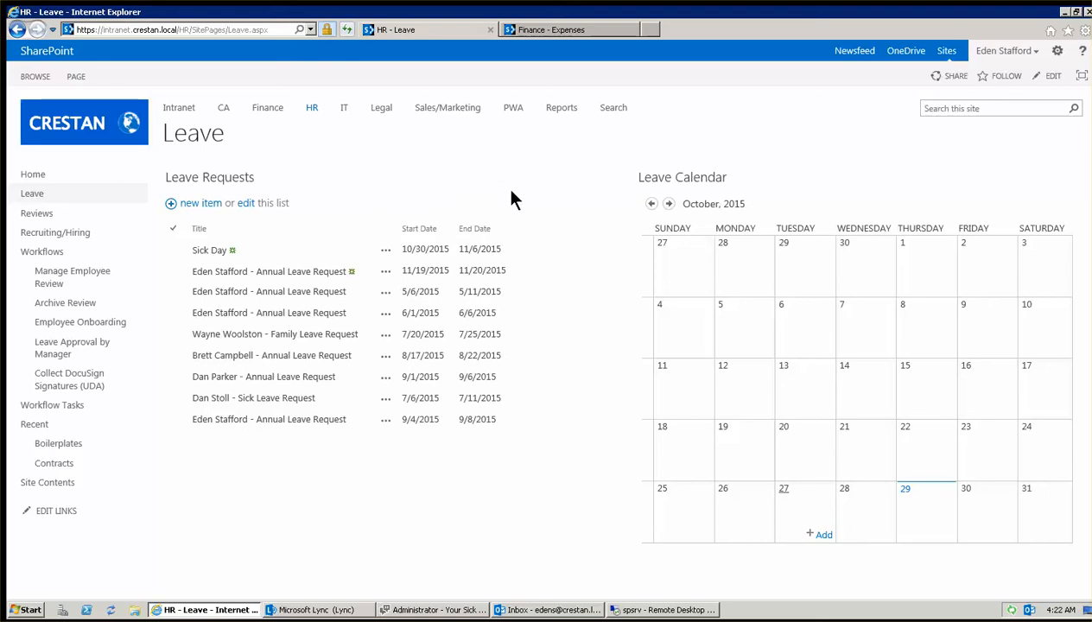
Step: Switch to the spsrv remote desktop and read the sick leave approval email in a maximized window
click(655, 610)
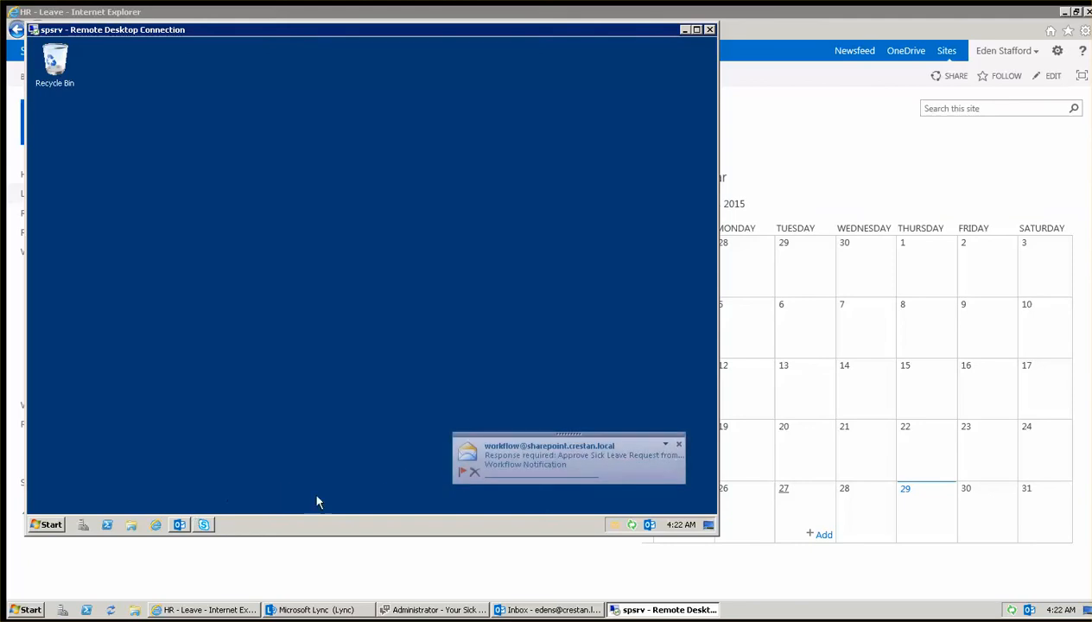
click(530, 455)
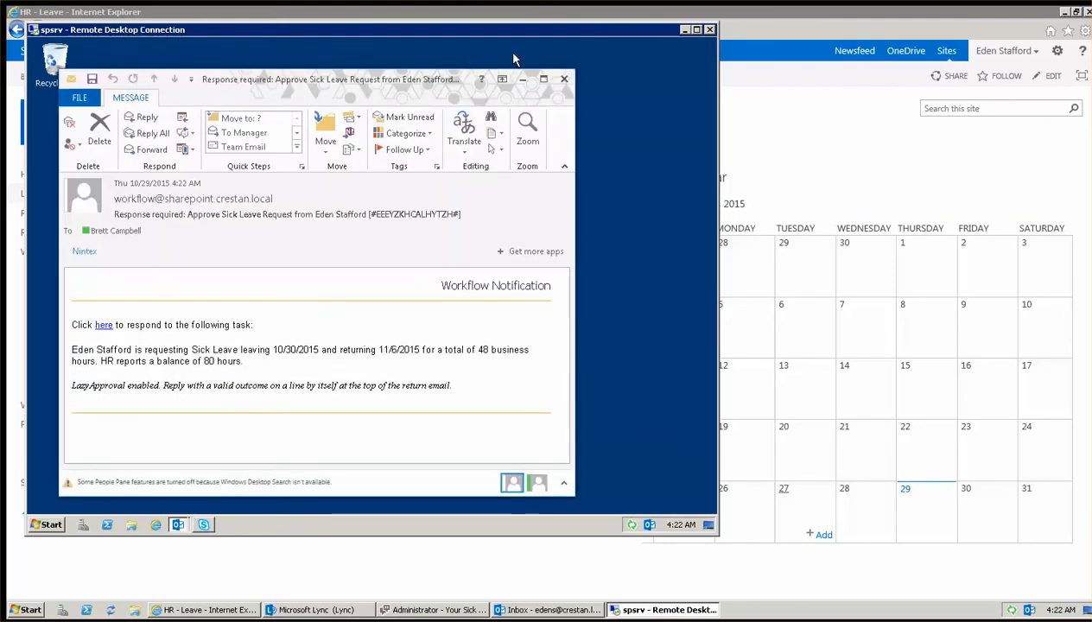
click(544, 79)
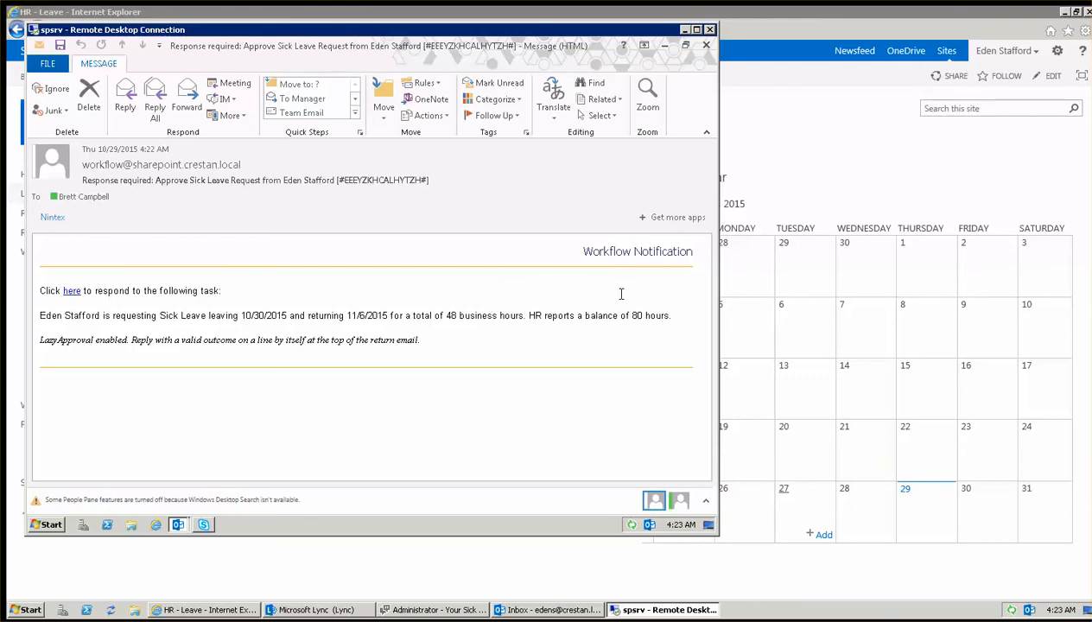
Step: Reply to the workflow notification email with "approved", send it, and return to the Leave page
click(156, 107)
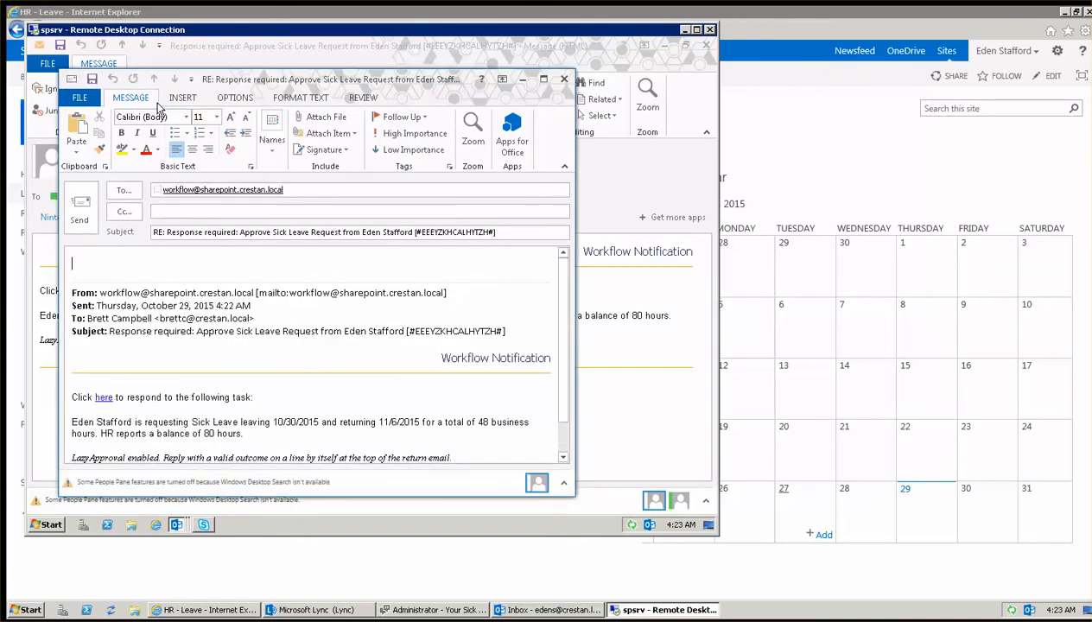
text(approved)
click(82, 216)
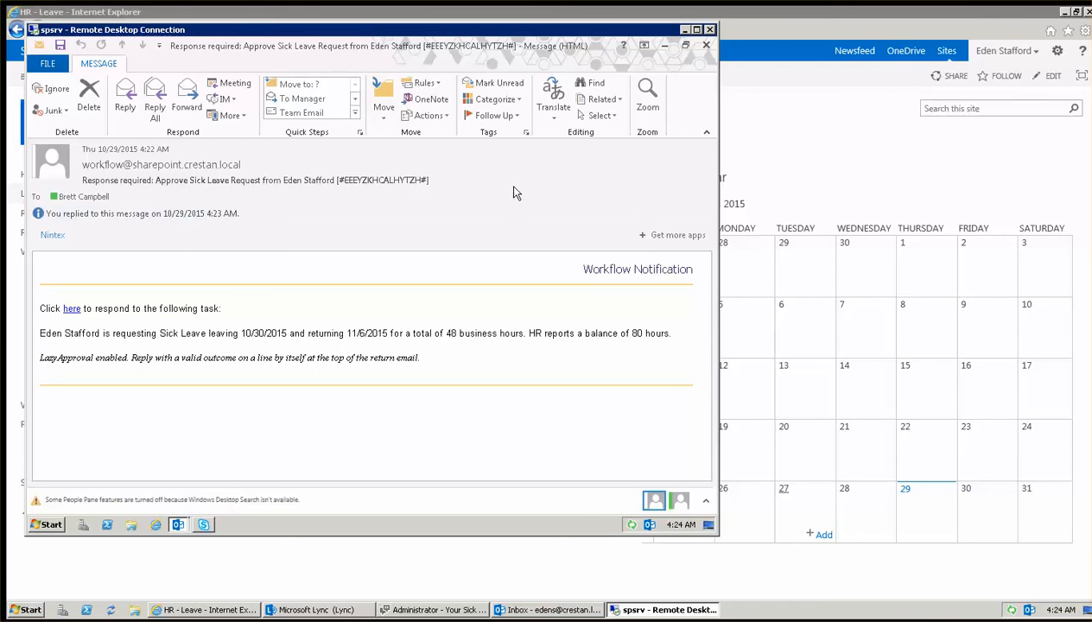
click(684, 30)
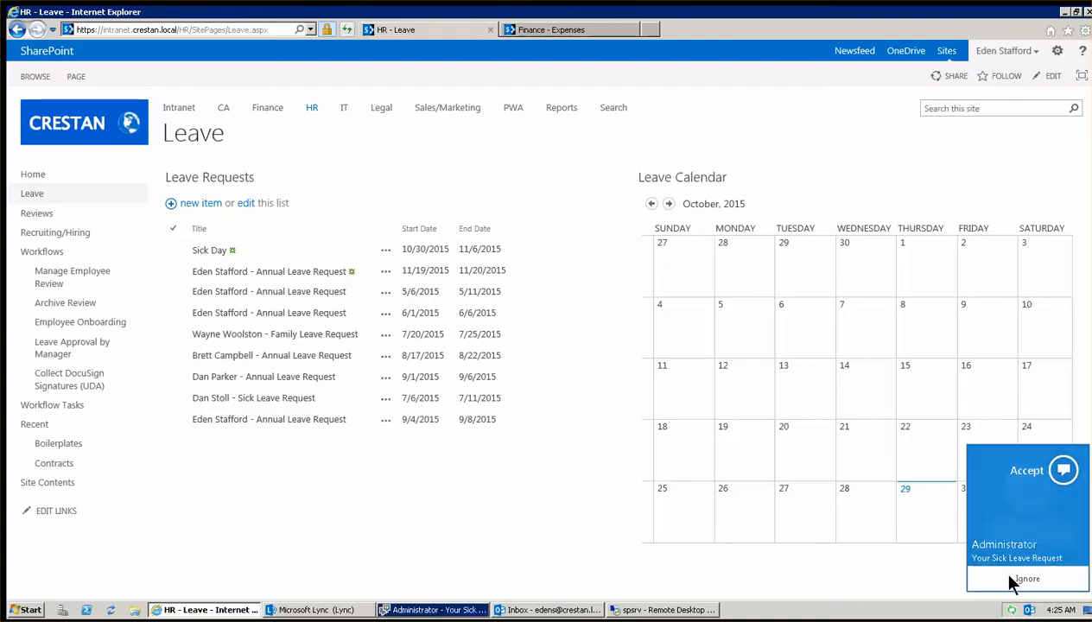
Step: Check the administrator's follow-up instant message on the sick leave request and minimize the conversation again
click(1027, 531)
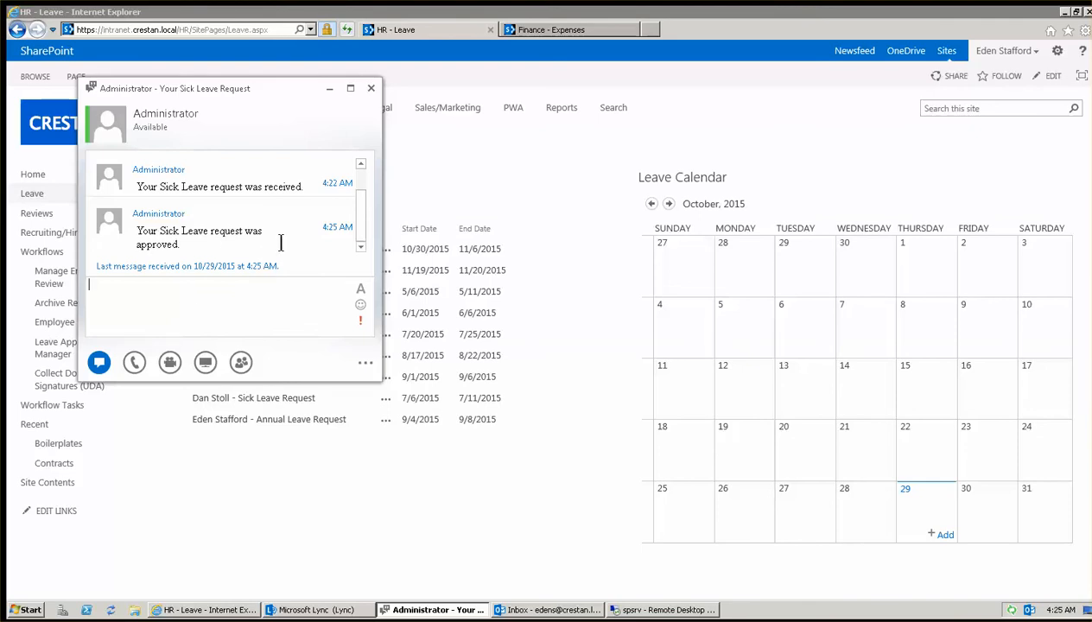
click(327, 87)
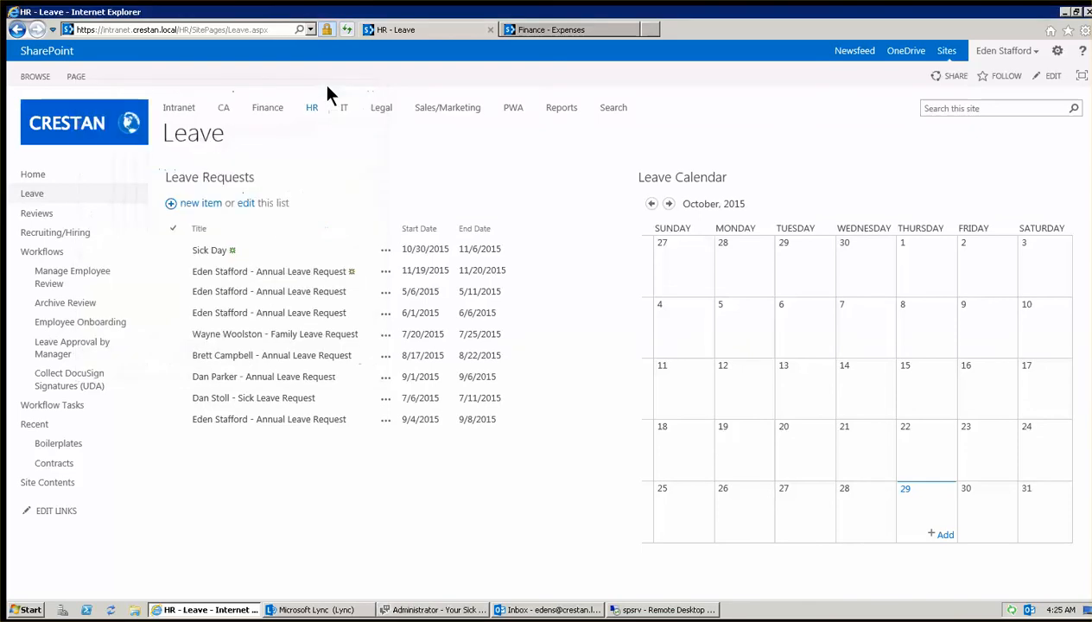
Step: Refresh the Leave page and examine the leave calendar for October and November 2015
click(344, 31)
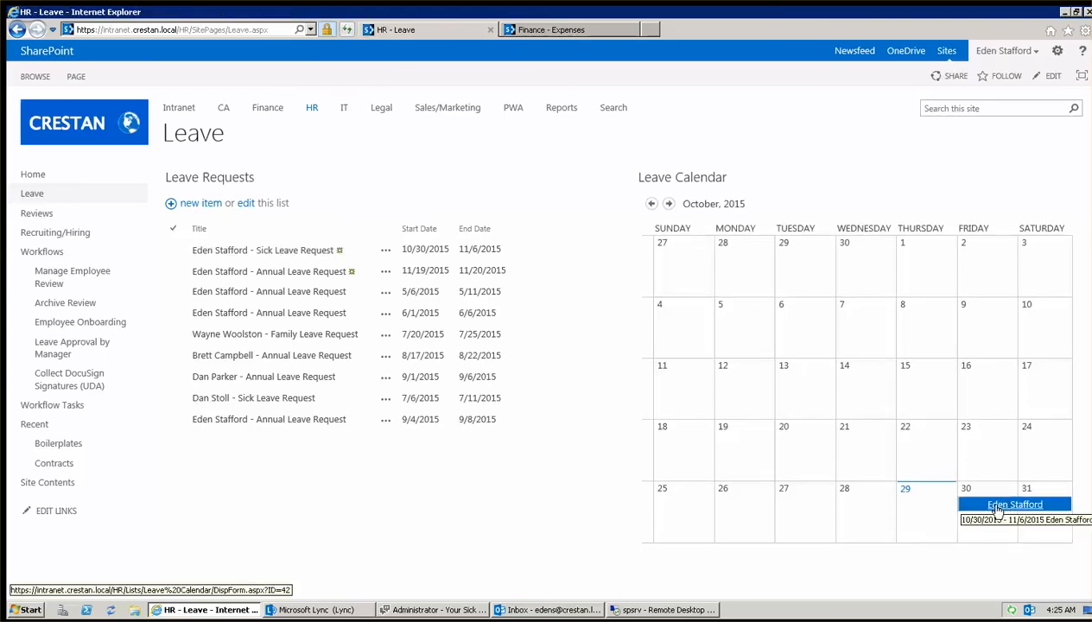
click(669, 205)
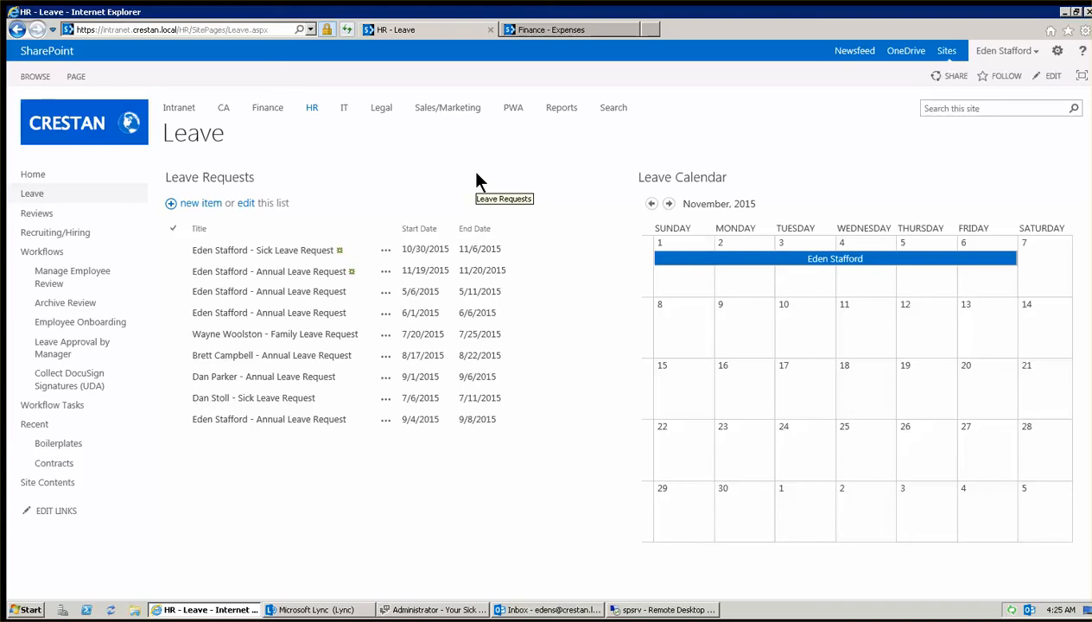
Step: Open the Leave Approval by Manager workflow of the Leave Requests list in the Nintex workflow designer
click(244, 181)
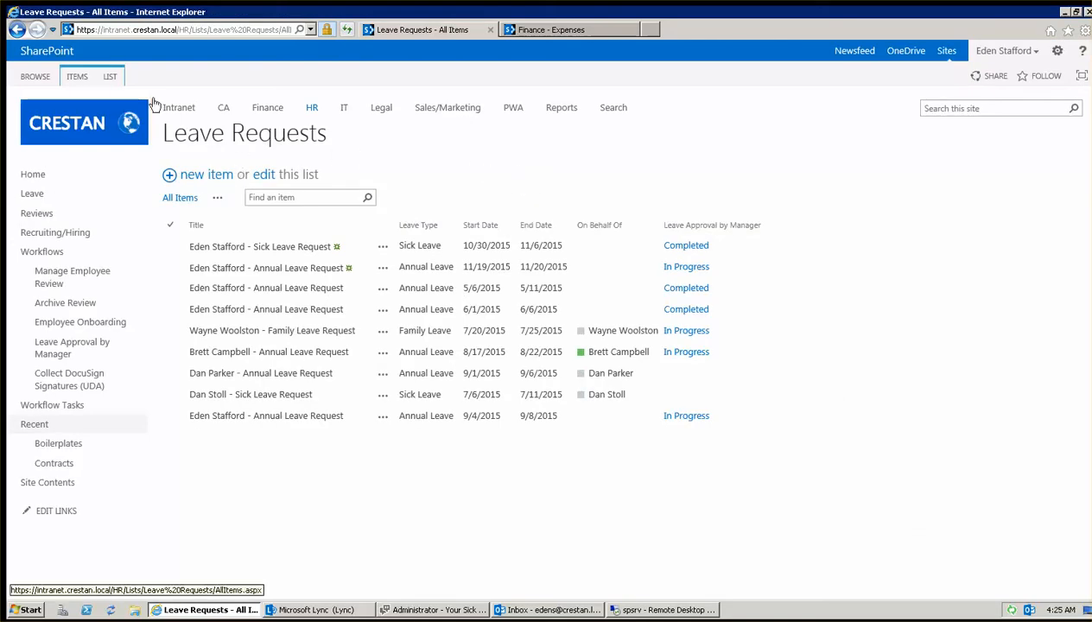
click(110, 77)
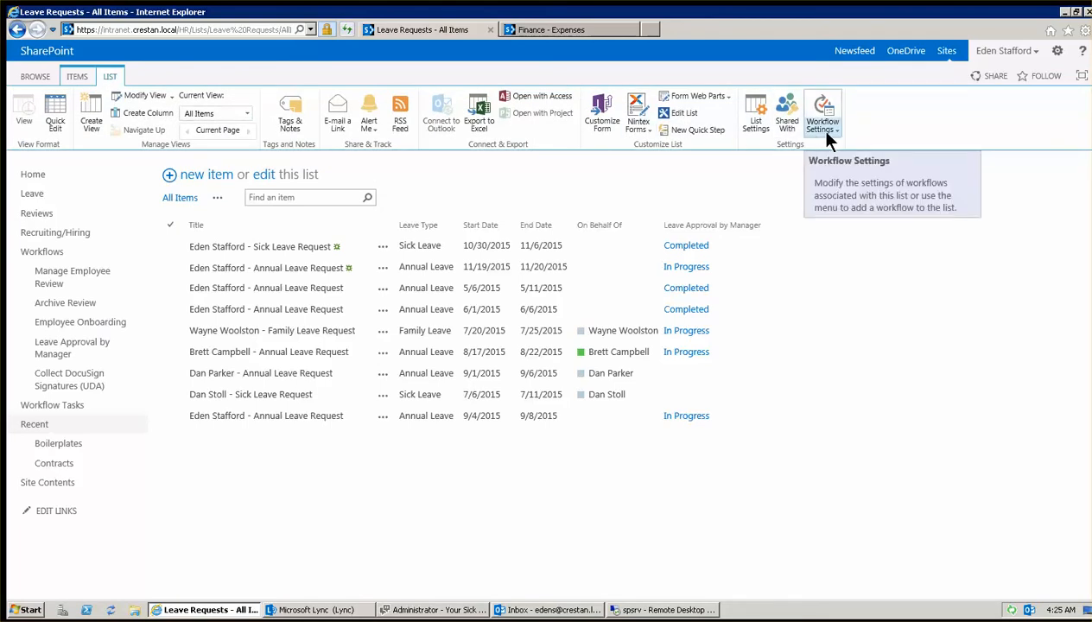
click(825, 129)
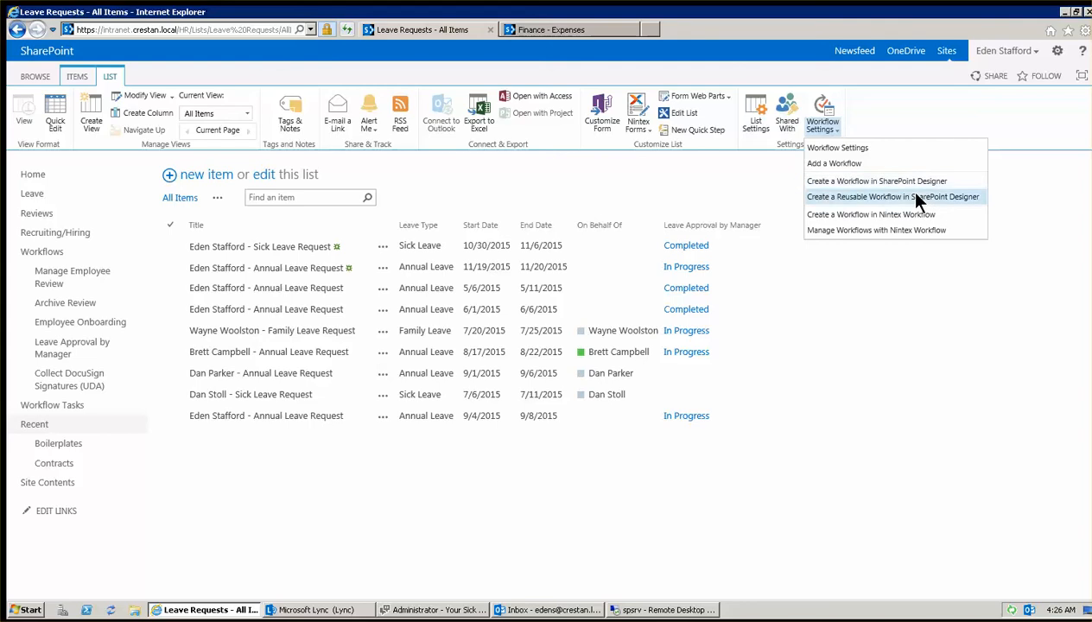
click(890, 229)
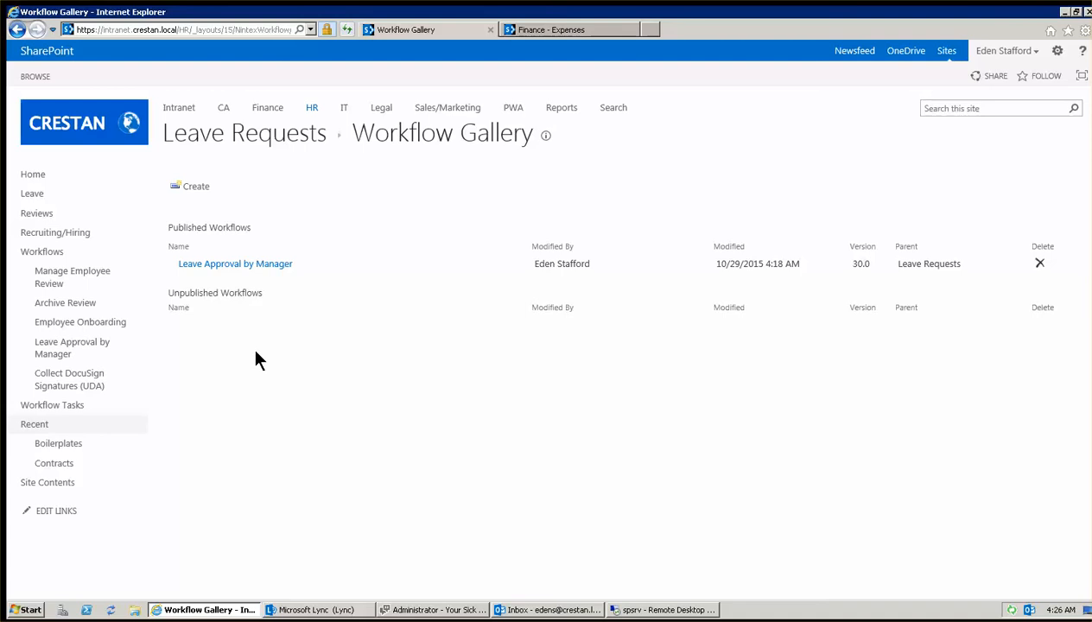
click(237, 266)
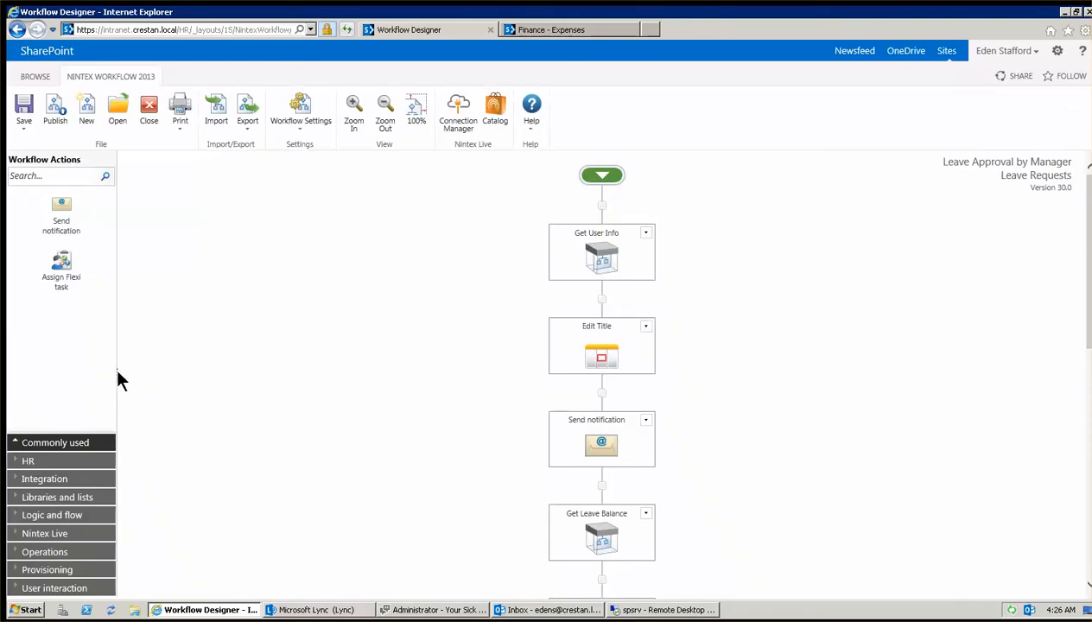
Step: Widen the workflow actions area and browse the Integration, Libraries and lists, and Logic and flow actions
drag(117, 372, 241, 385)
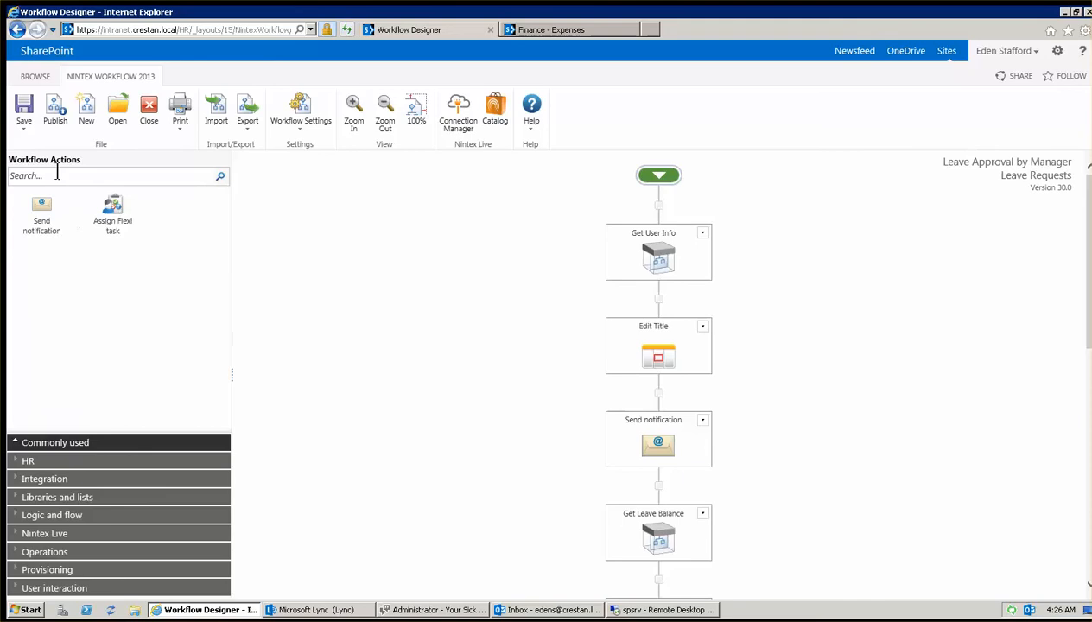
click(47, 486)
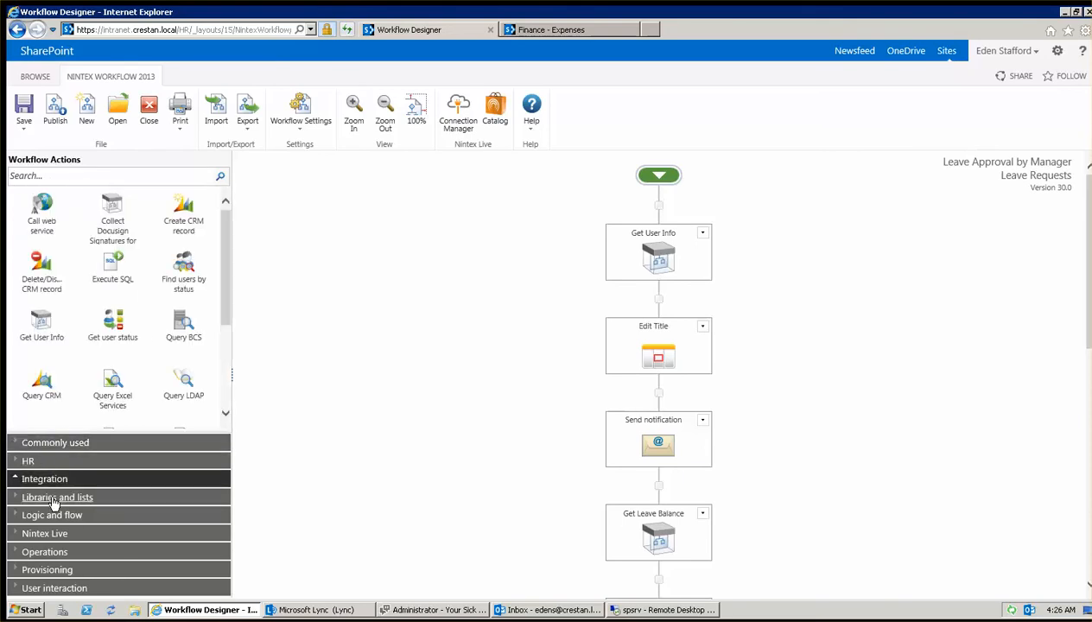
click(54, 498)
click(55, 515)
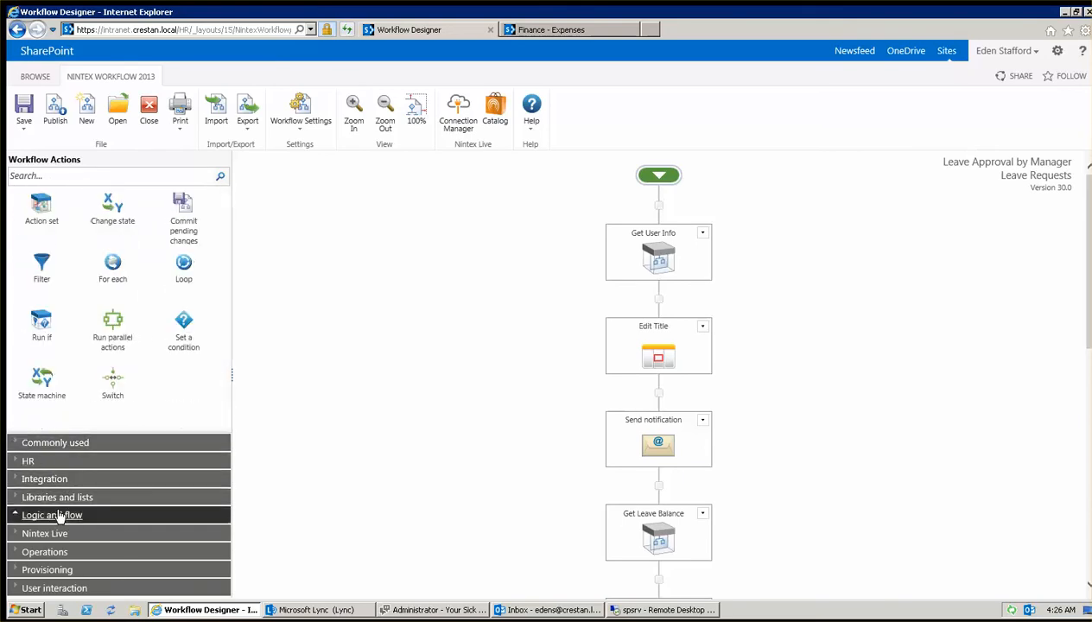
Step: Insert a Send notification action from the Commonly used actions before Get User Info and delete it again
click(63, 444)
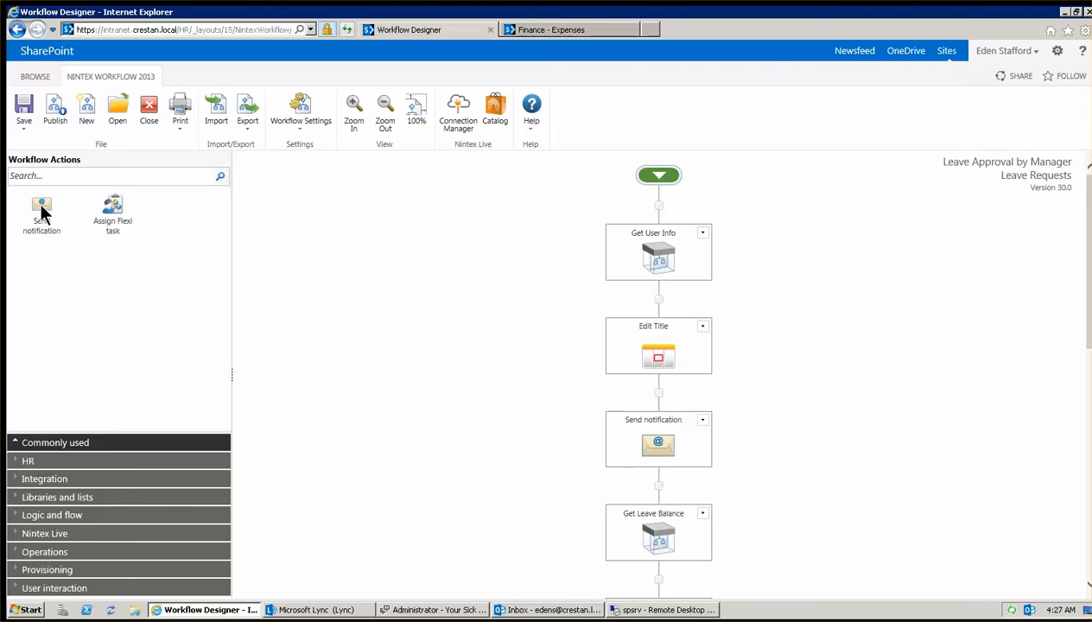
drag(458, 261, 660, 211)
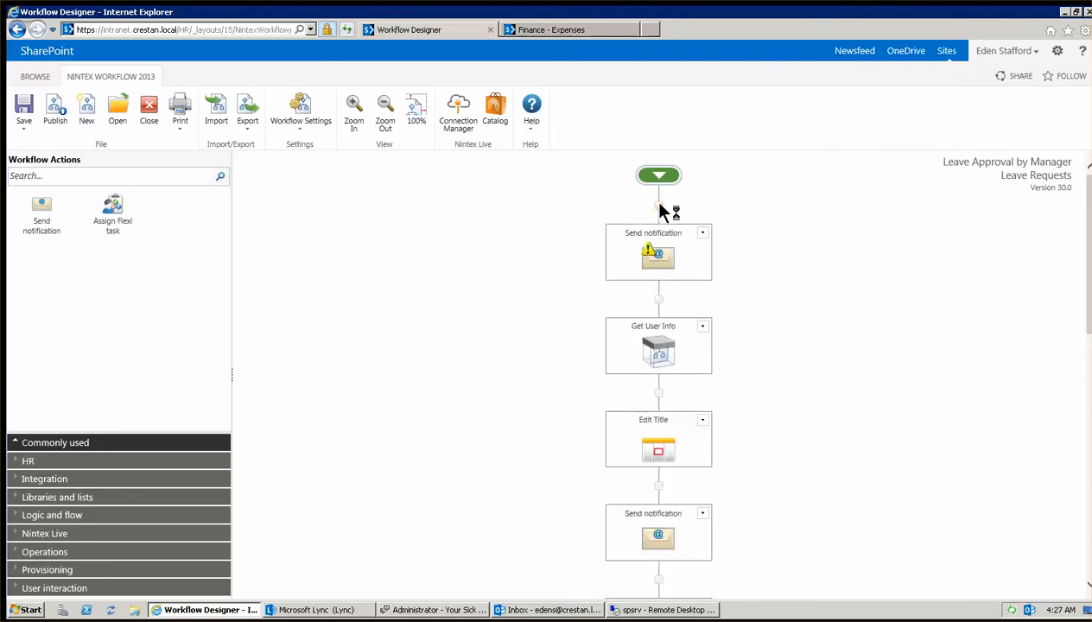
click(703, 234)
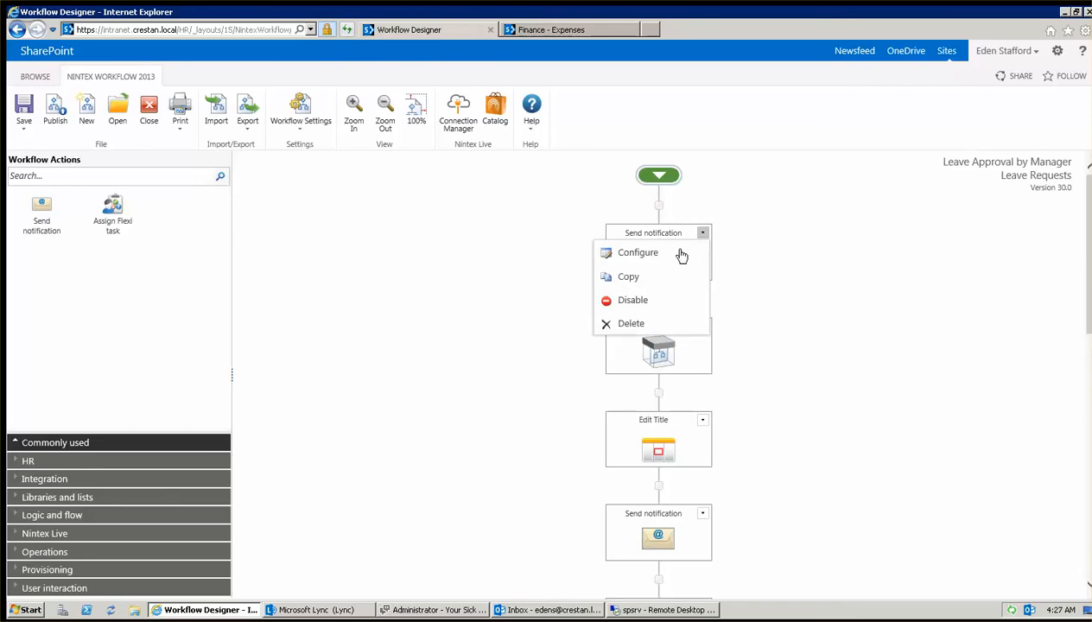
click(652, 324)
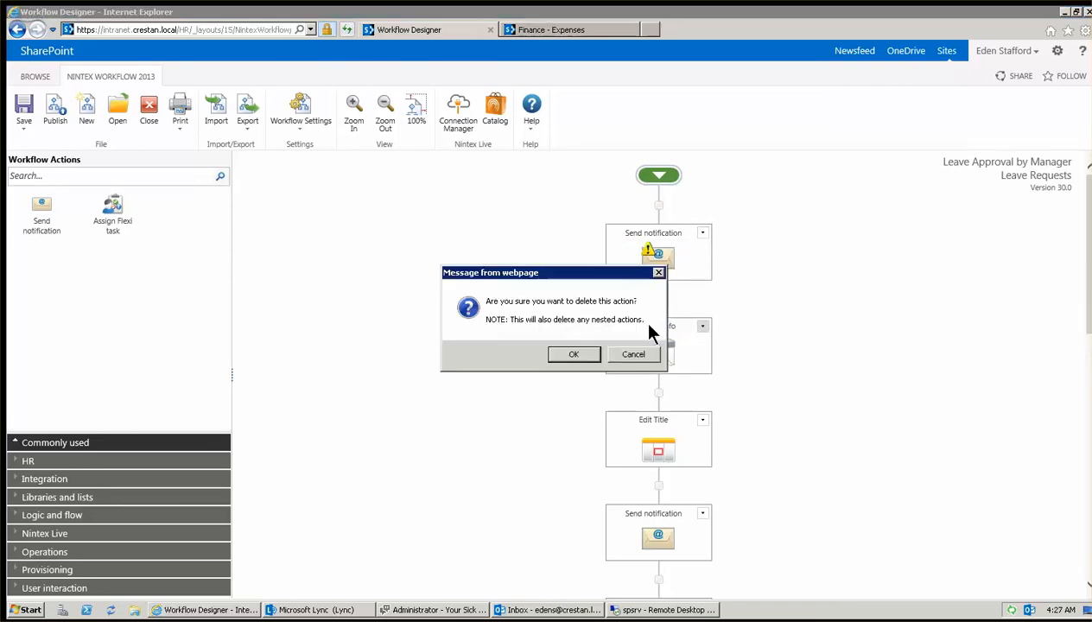
click(566, 354)
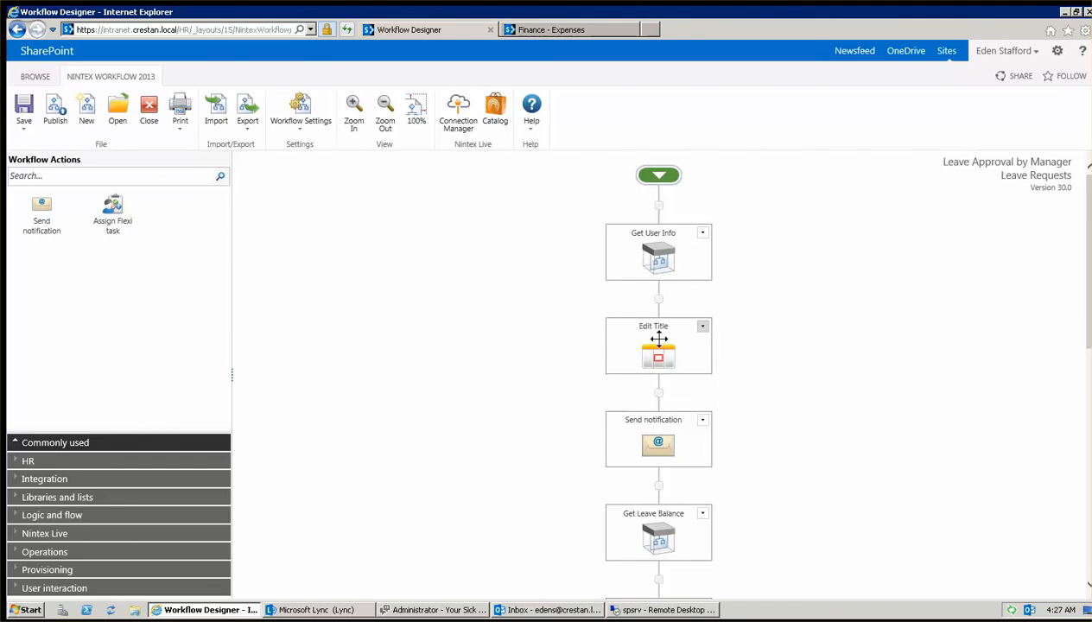
Step: Open the configuration of the Send notification action after Edit Title and examine the lookup options for its recipient
mouse_move(658, 339)
click(704, 423)
click(648, 441)
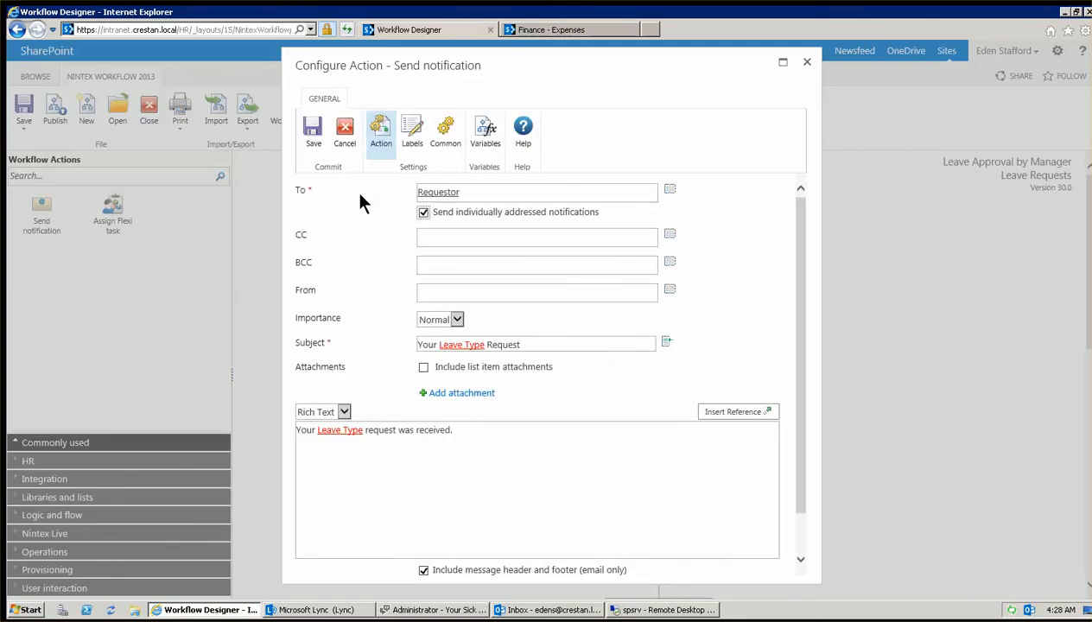
click(671, 191)
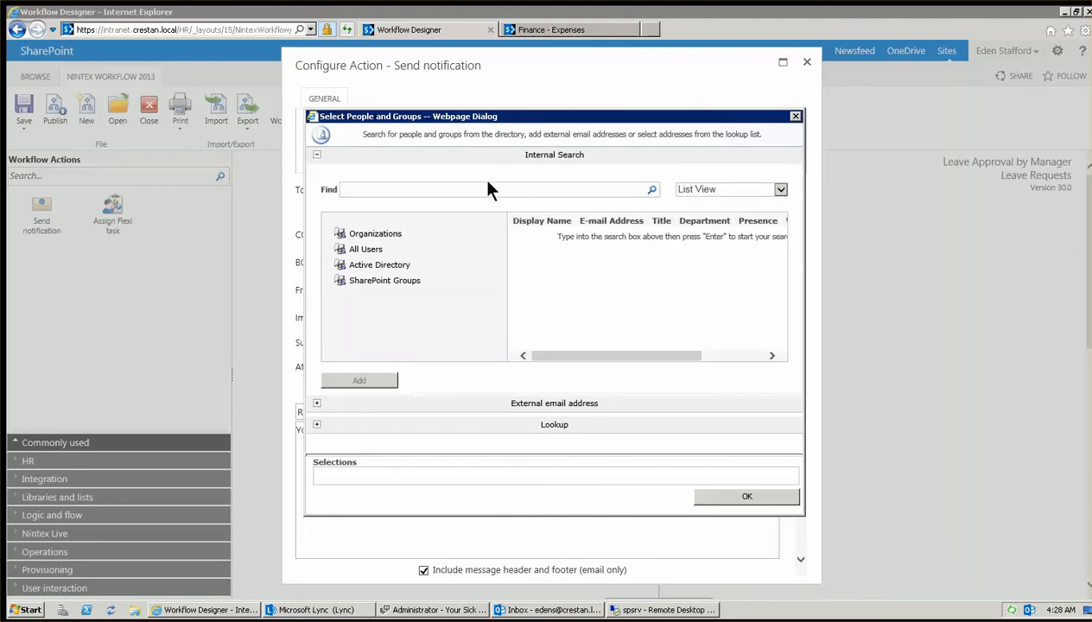
click(317, 424)
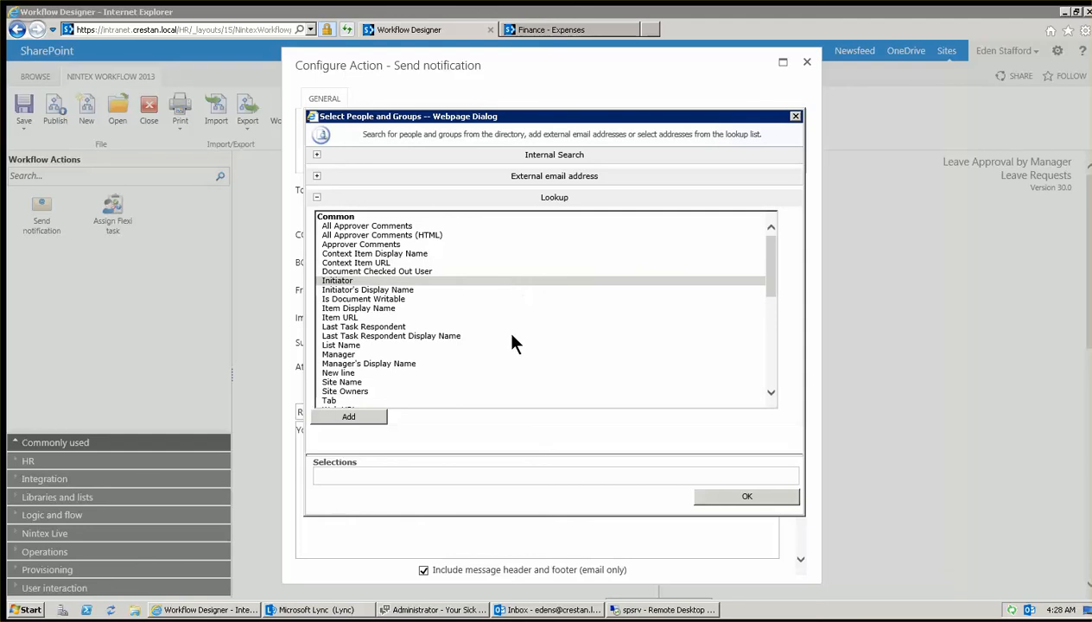
click(795, 116)
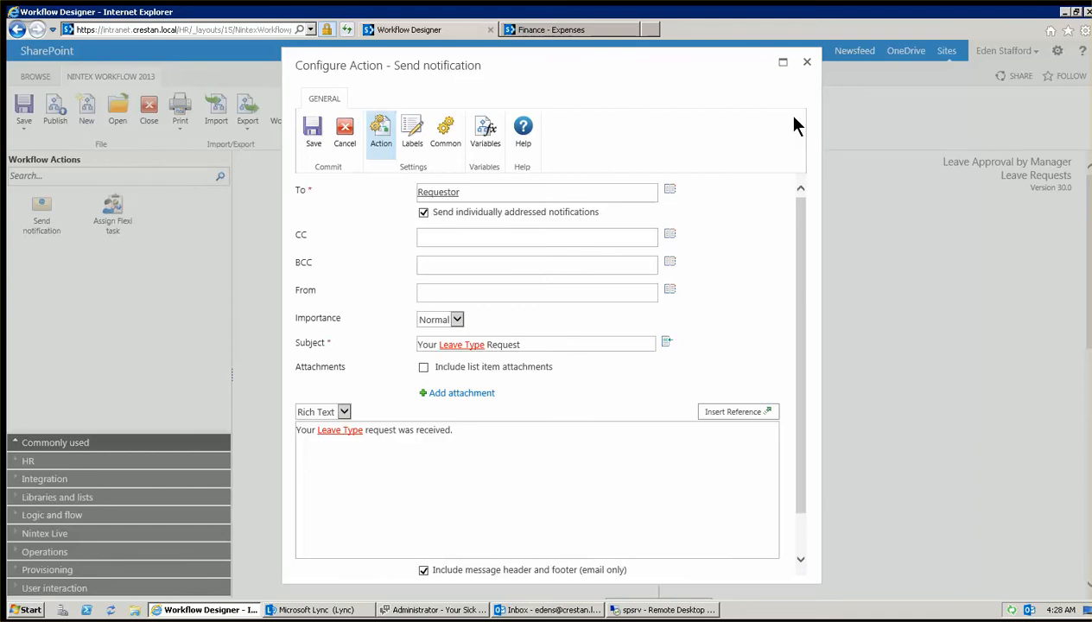
Step: Append the text "Your are requesting to started your tim off on" to the notification's message body
click(556, 346)
click(511, 440)
click(498, 431)
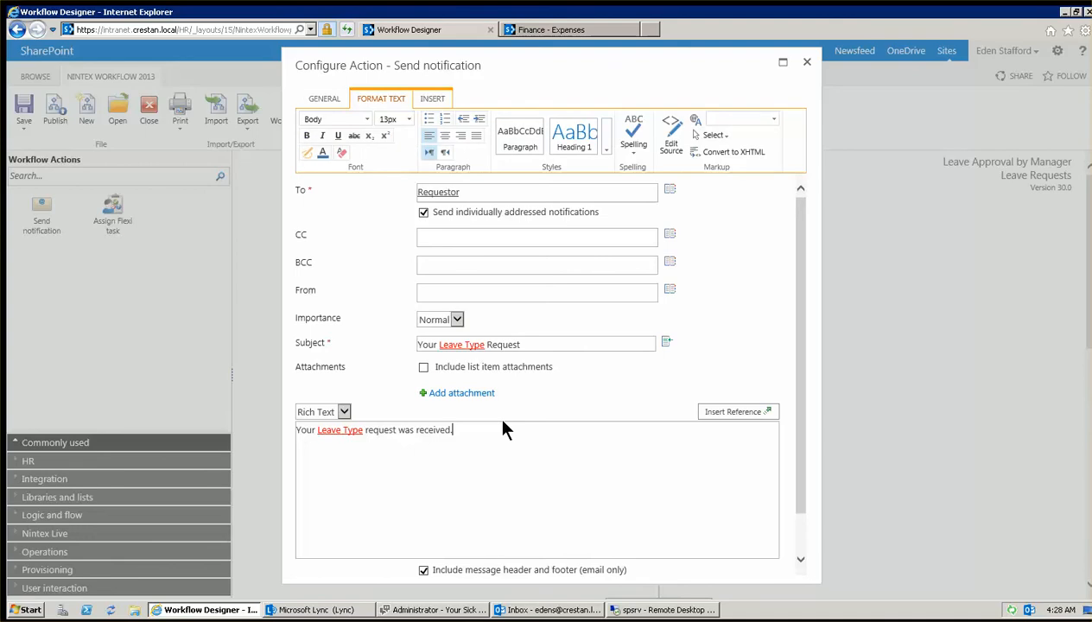
text(Your)
text( are re)
text(questing to start)
text(ed yoiu r)
key(BackSpace)
key(BackSpace)
key(BackSpace)
key(BackSpace)
text(ur tim off on)
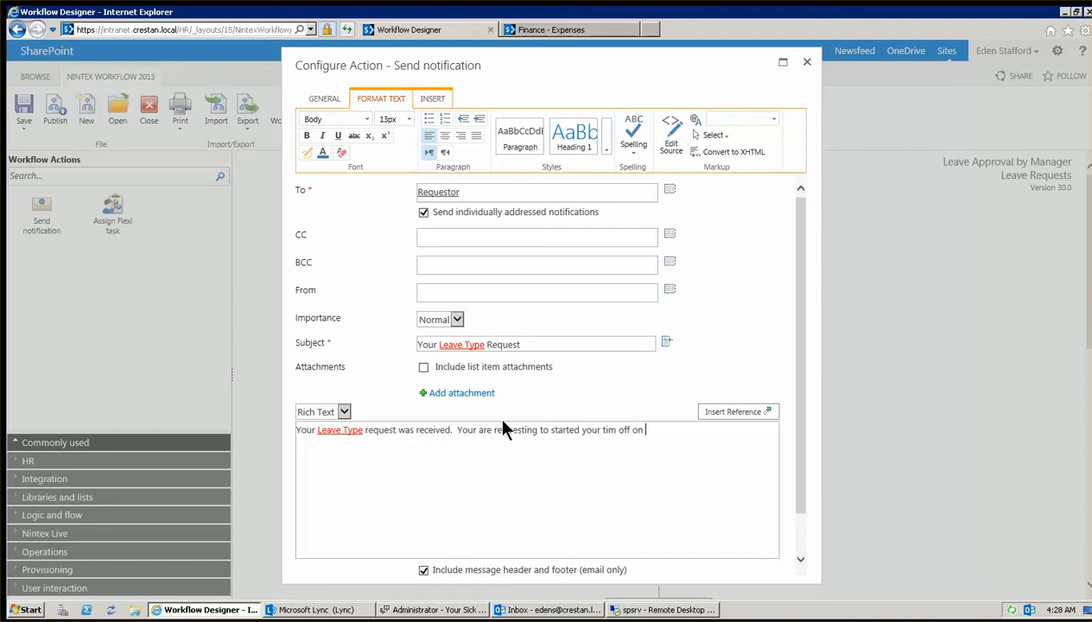
Step: Insert the Start Date item property as a reference at the end of the message and add a full stop
click(744, 415)
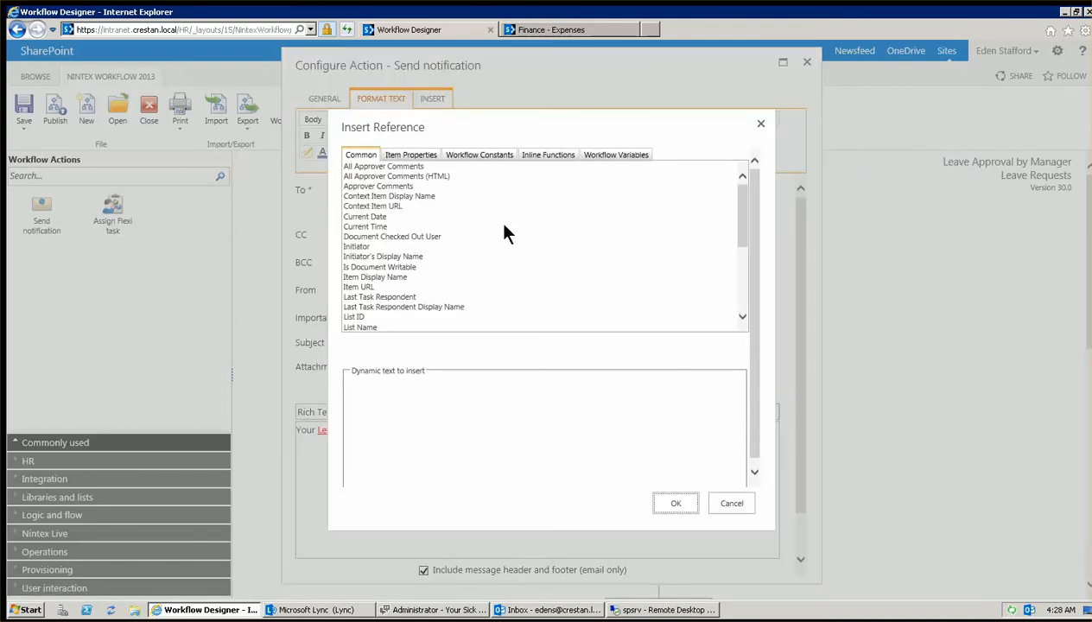
click(412, 154)
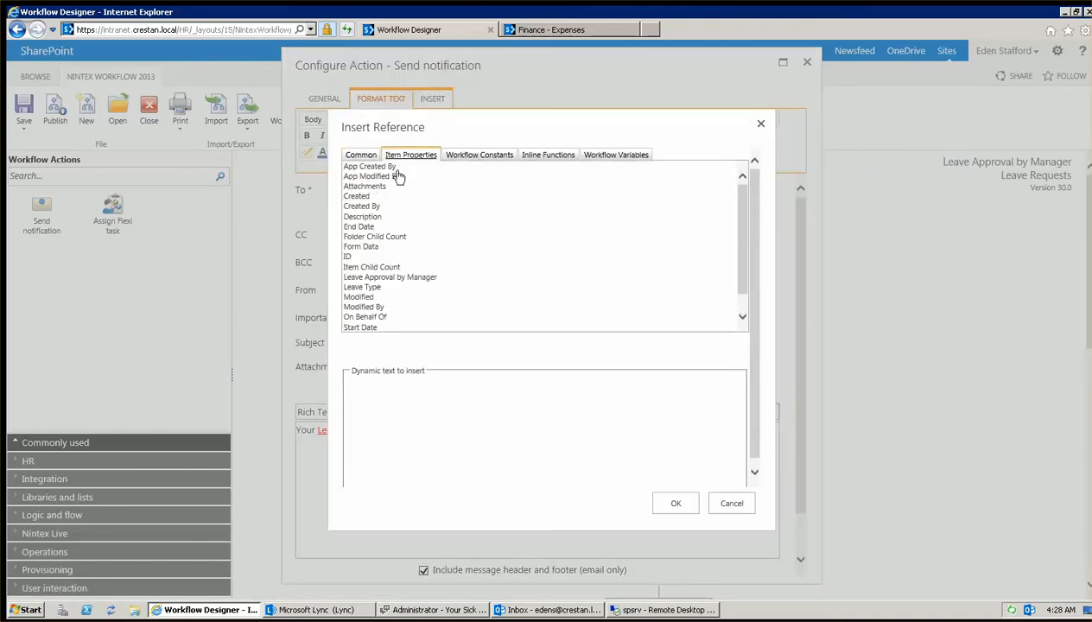
click(377, 328)
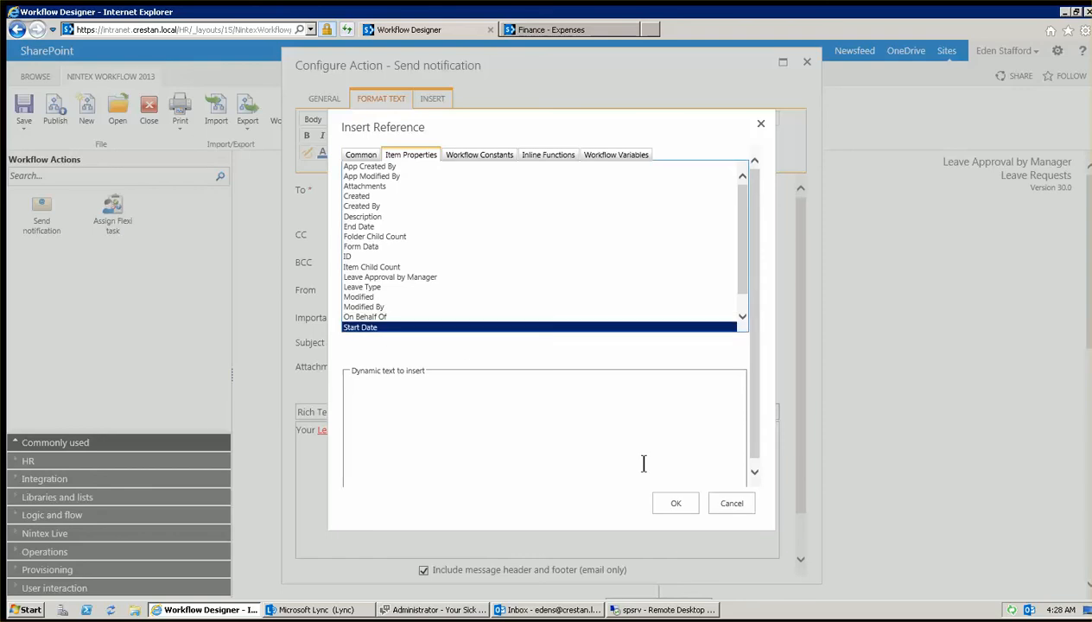
click(676, 503)
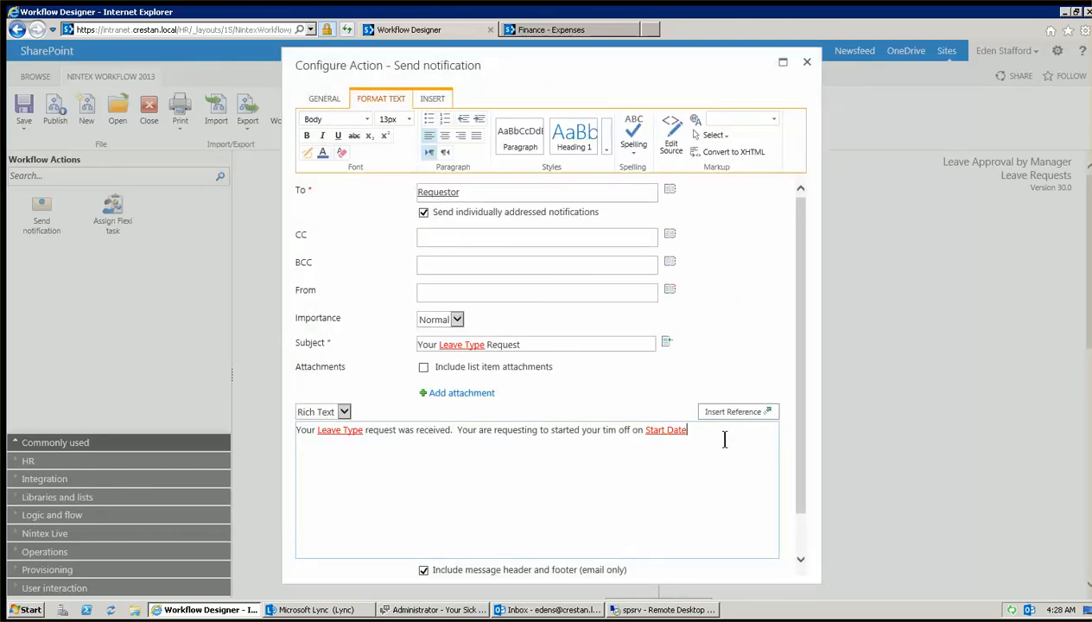
text(.)
Step: Check the notification's delivery type options and save the Send notification configuration
drag(788, 439, 799, 541)
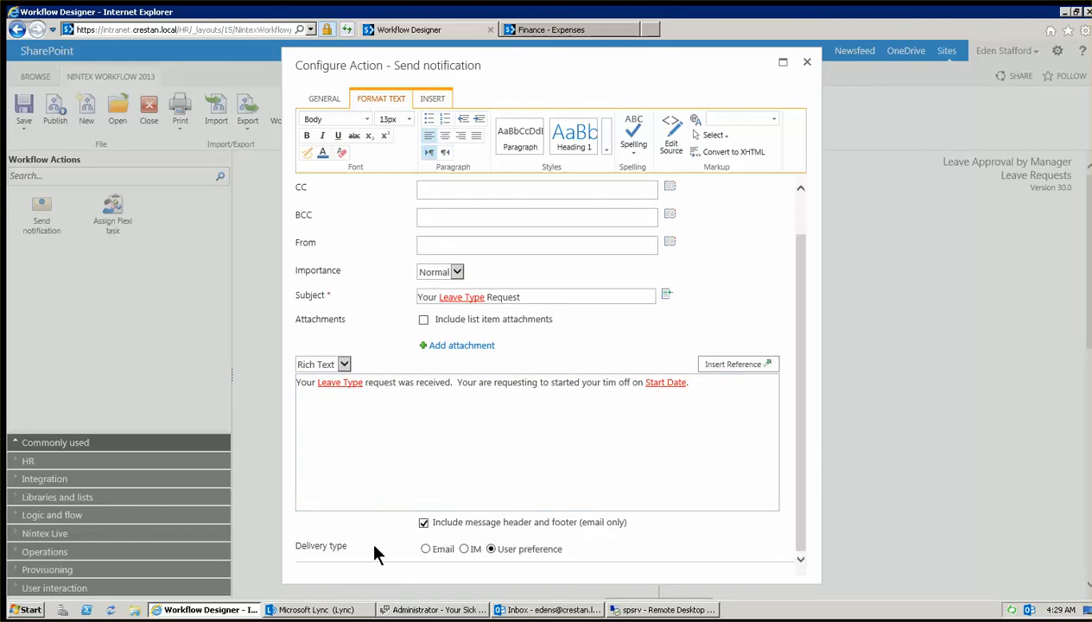
click(425, 550)
click(324, 98)
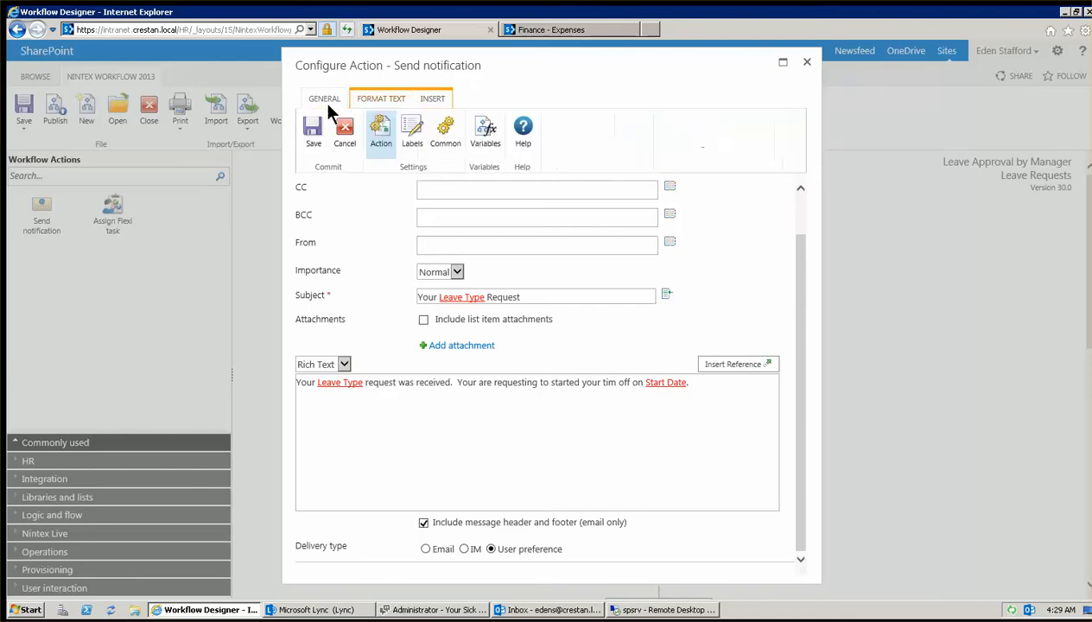
click(315, 132)
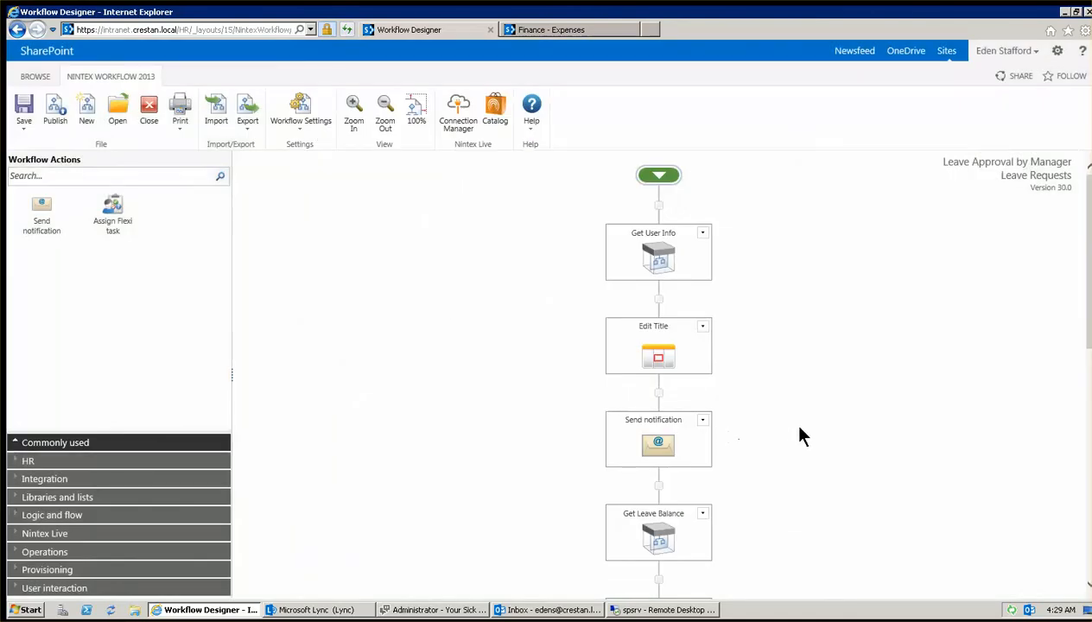
Step: Browse the HR and Integration workflow actions and examine the Ask Manager action with its Reject and Approve branches
scroll(800, 433, down, 5)
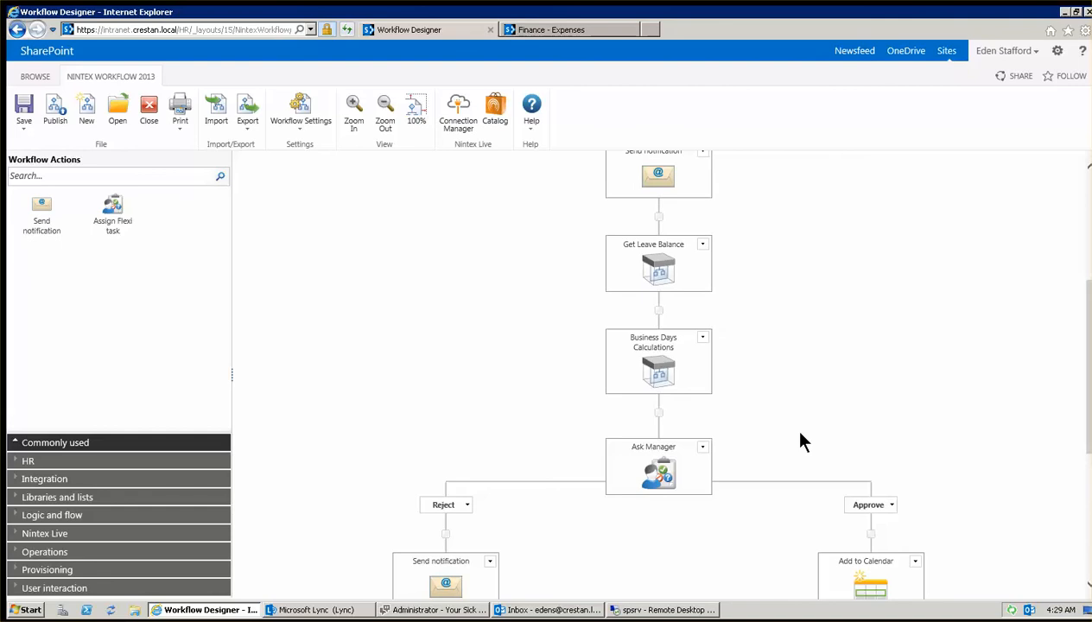
click(29, 461)
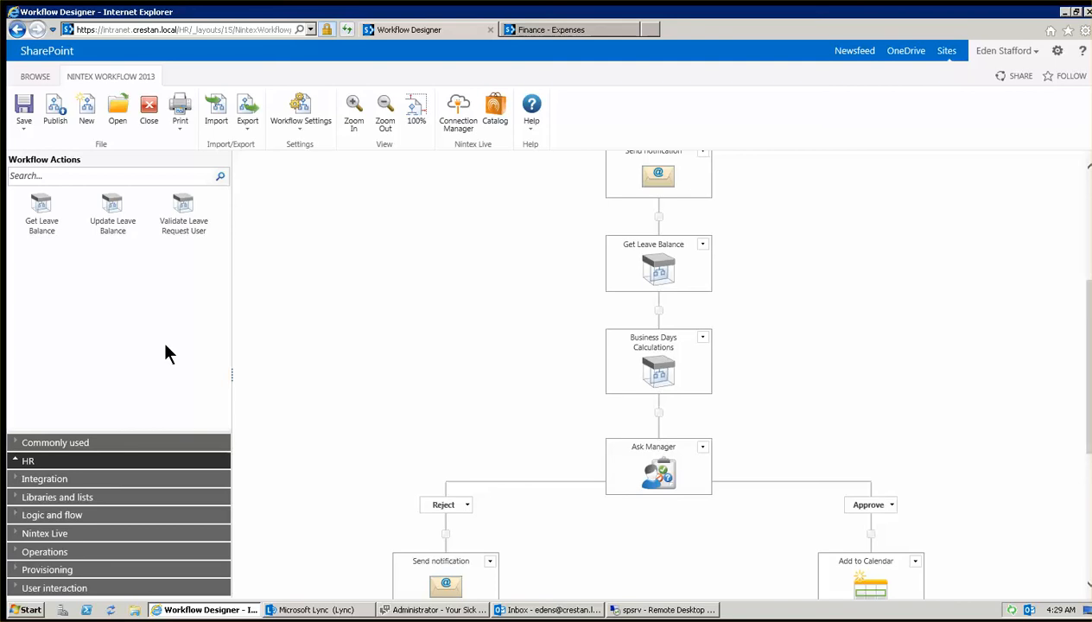
click(45, 479)
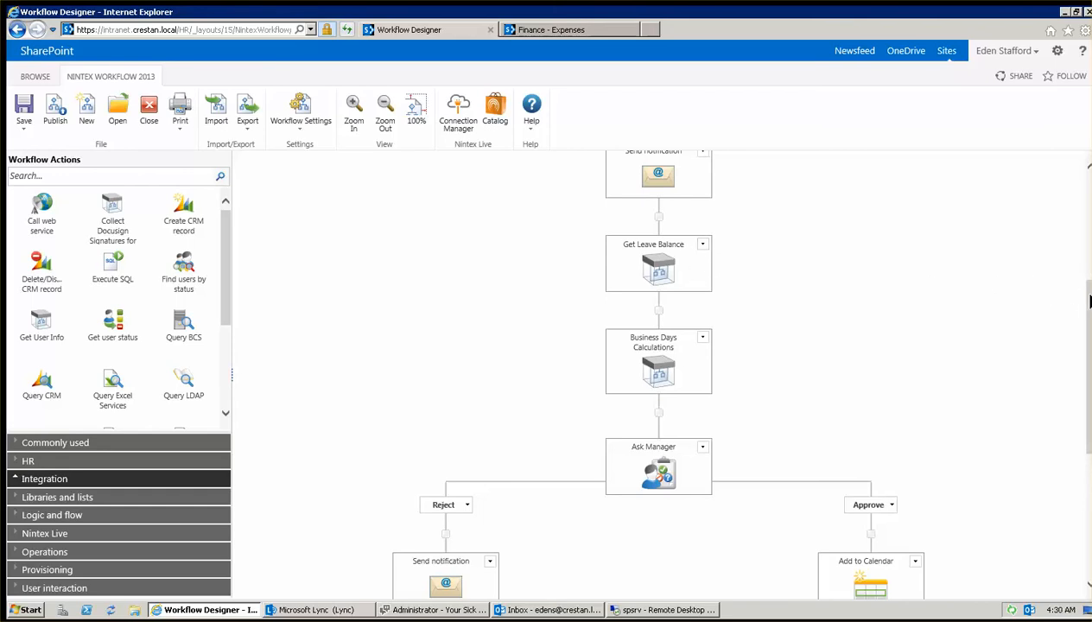
drag(1089, 300, 1089, 406)
mouse_move(656, 187)
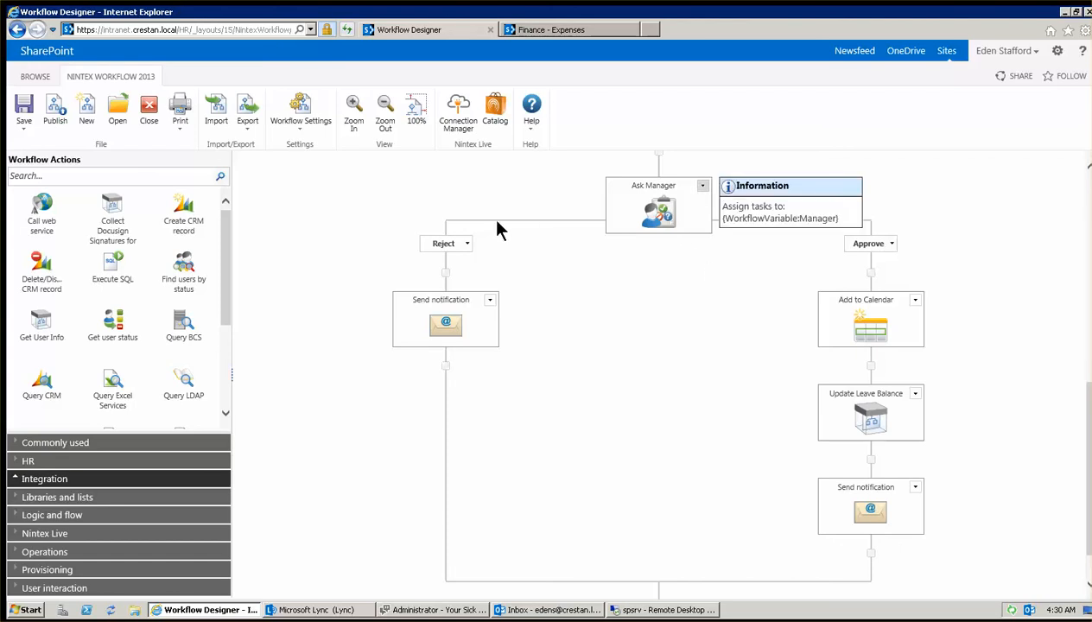
Step: Open the Ask Manager action's configuration and add an outcome named Pending
click(703, 185)
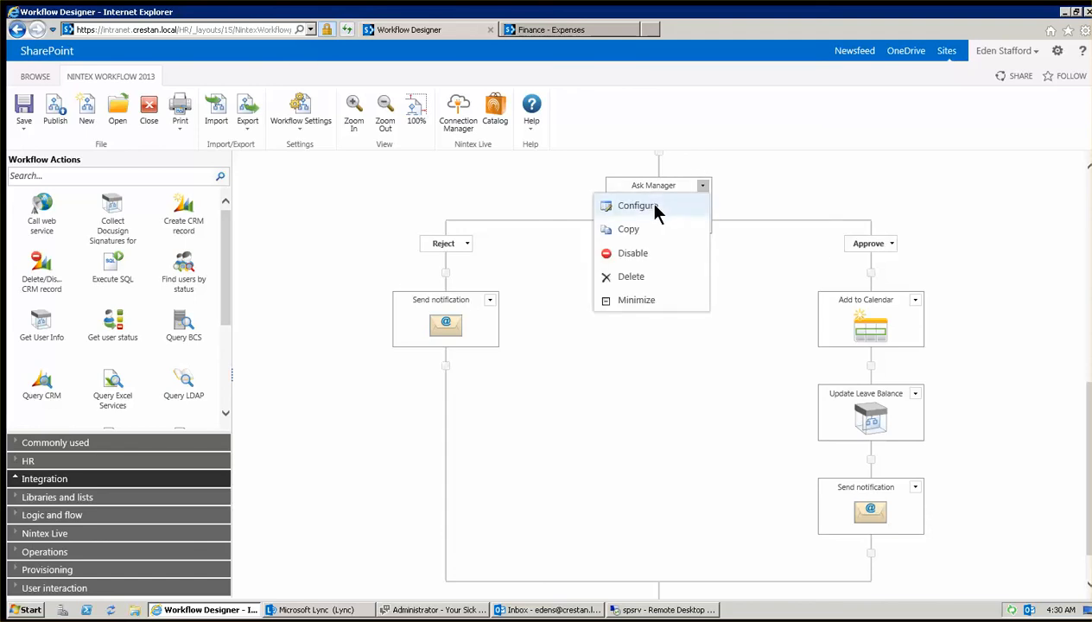
click(655, 208)
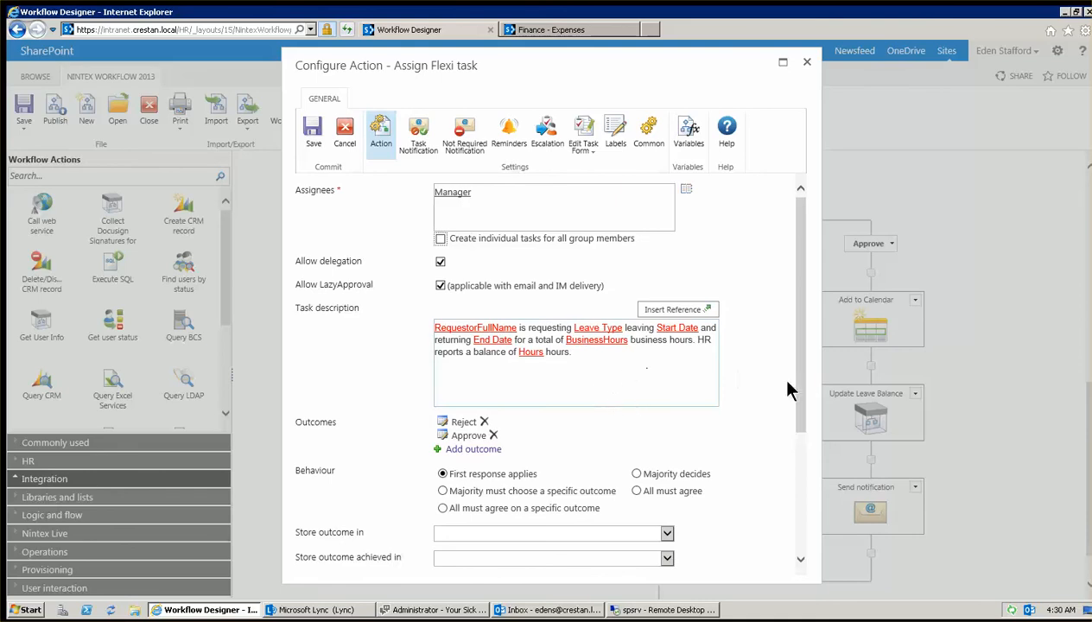
drag(803, 379, 811, 432)
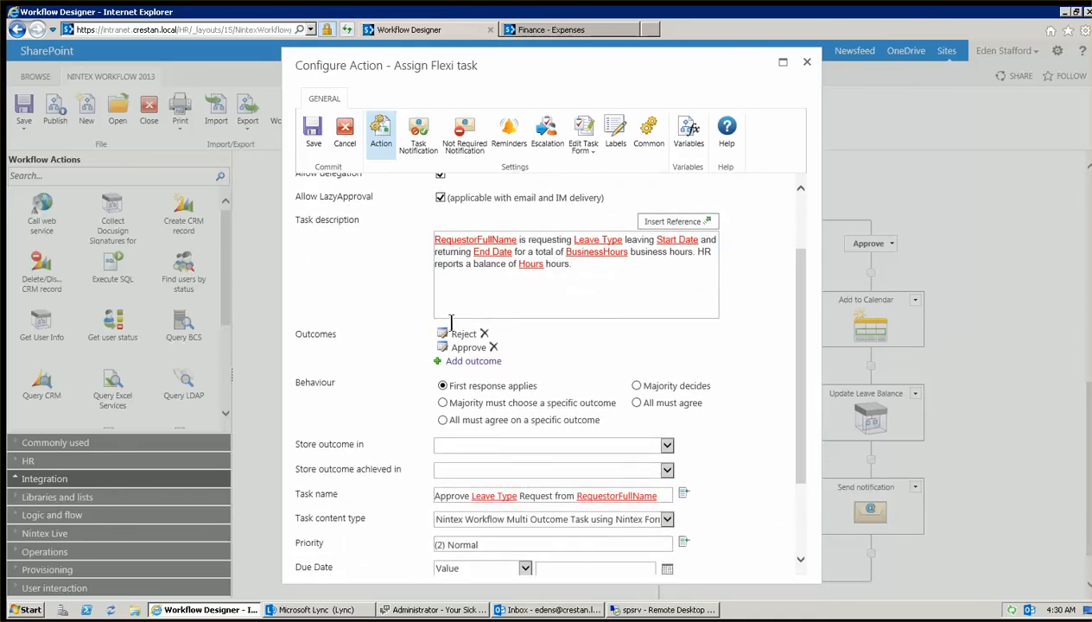
click(475, 360)
text(P)
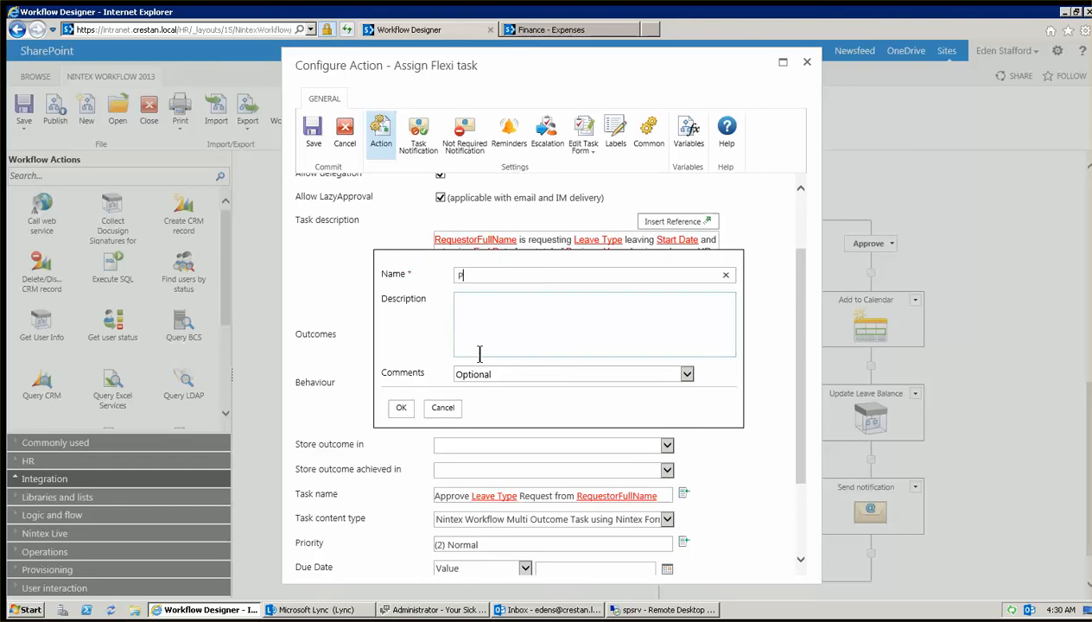
text(ending)
click(399, 409)
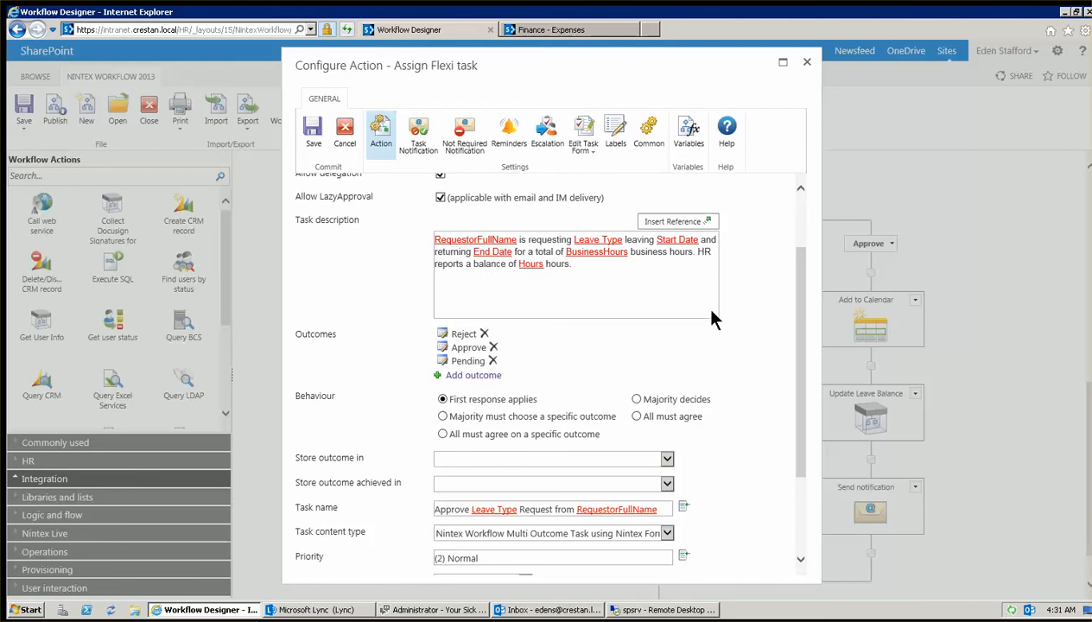
Step: Examine the Reminders and Escalation settings of the Ask Manager task and close its configuration without saving
drag(798, 273, 797, 208)
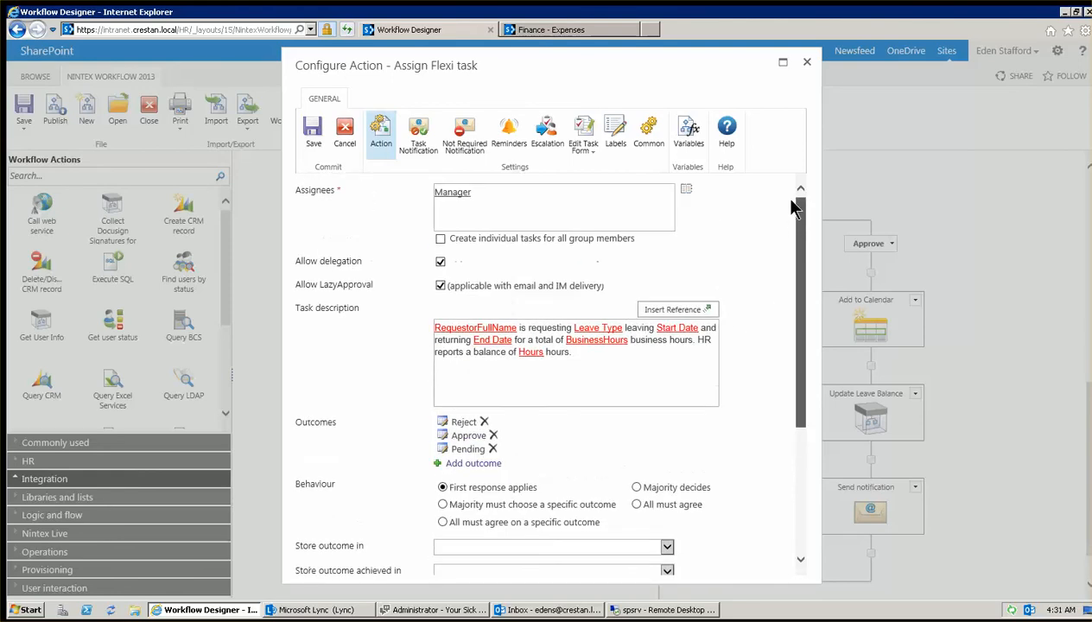
click(510, 134)
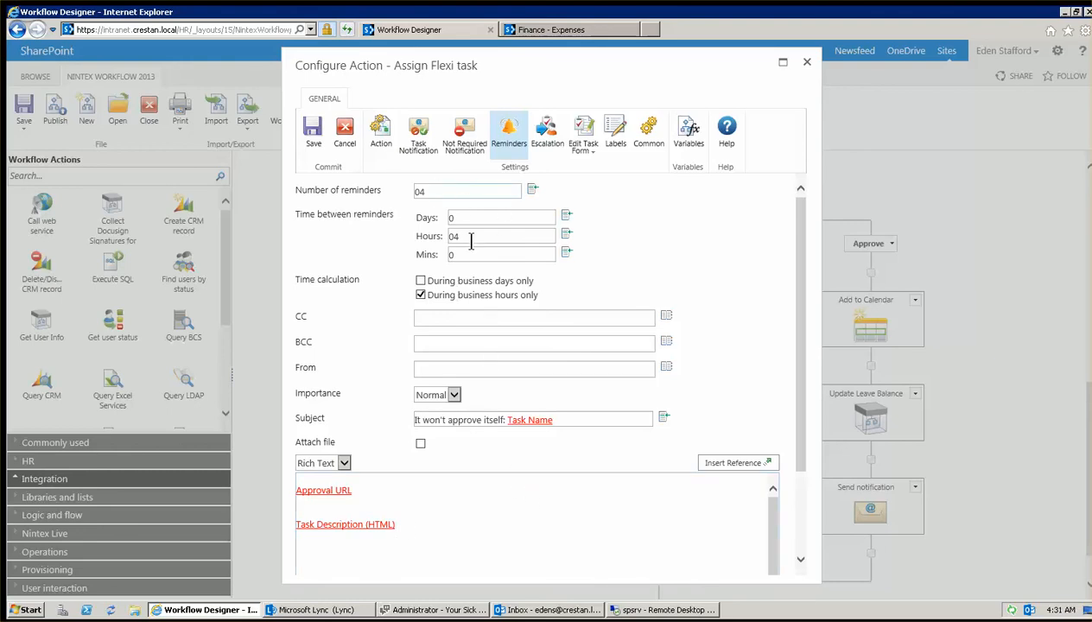
click(548, 140)
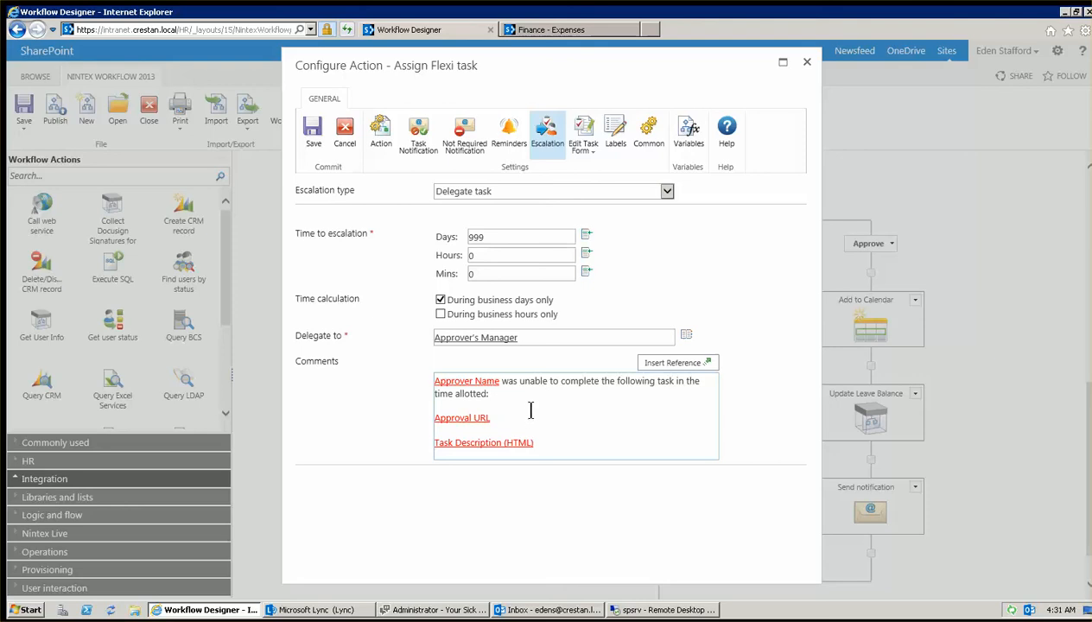
click(338, 133)
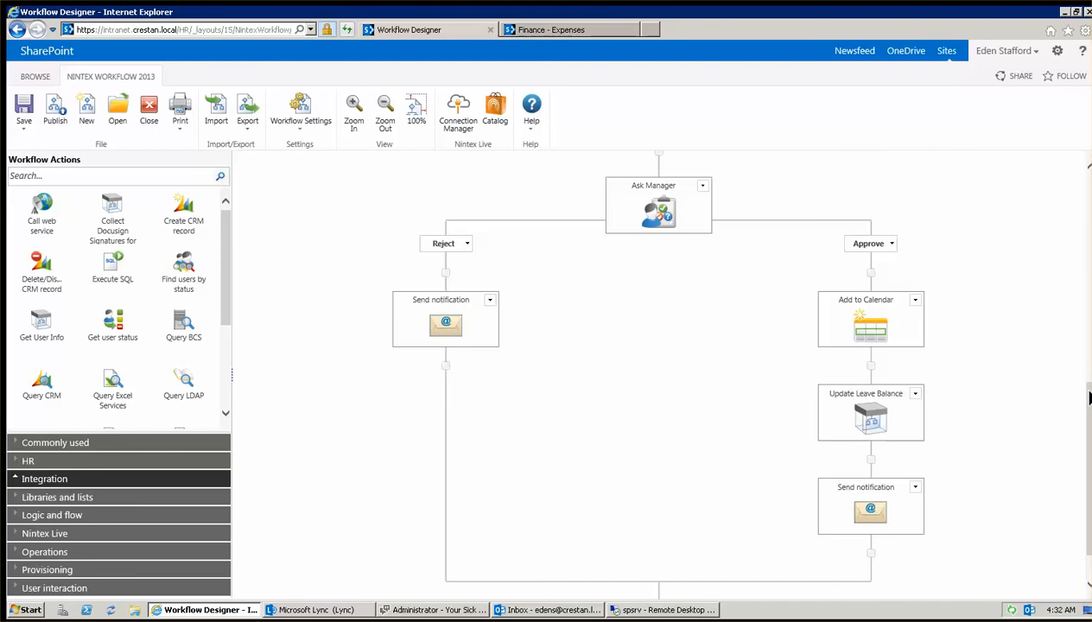
Step: Review the whole workflow from start to end, including both outcome branches, and show the Commonly used actions
drag(1088, 399, 1088, 428)
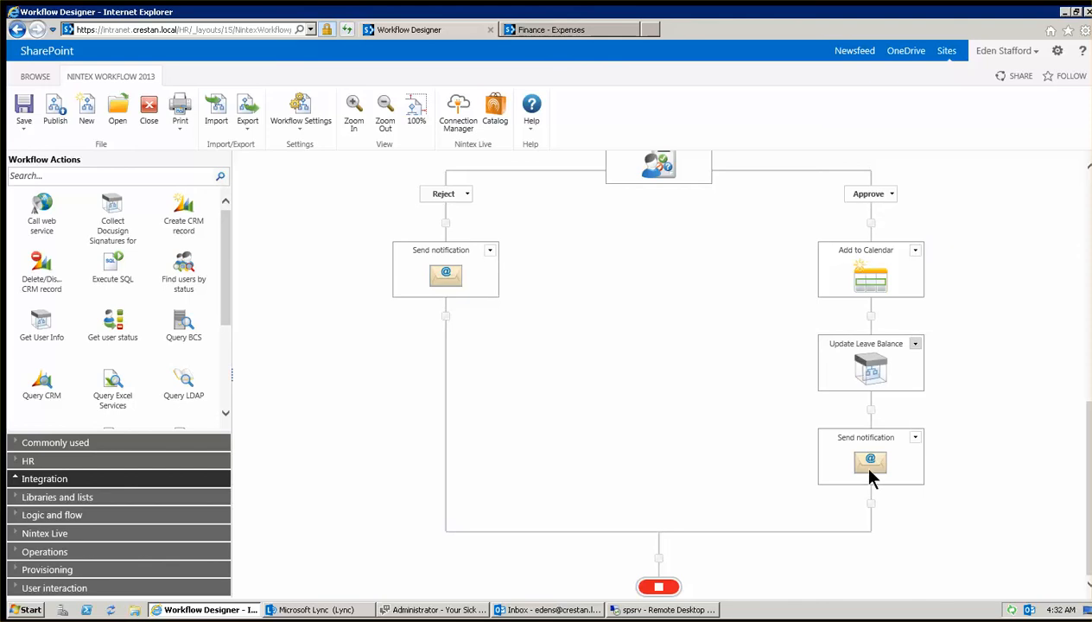
mouse_move(878, 458)
scroll(1090, 517, up, 7)
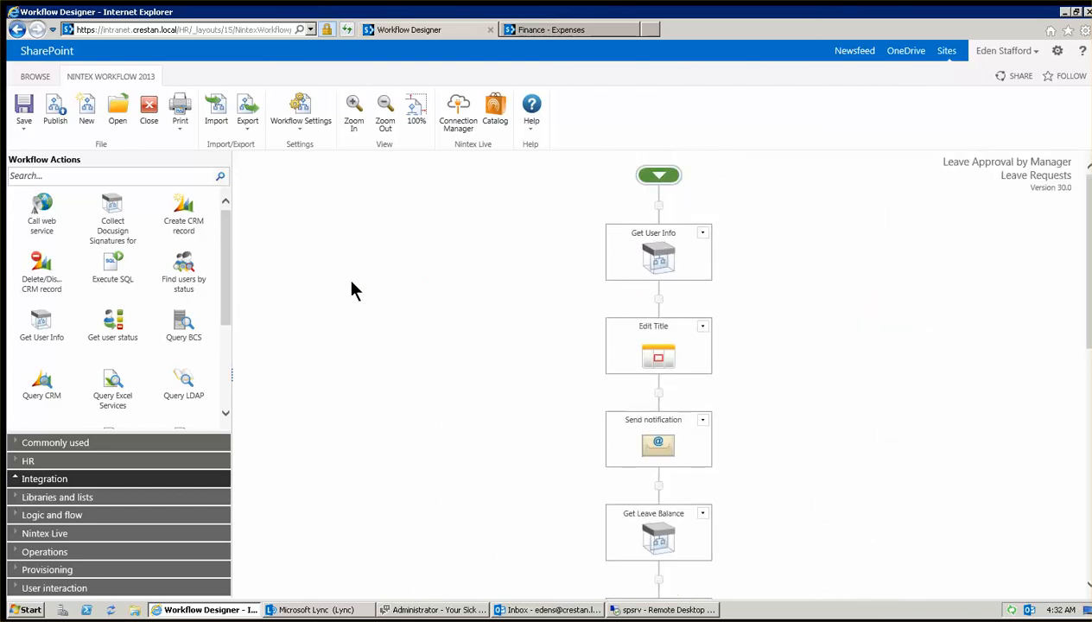
click(78, 444)
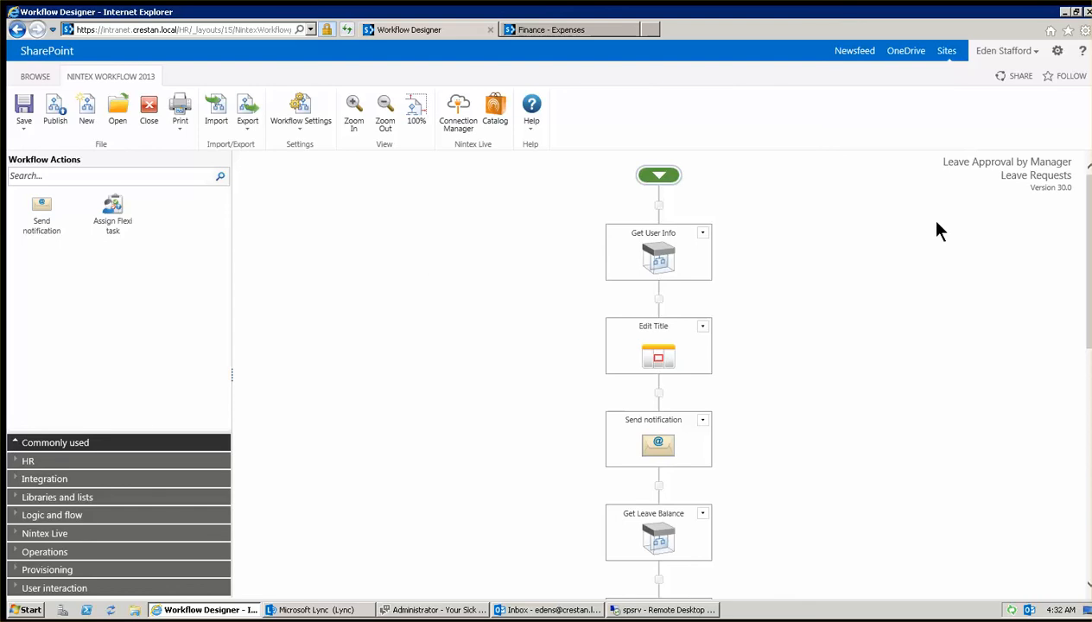
drag(1088, 226, 1088, 390)
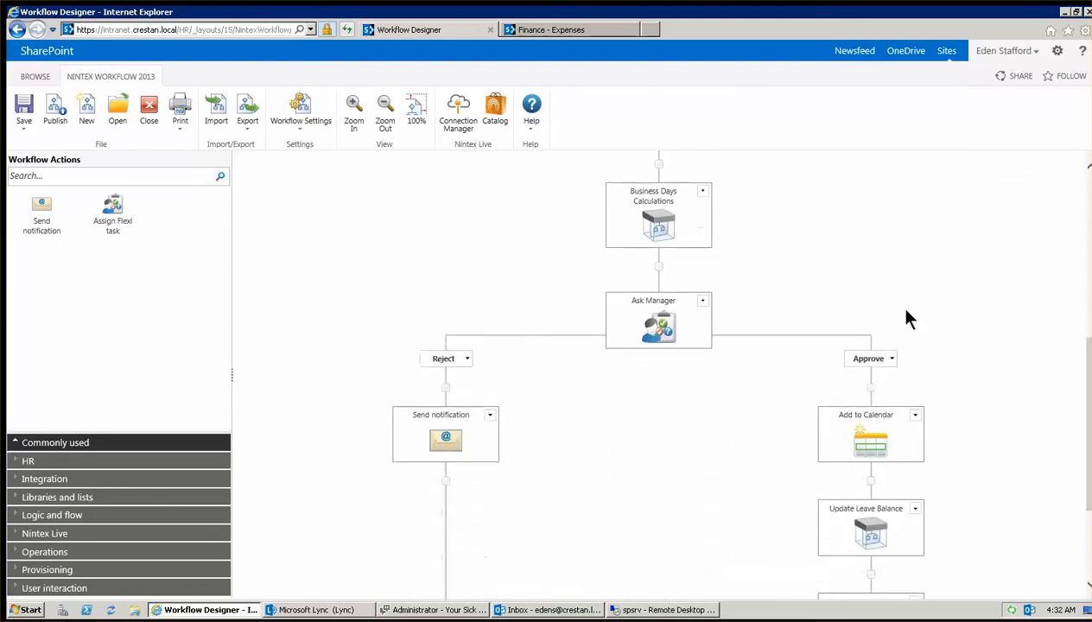
Step: Insert an Execute SQL action from the Integration category between Business Days Calculations and Ask Manager and open its configuration
click(44, 479)
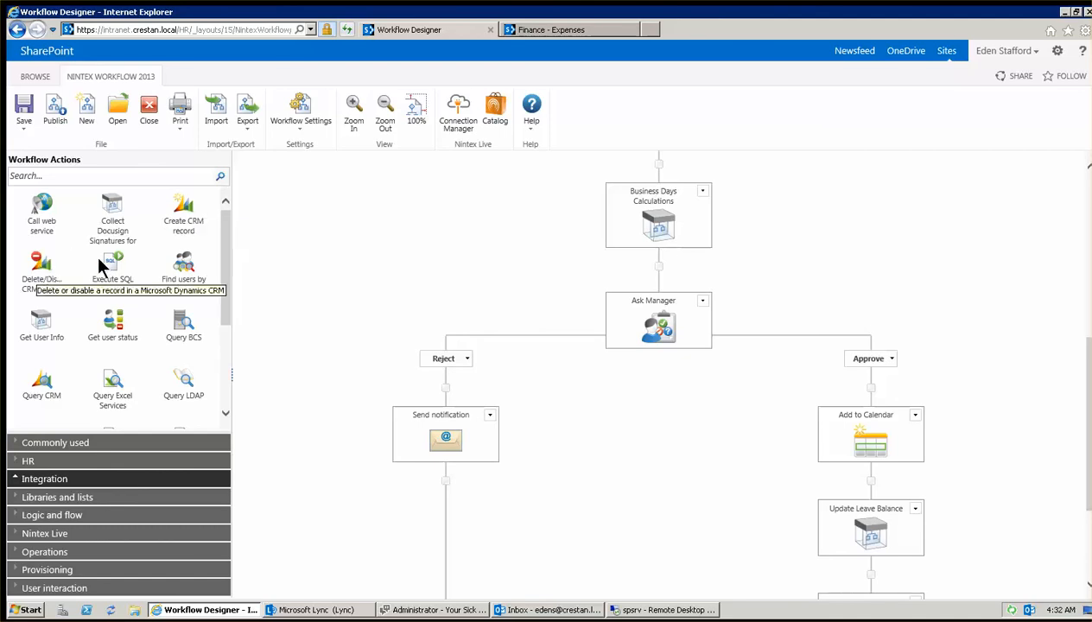
drag(108, 267, 662, 275)
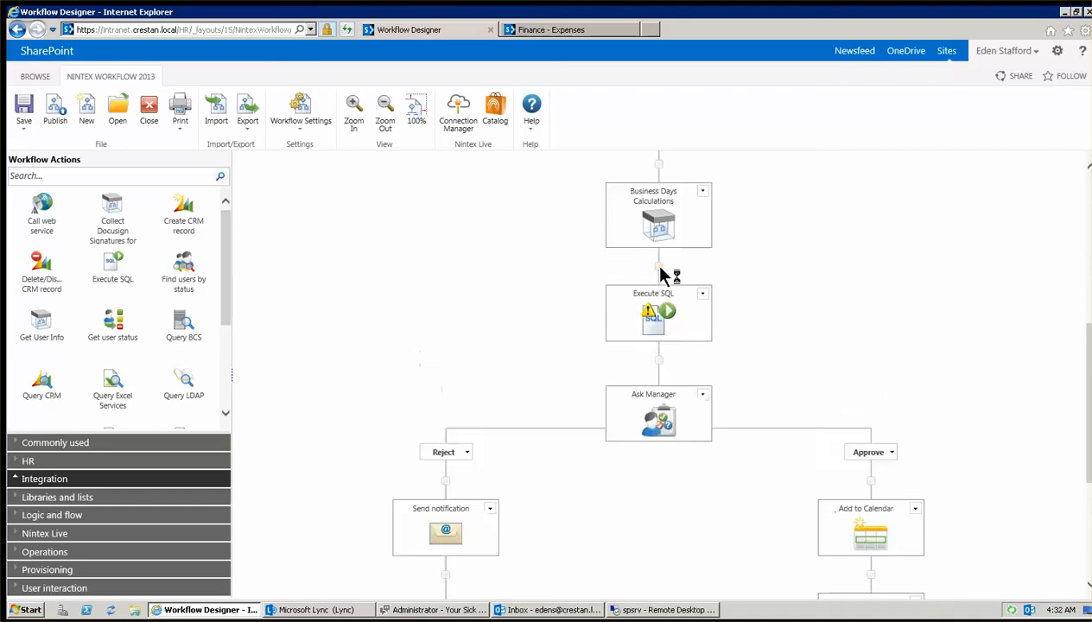
click(702, 293)
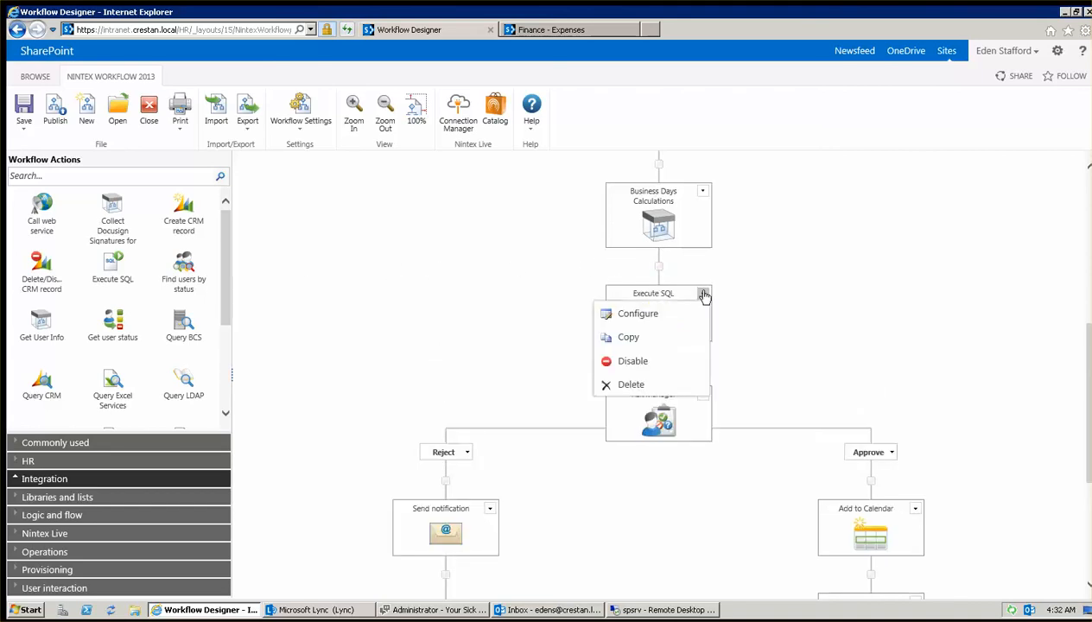
click(650, 313)
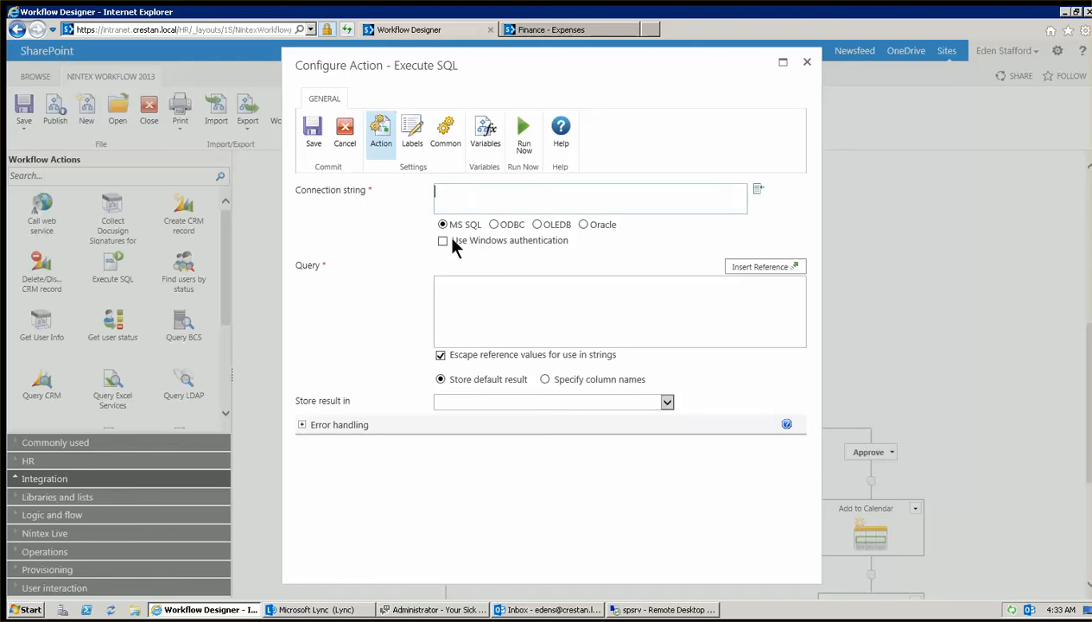
Step: Examine the Execute SQL action's Windows authentication, query and result storage options and close its configuration without saving
click(442, 242)
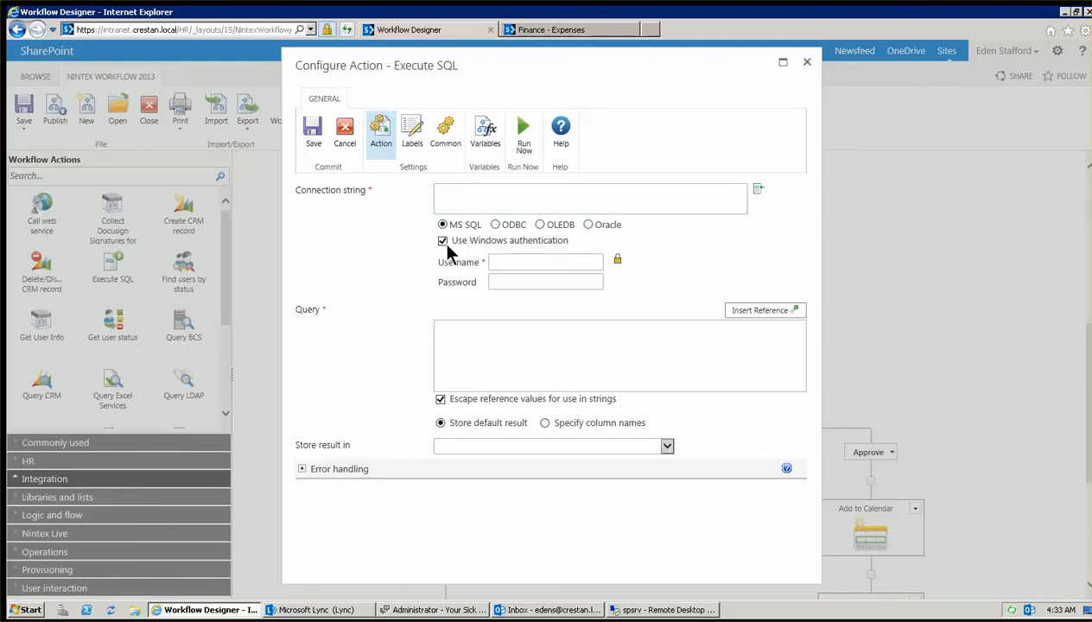
click(443, 241)
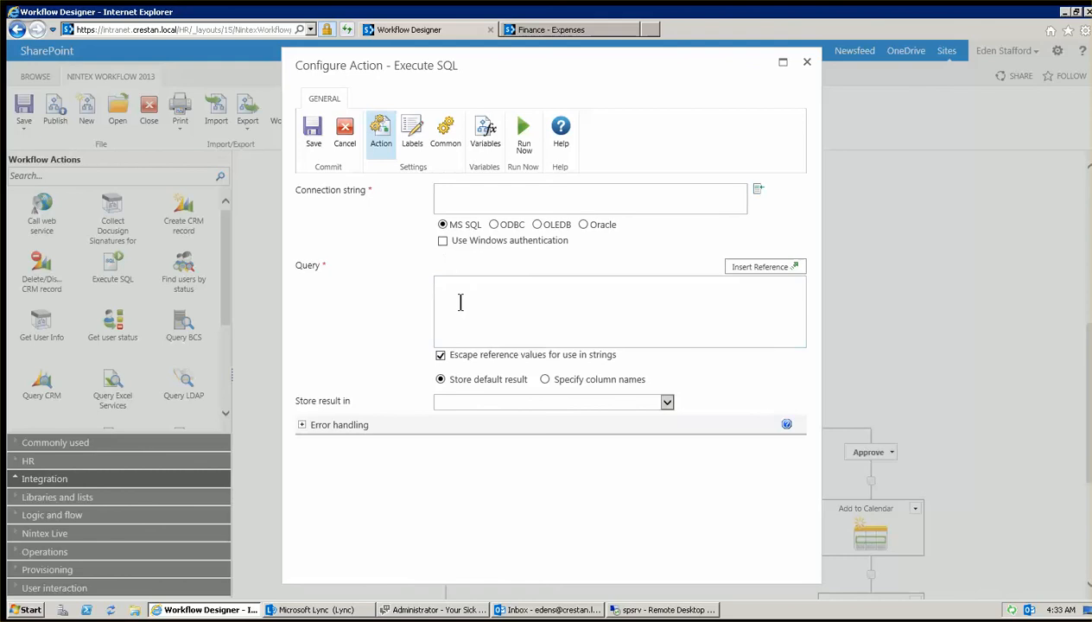
click(495, 403)
click(348, 483)
click(807, 62)
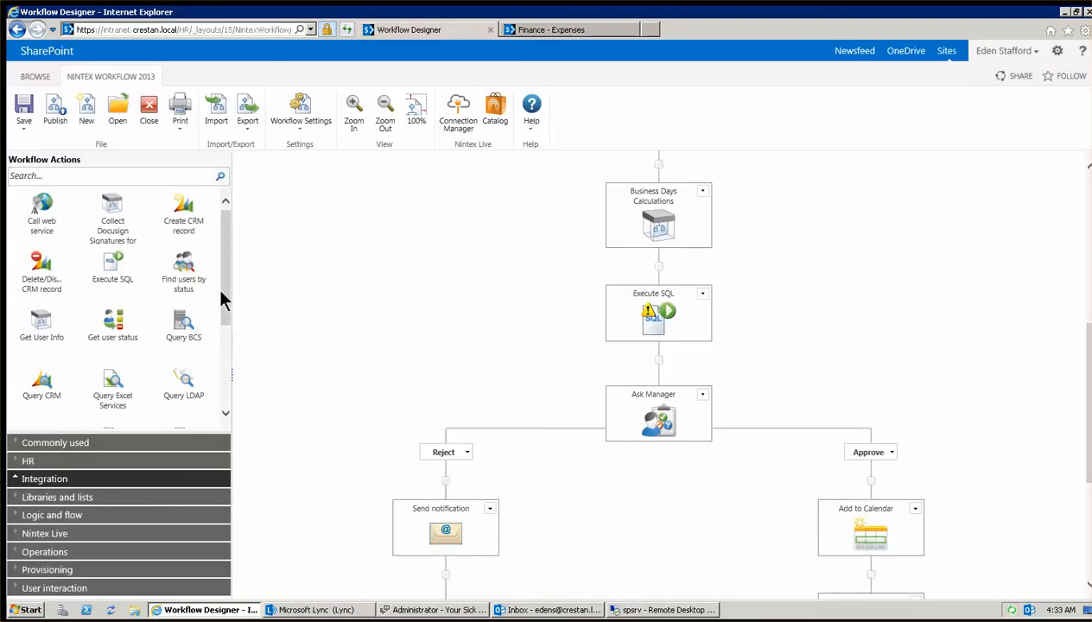
Step: Delete the Execute SQL action placed above Ask Manager
click(703, 293)
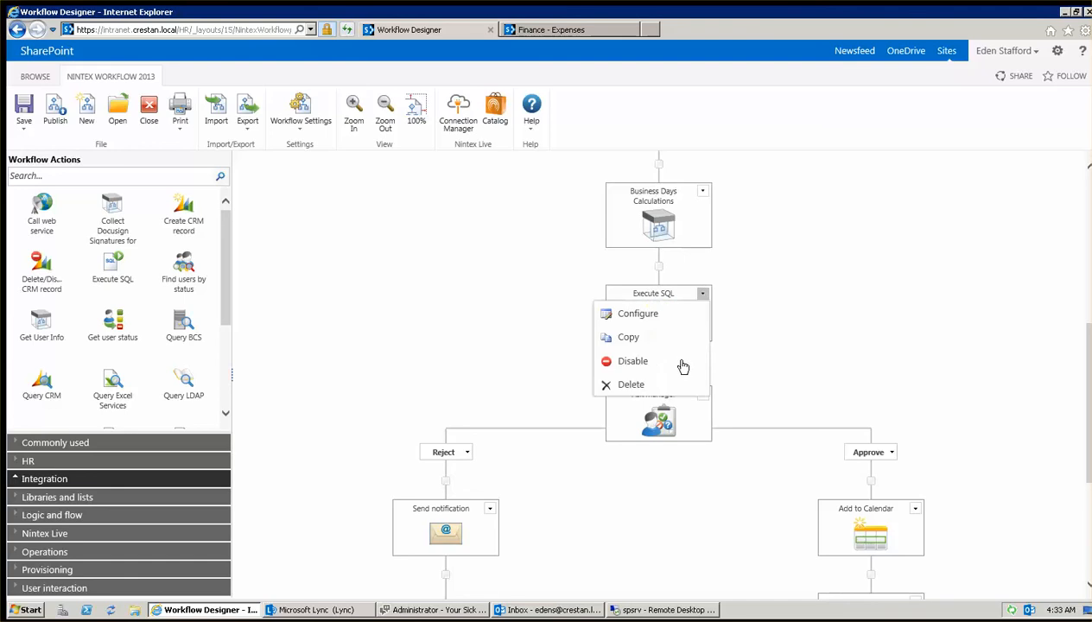
click(630, 383)
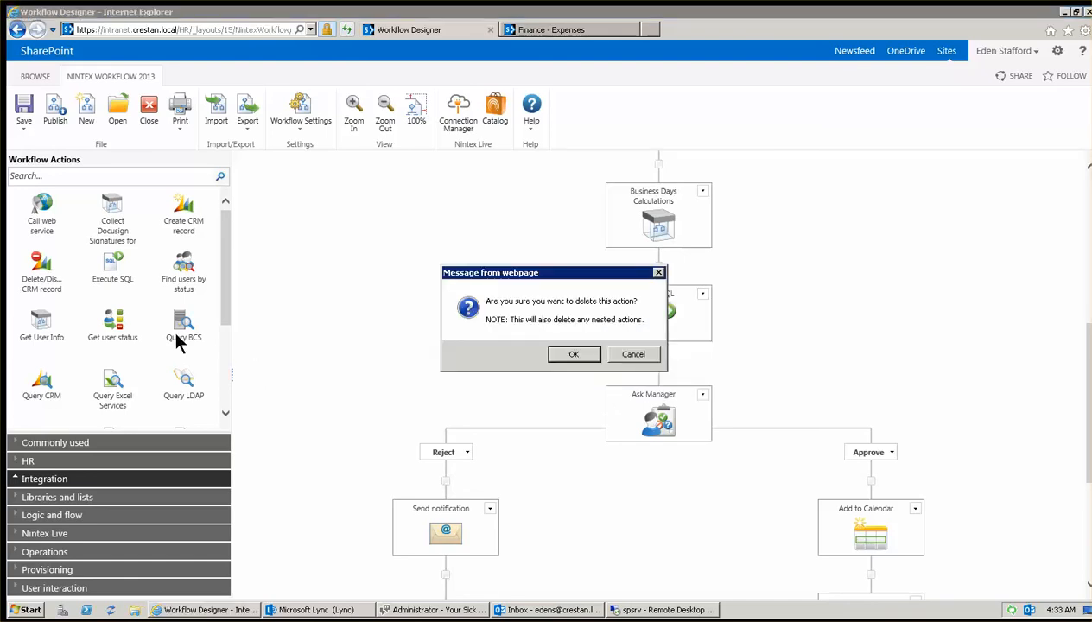
click(574, 354)
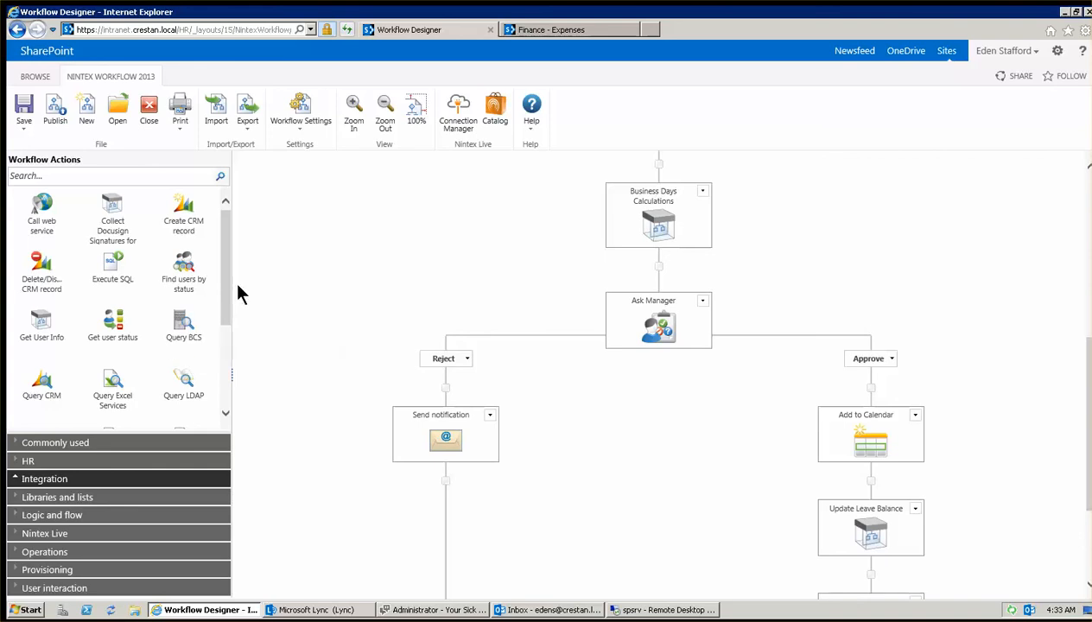
Step: Browse the workflow actions under Integration, Libraries and lists, Logic and flow, Nintex Live, Operations, User interaction and Provisioning
drag(224, 309, 230, 388)
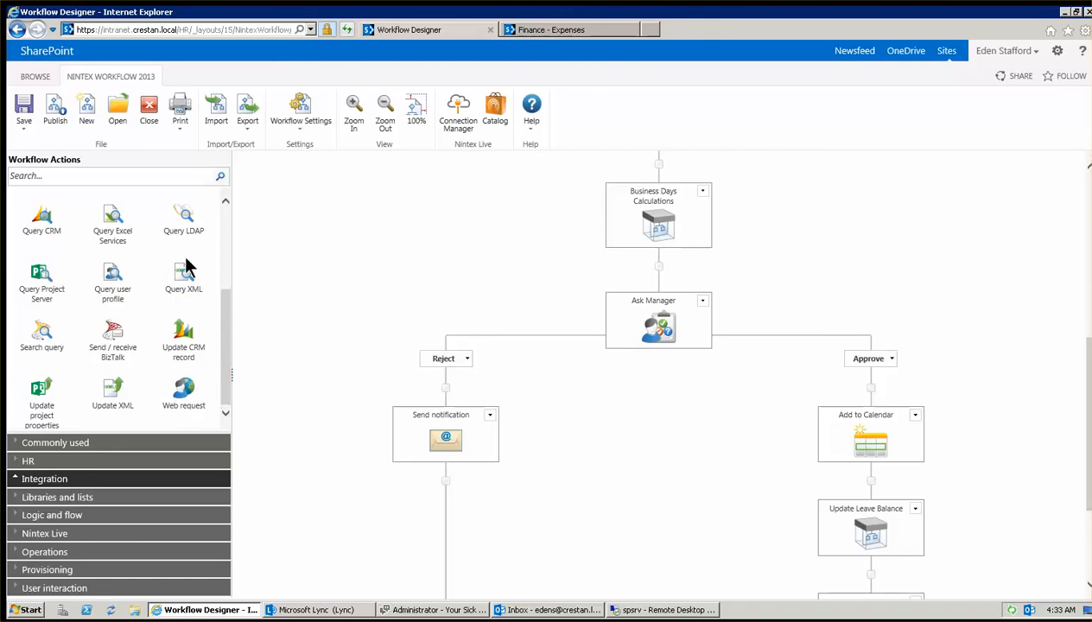
click(74, 499)
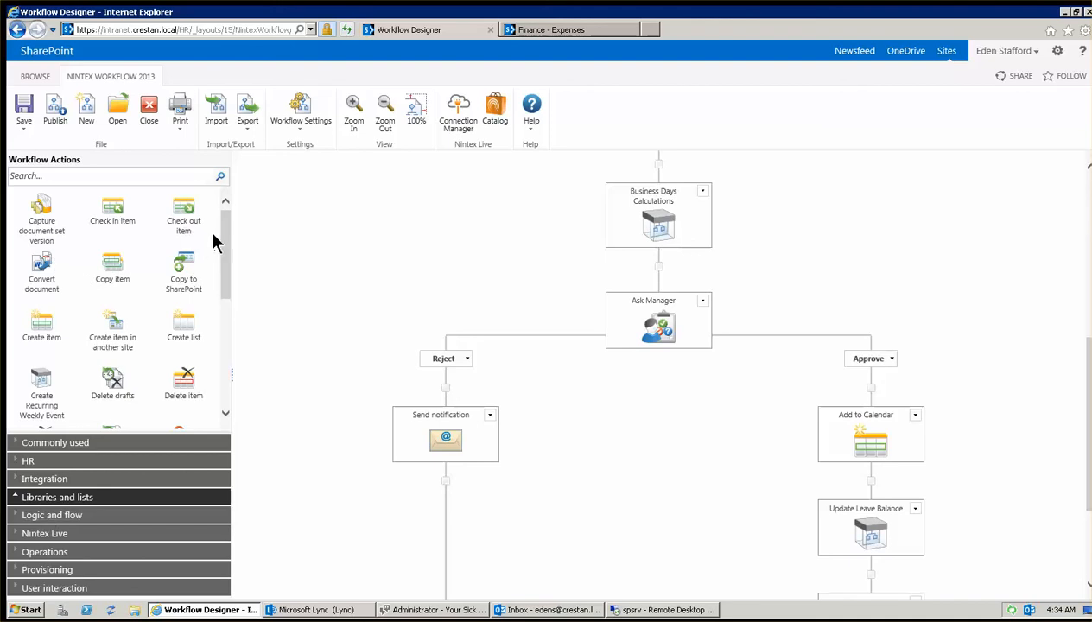
drag(229, 277, 223, 395)
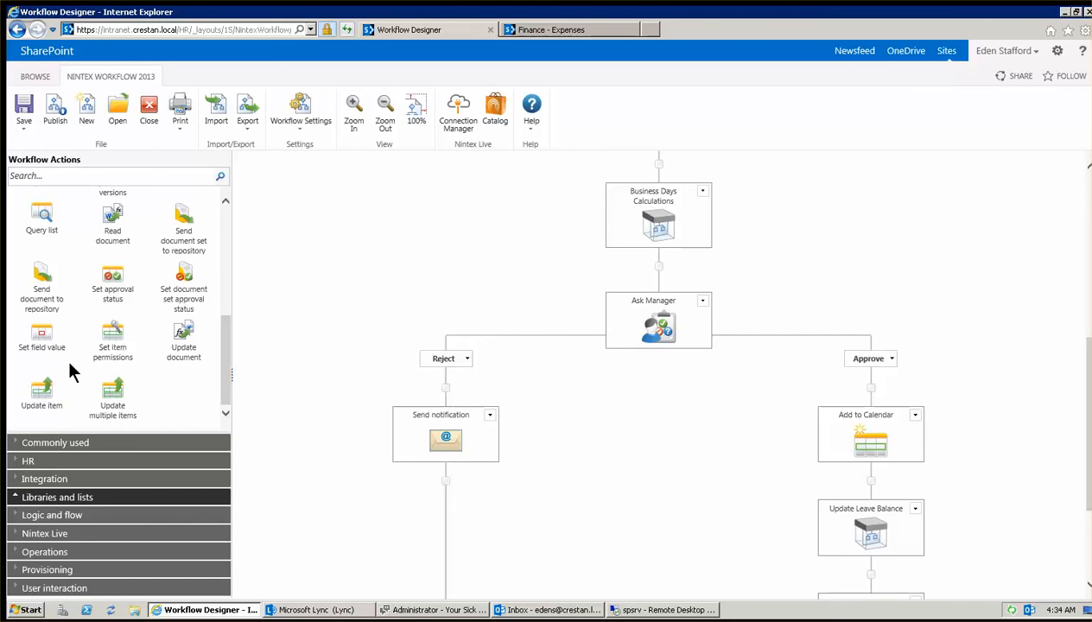
click(39, 519)
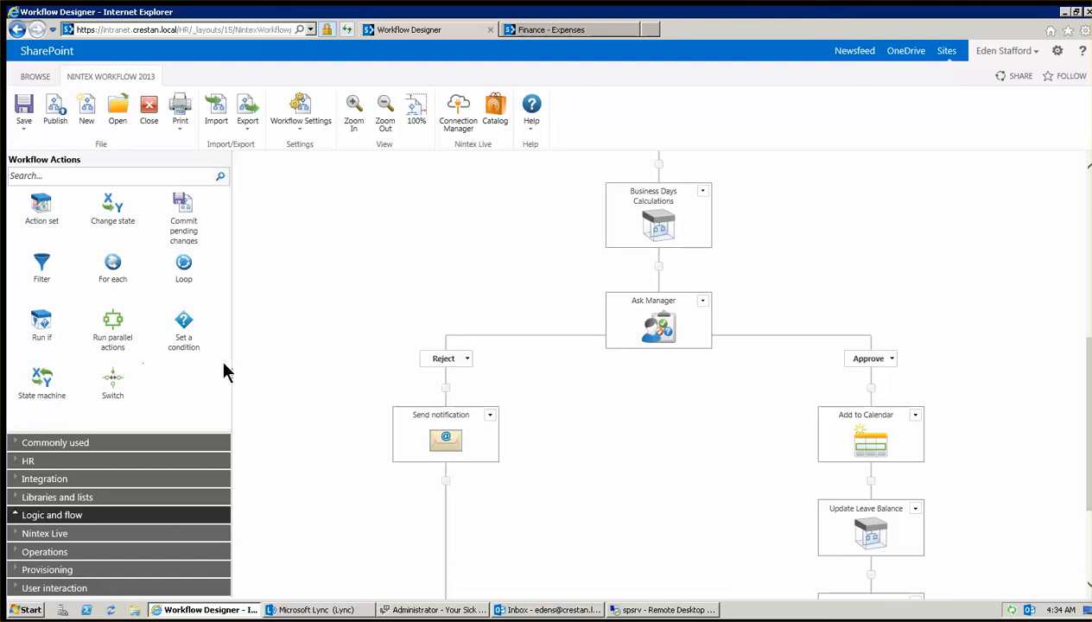
click(57, 534)
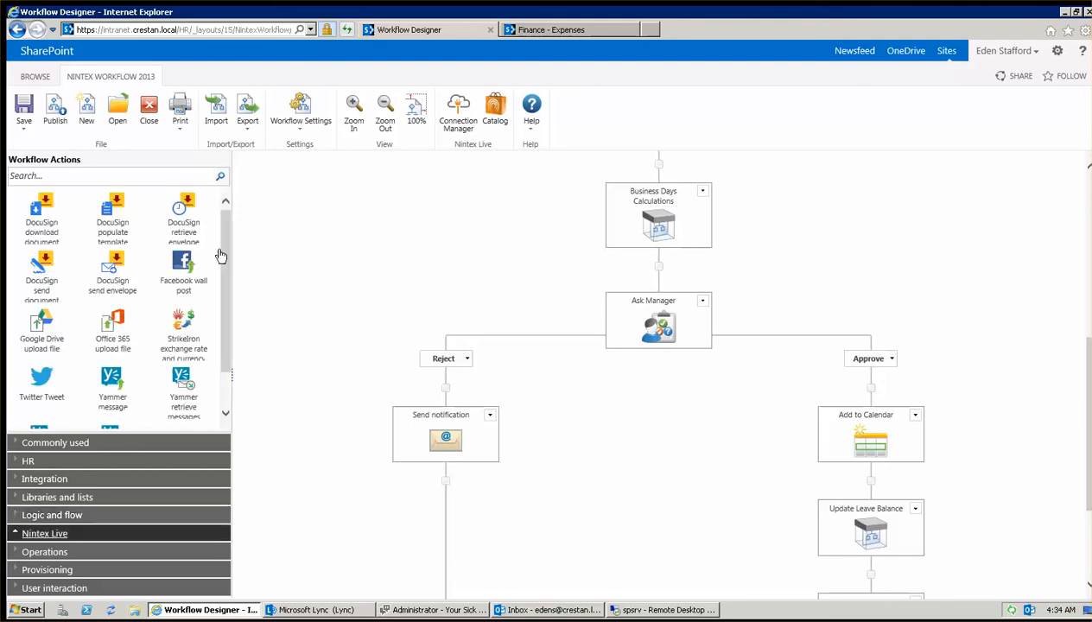
click(47, 554)
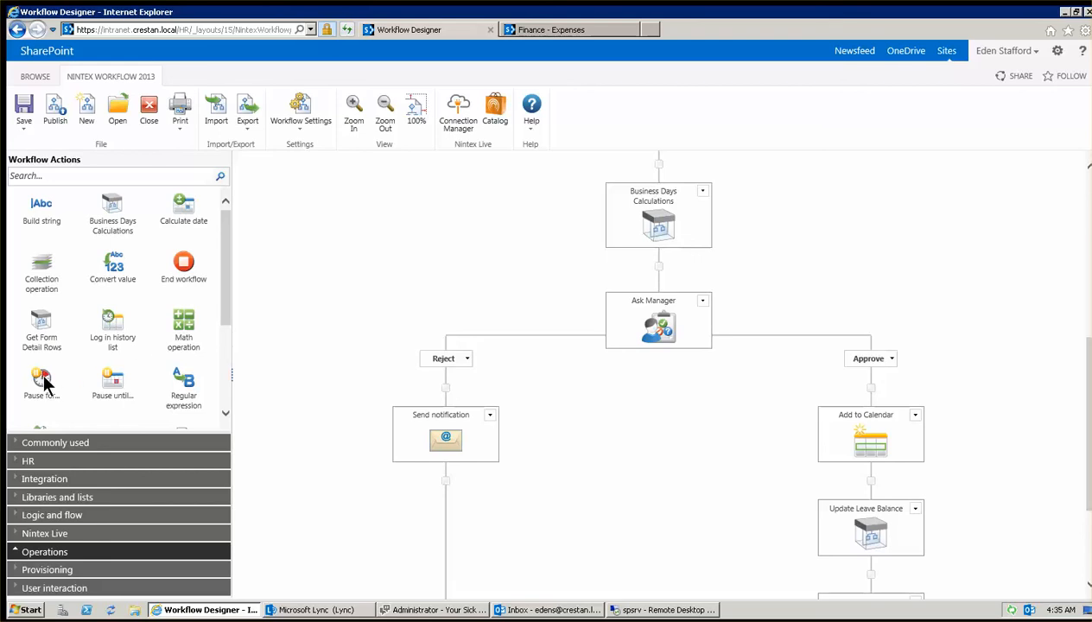
click(71, 590)
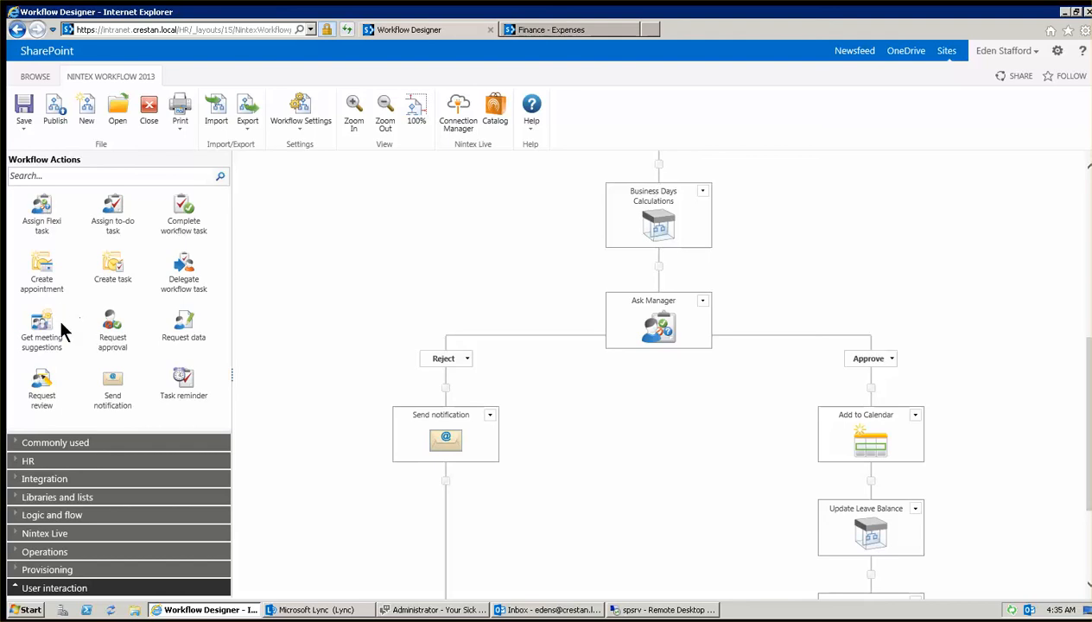
click(65, 572)
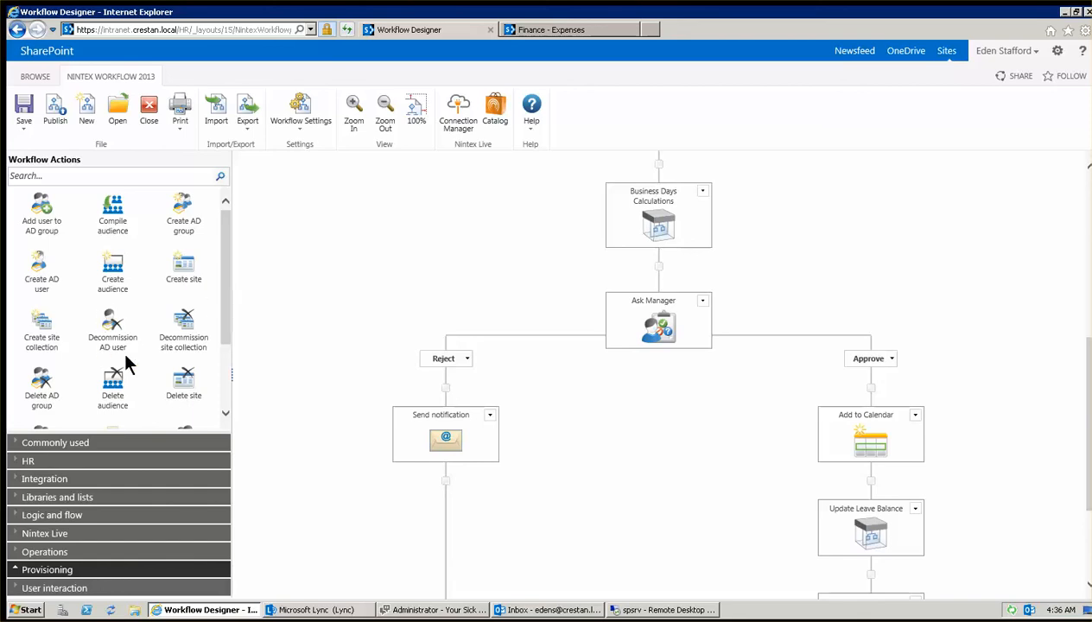
scroll(226, 325, down, 2)
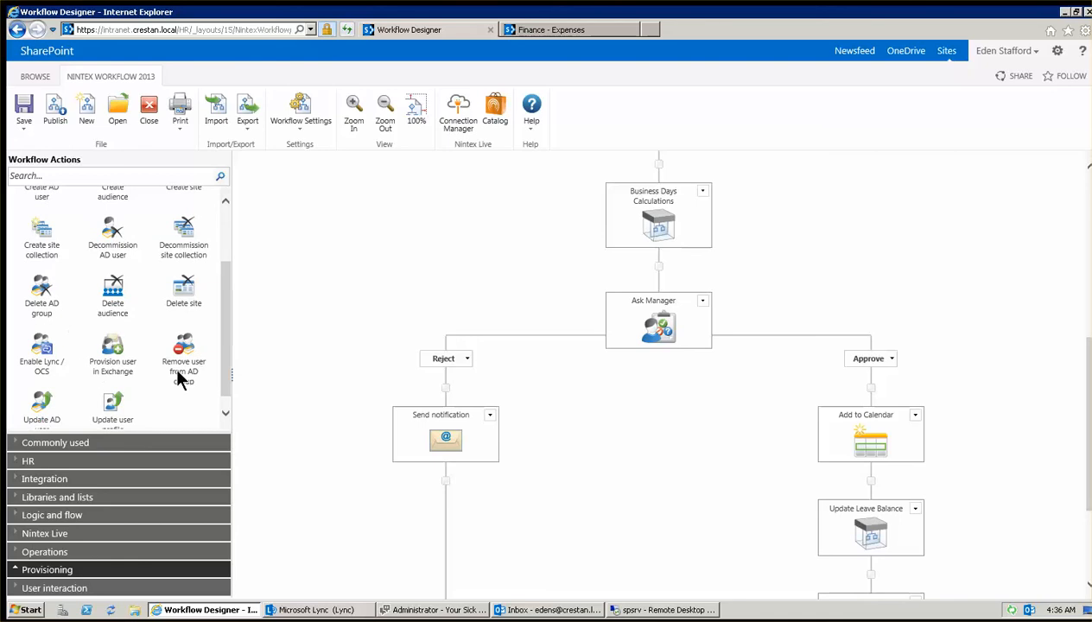
drag(223, 382, 223, 274)
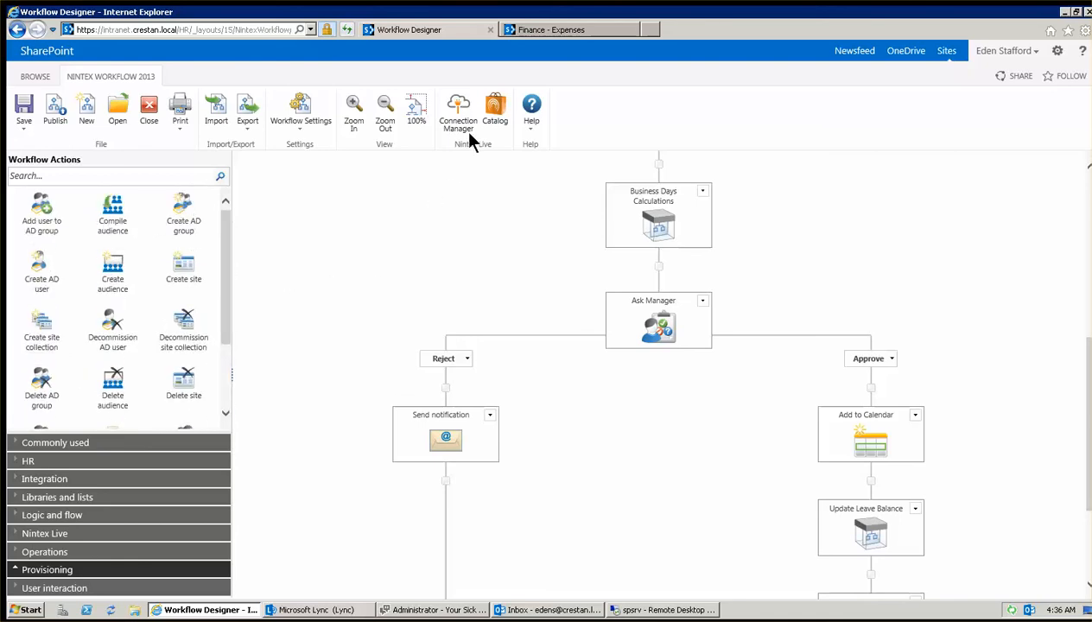
Step: Open the Nintex Live Catalog and display 50 services per page
click(495, 112)
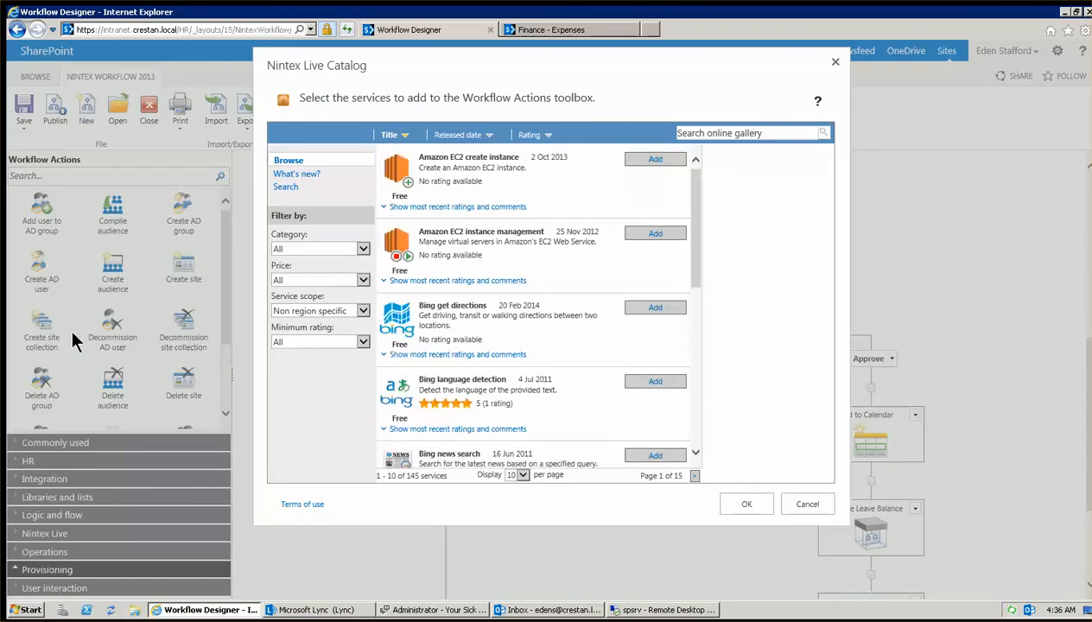
click(450, 216)
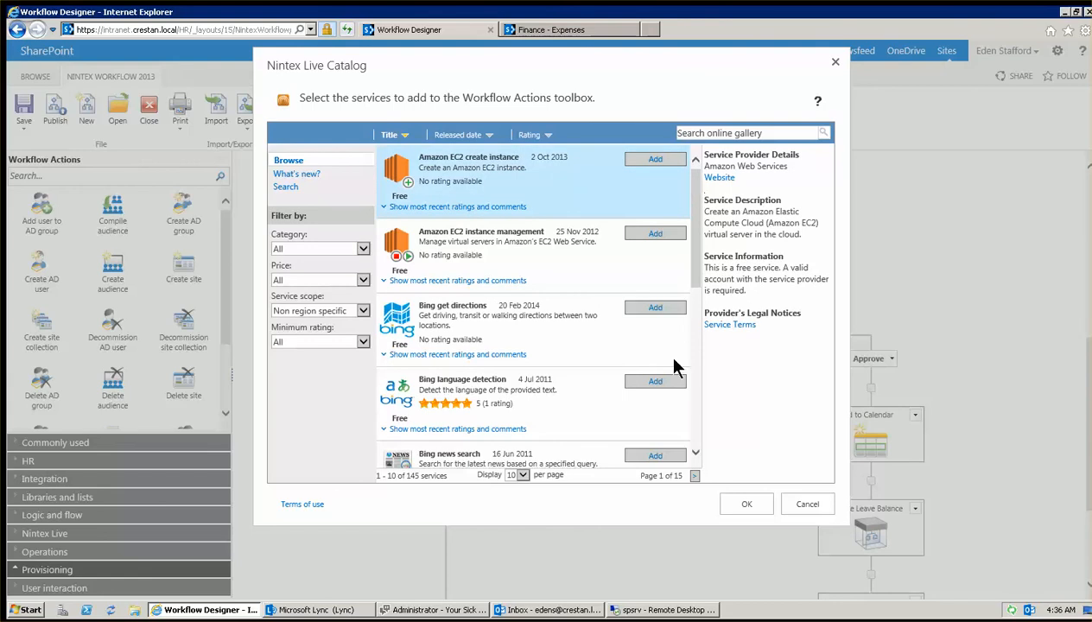
click(694, 475)
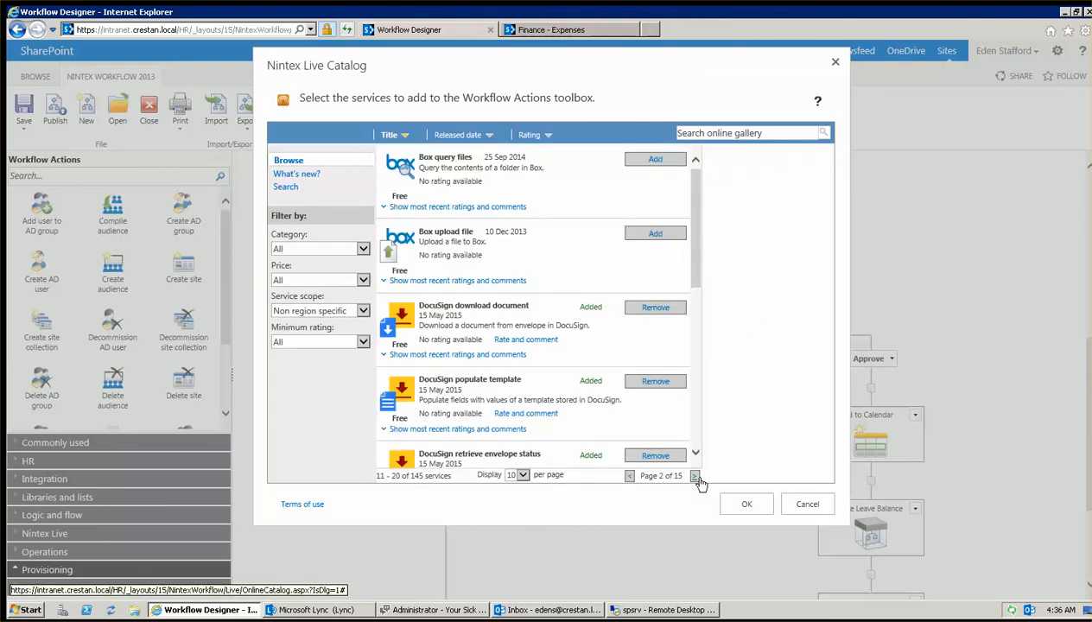
click(521, 477)
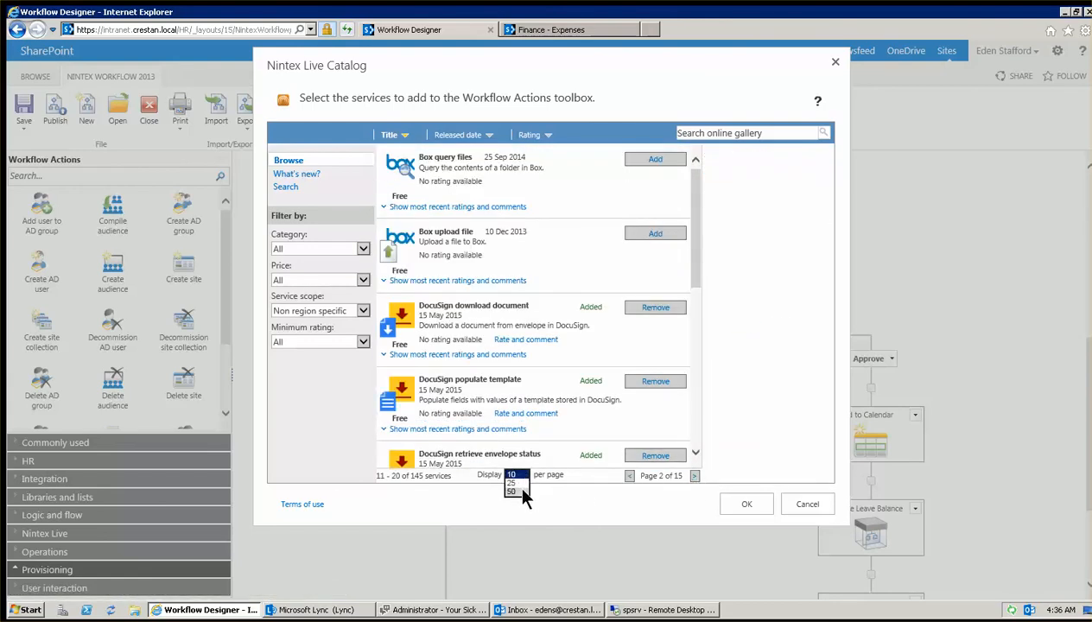
click(522, 490)
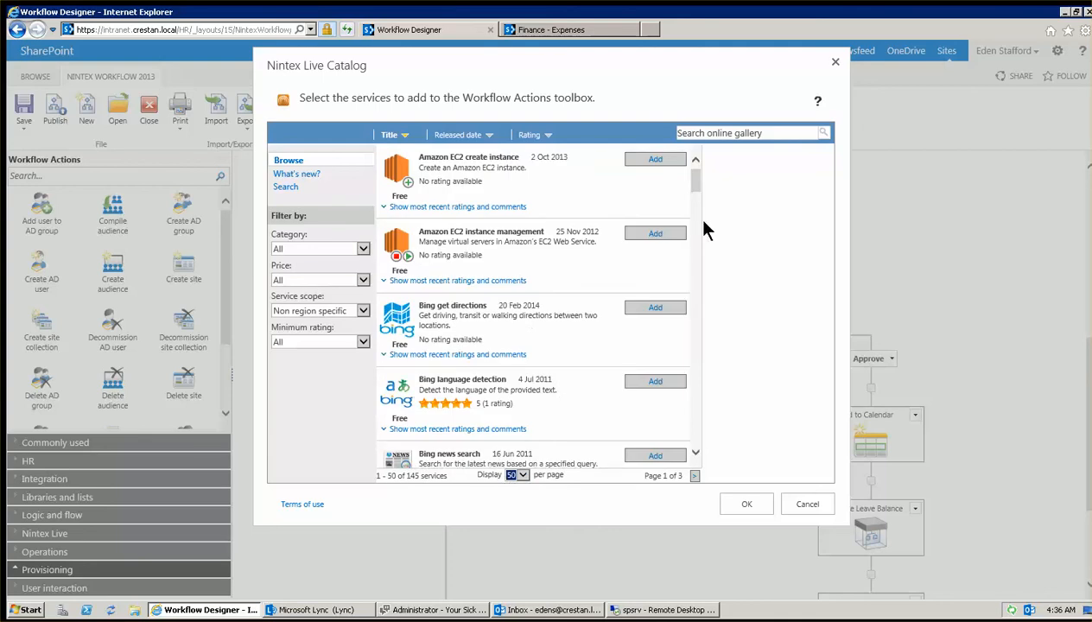
Step: Examine the services on the catalog's first page, from Amazon EC2 and Box through DocuSign, Dropbox, Dynamics CRM and Exchange Online to MailChimp
drag(698, 186, 692, 222)
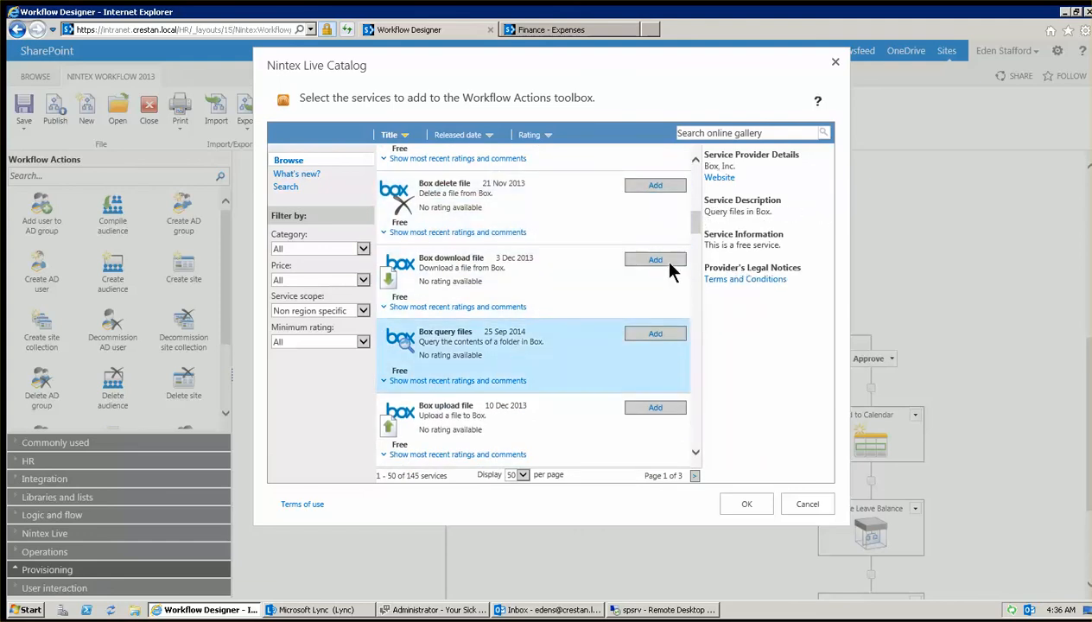
drag(698, 229, 697, 243)
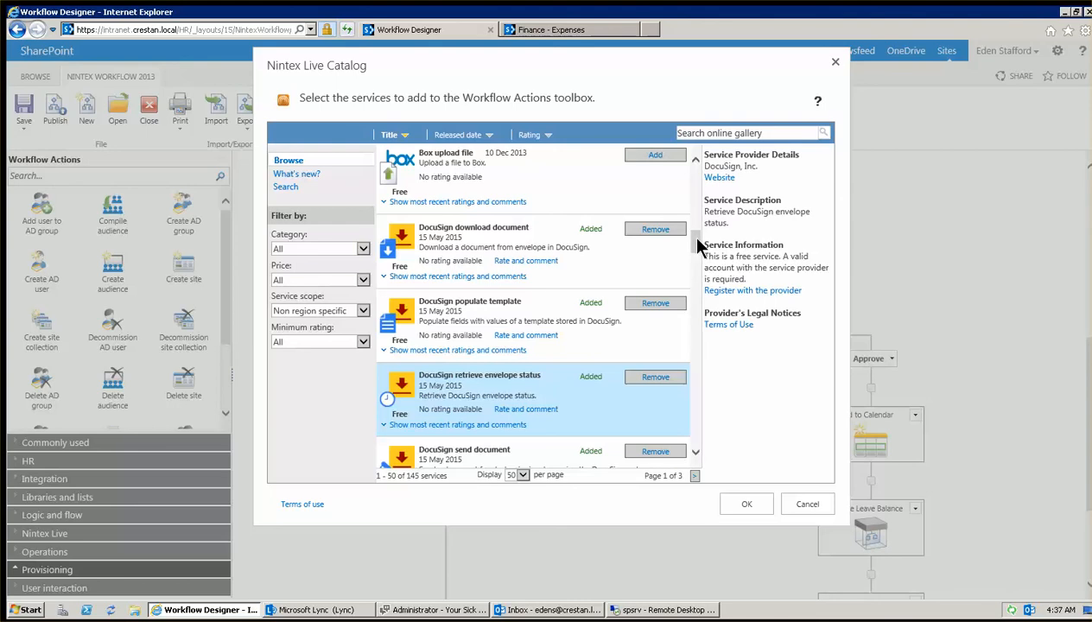
drag(698, 242, 702, 270)
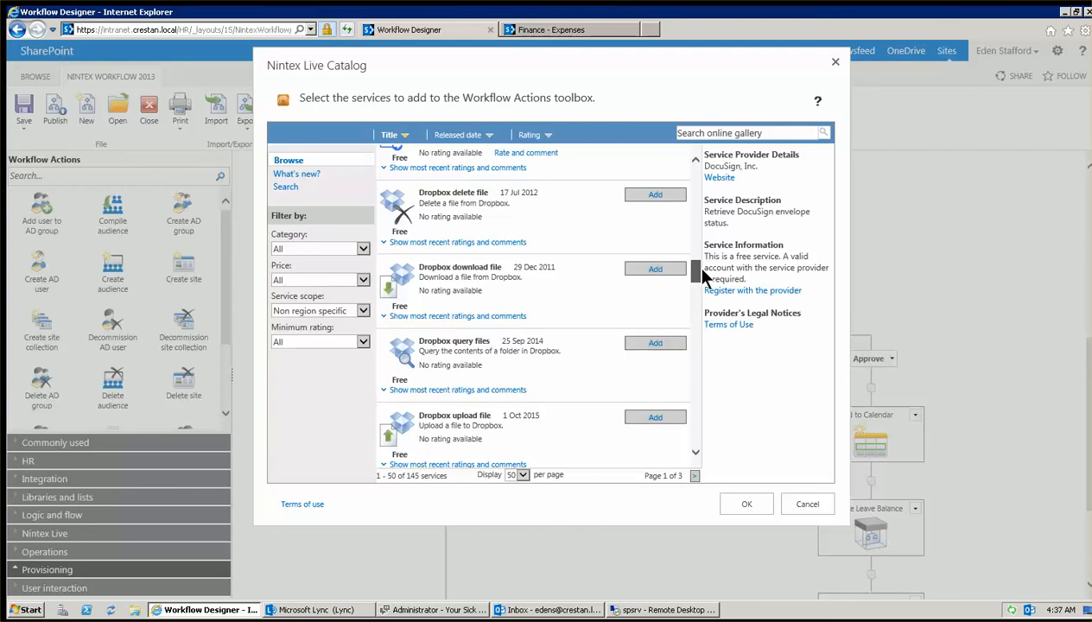
drag(702, 268, 702, 293)
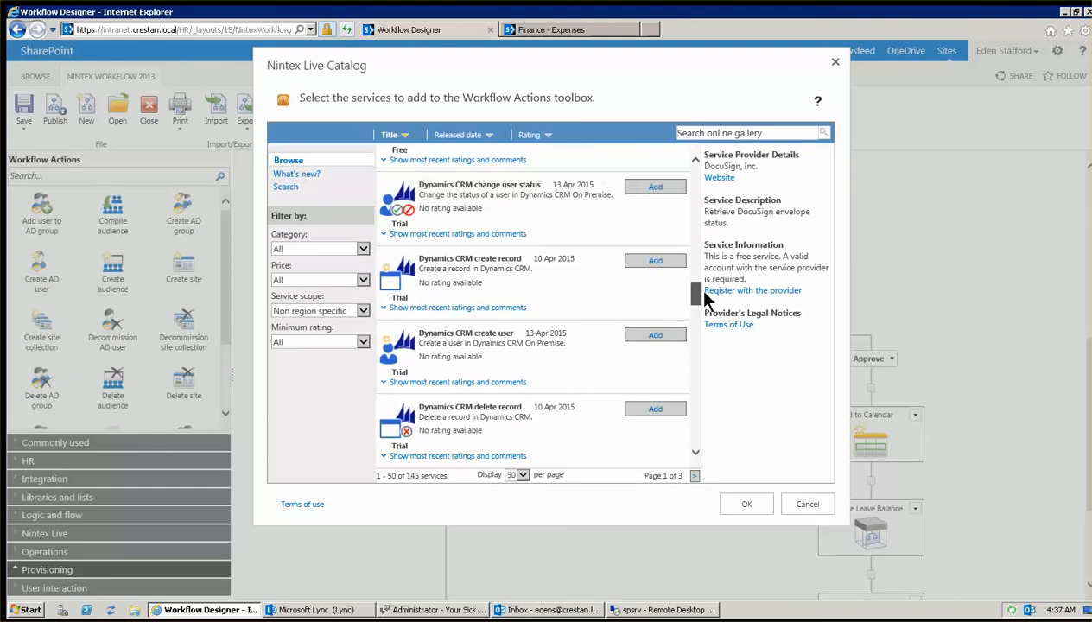
drag(703, 292, 702, 334)
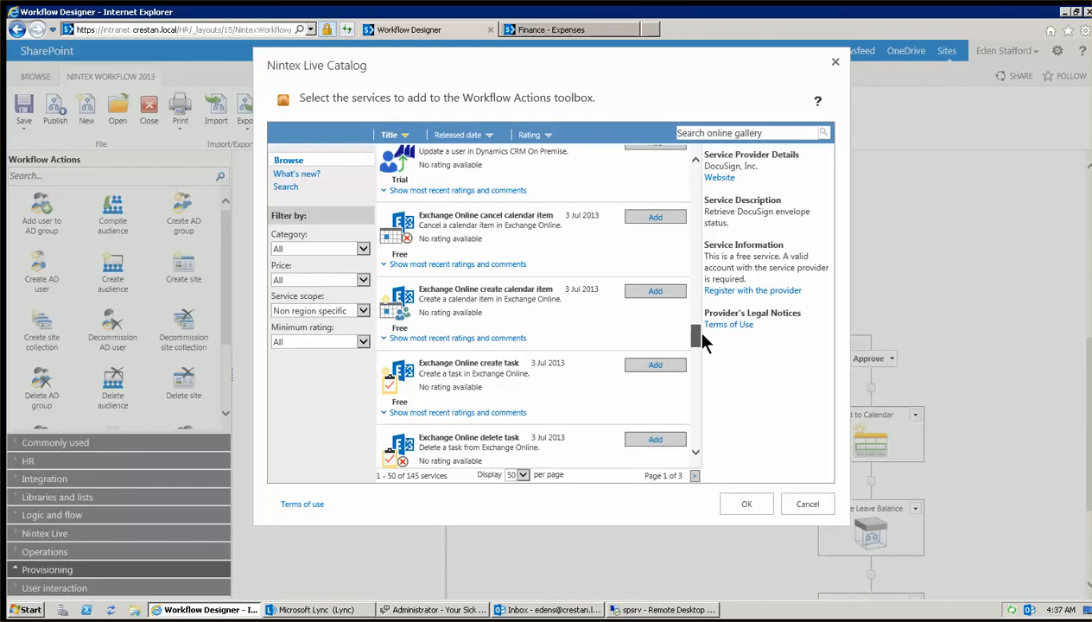
drag(702, 333, 701, 436)
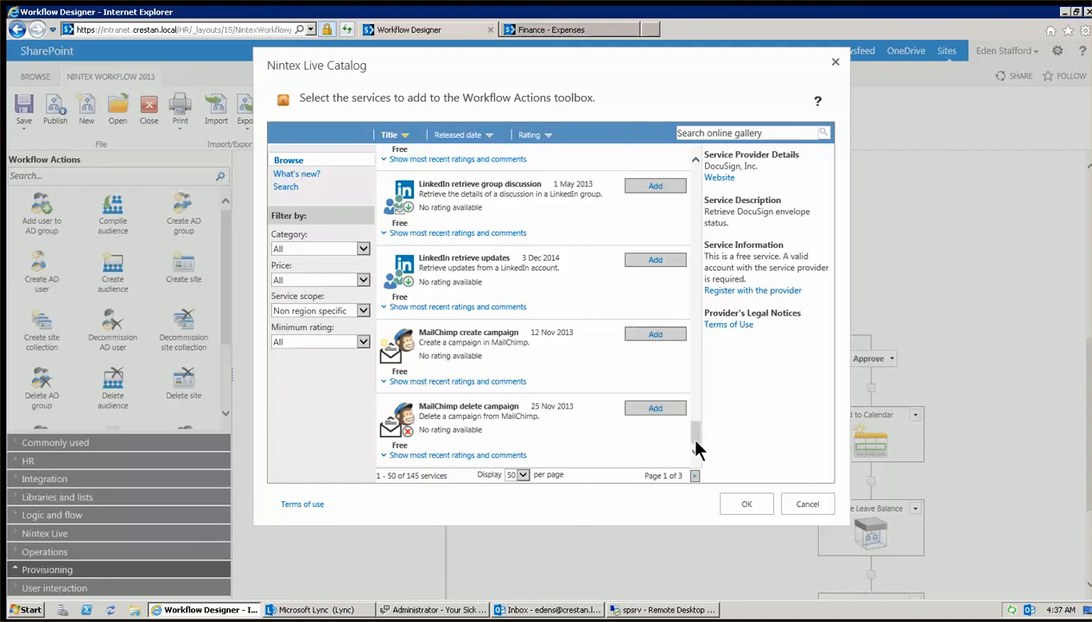
click(530, 363)
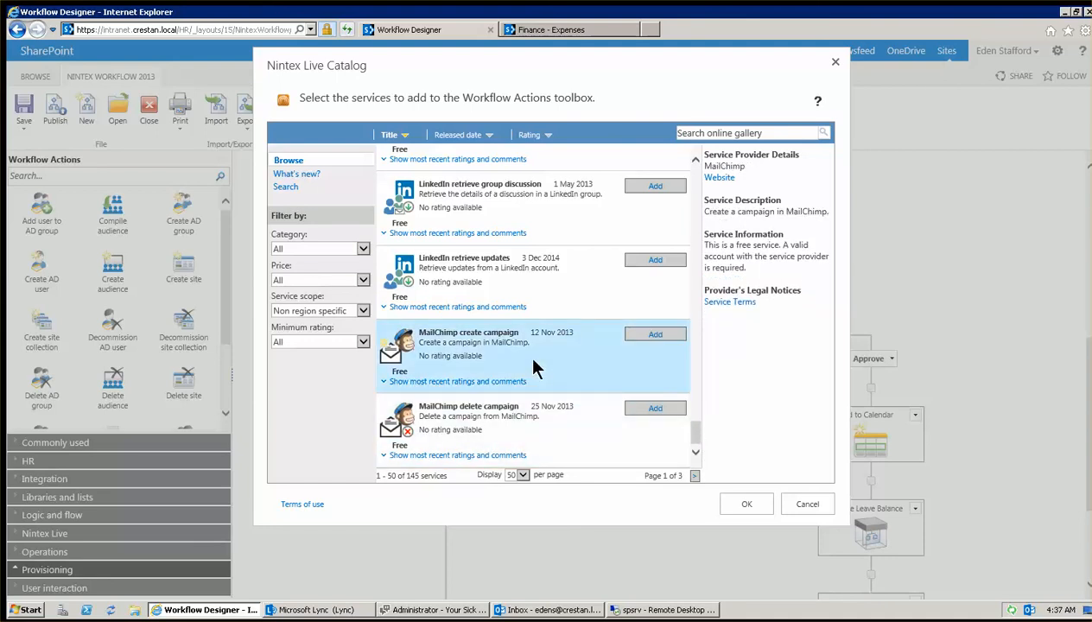
click(647, 415)
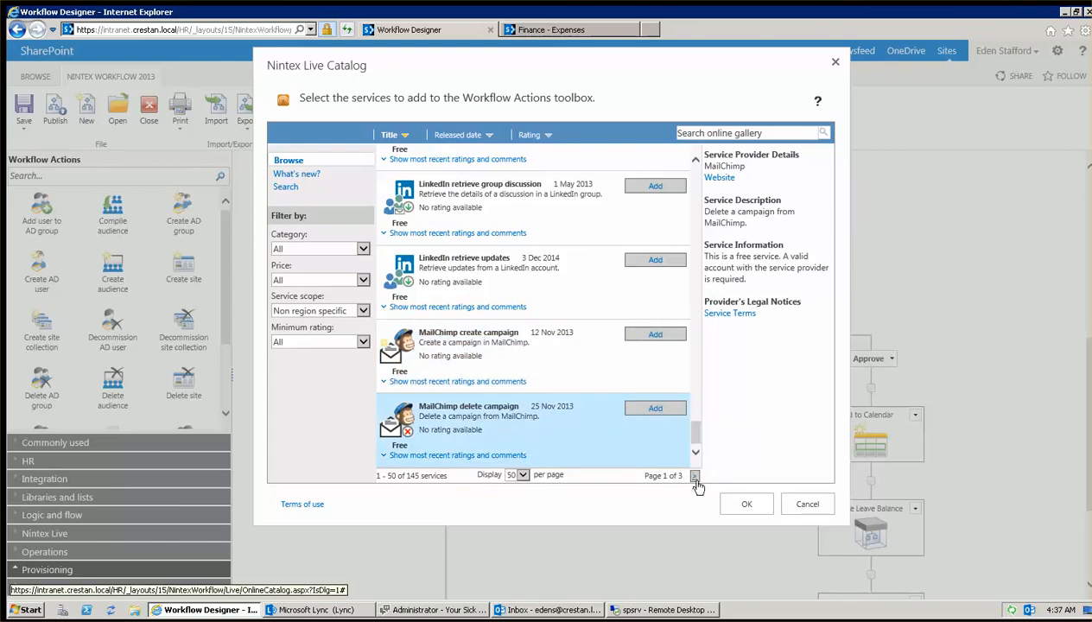
Step: Browse the MailChimp, Microsoft Azure, Office 365 and Salesforce services on the catalog's second page
click(695, 477)
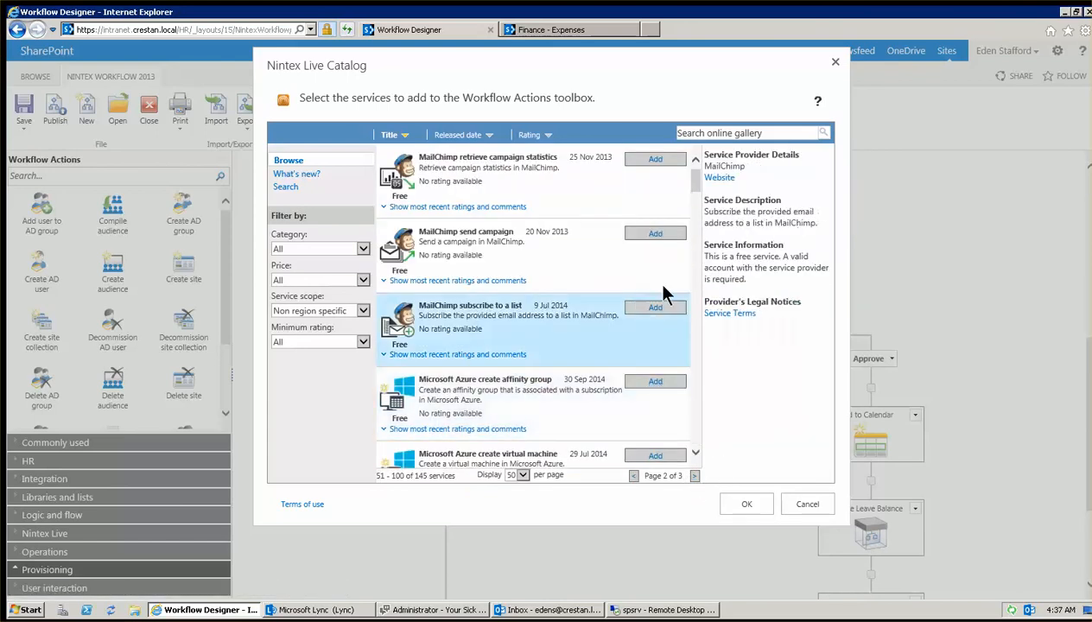
drag(693, 172, 703, 245)
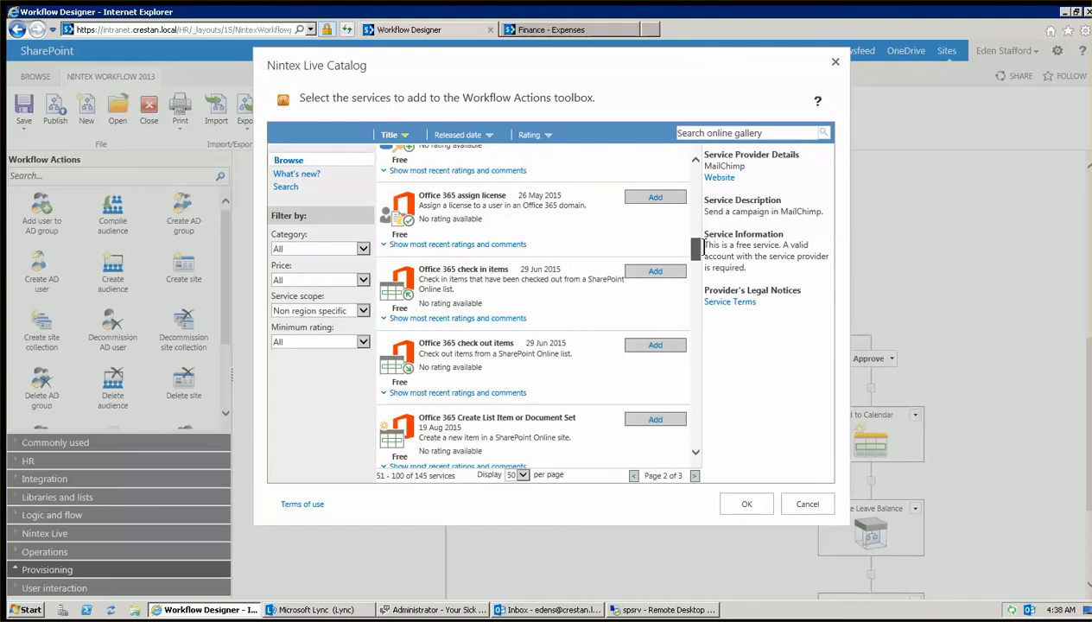
drag(703, 246, 700, 425)
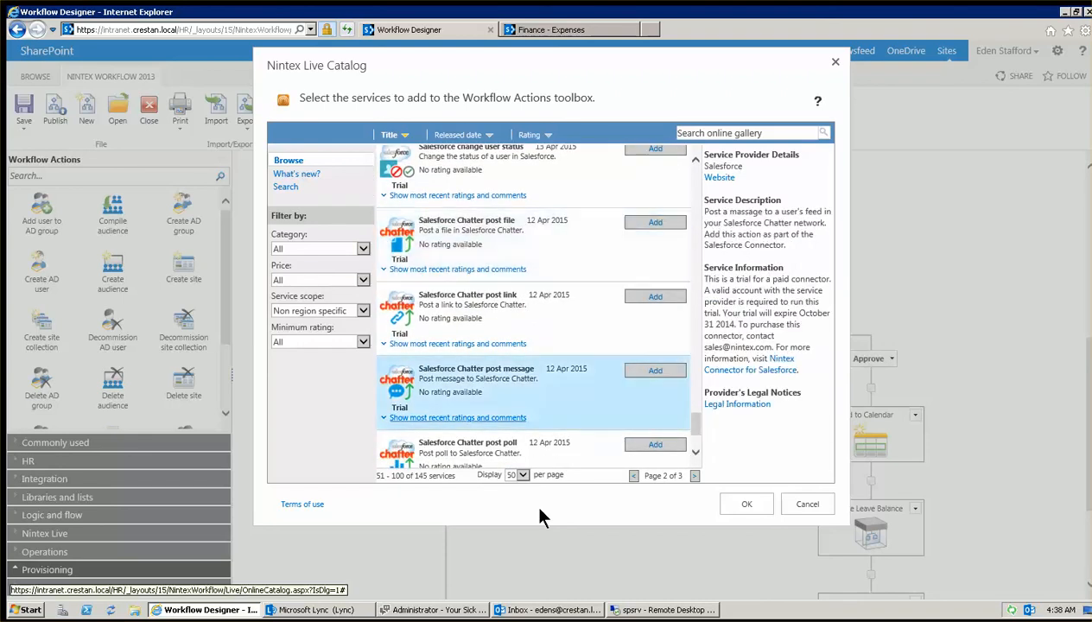
Step: Examine the Salesforce, SharePoint, StrikeIron, Twitter, WordPress and Wunderground services on the catalog's third page and close the catalog without saving
click(695, 476)
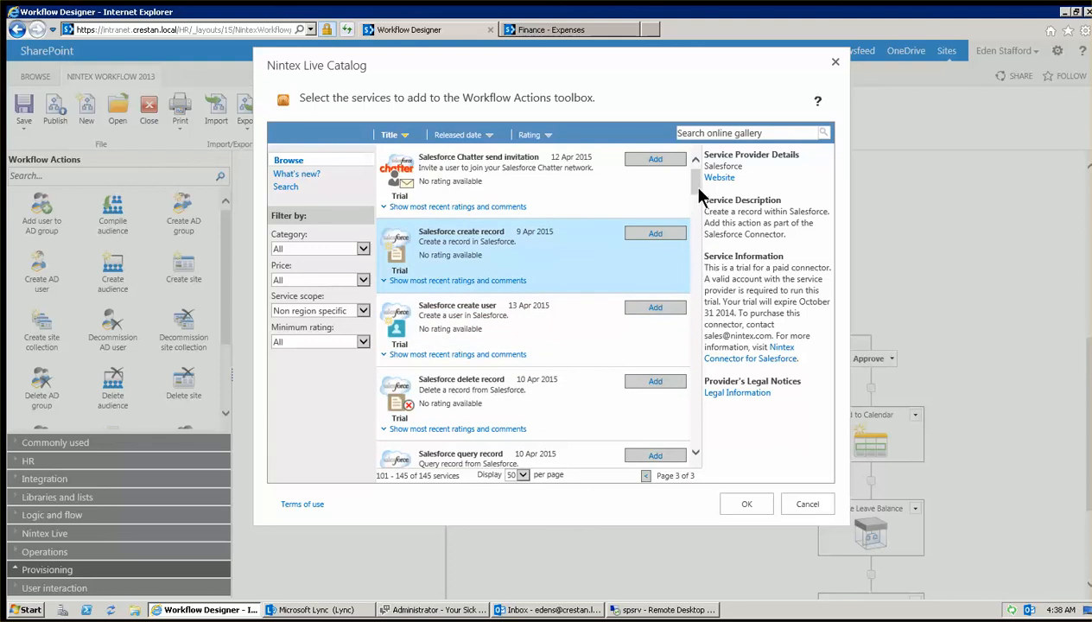
scroll(701, 211, down, 5)
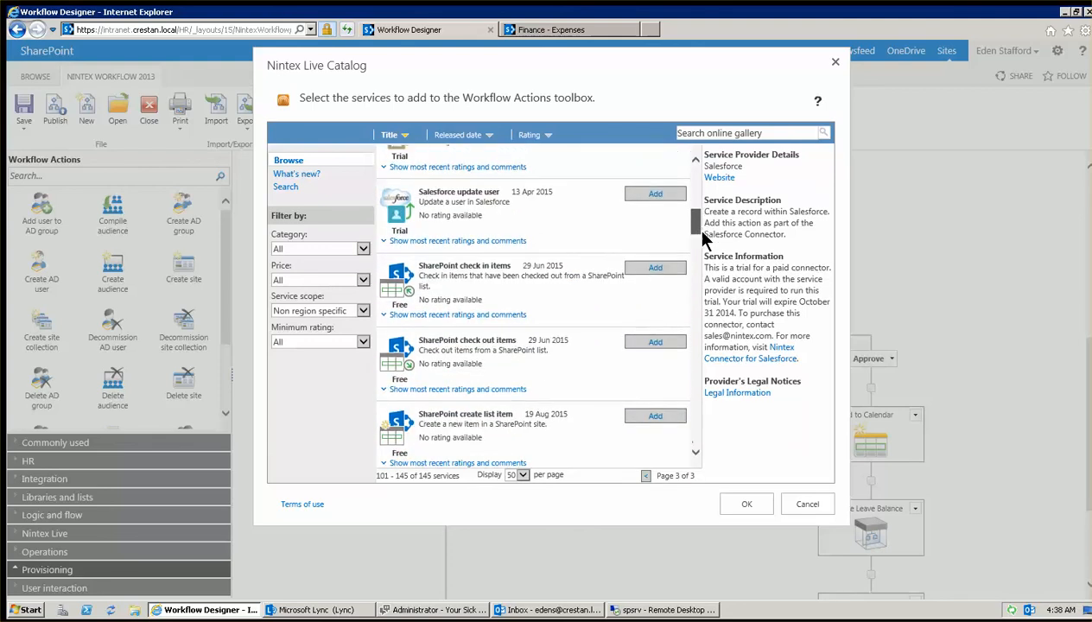
drag(692, 231, 706, 338)
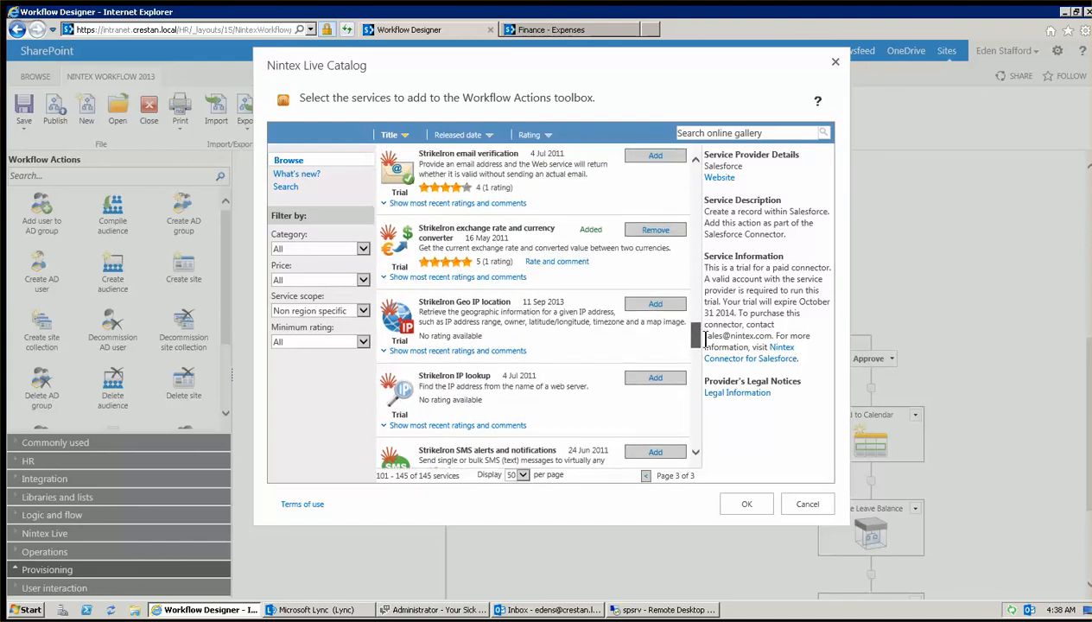
drag(706, 338, 708, 361)
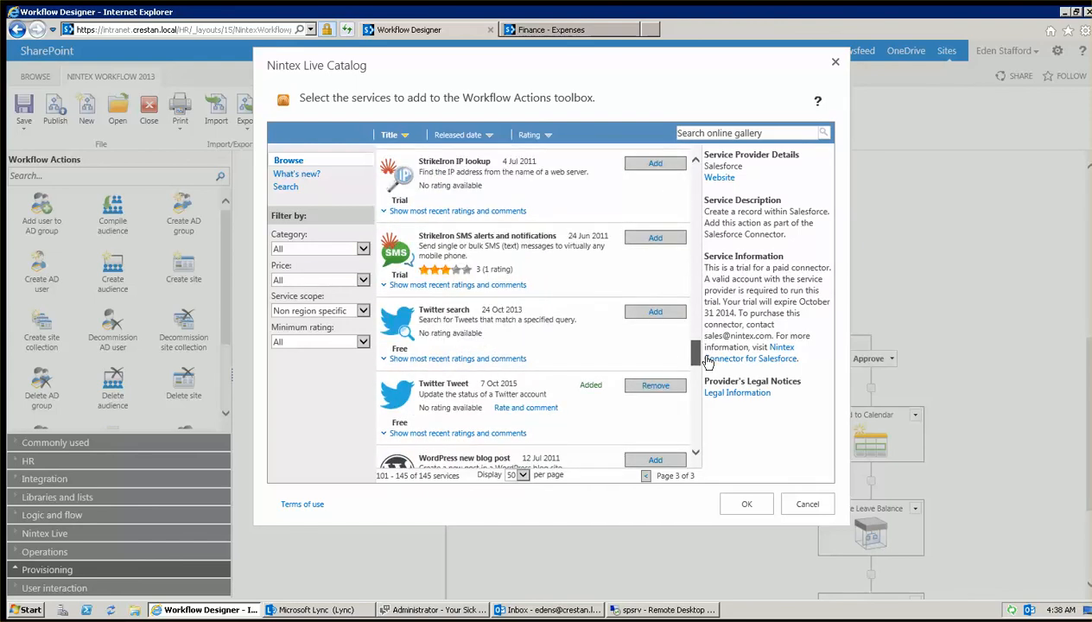
click(526, 259)
click(515, 345)
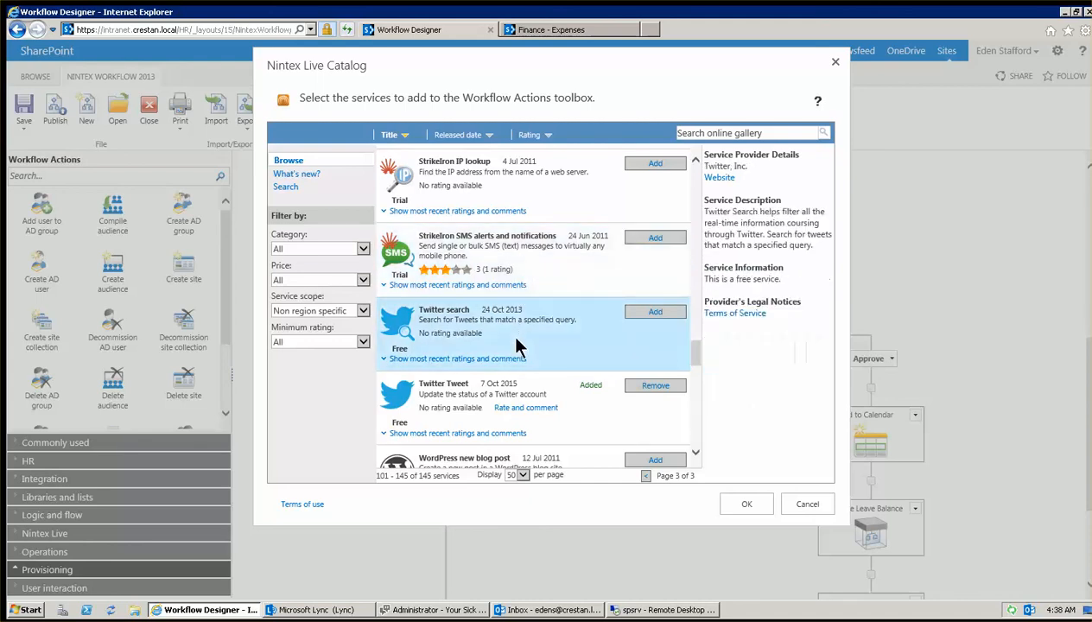
drag(696, 353, 698, 366)
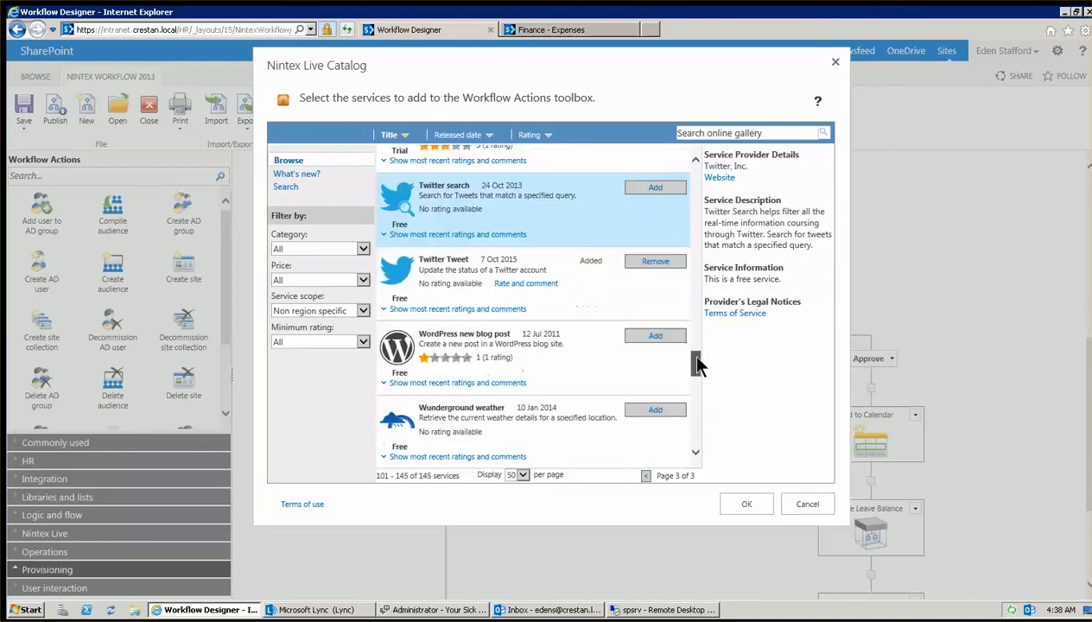
scroll(699, 365, down, 1)
click(482, 232)
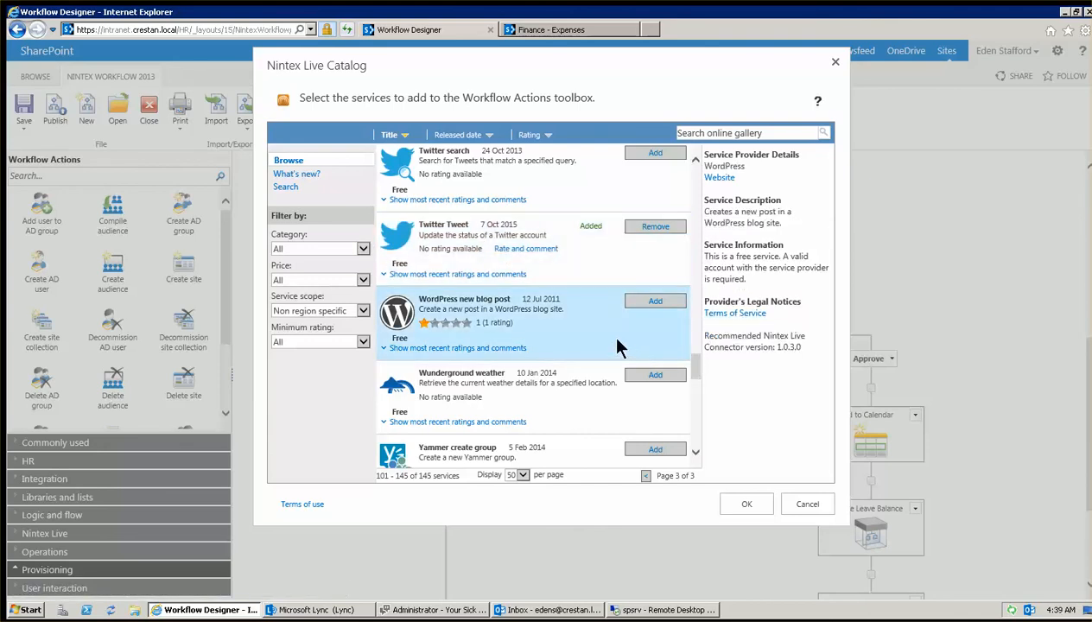
scroll(698, 372, down, 5)
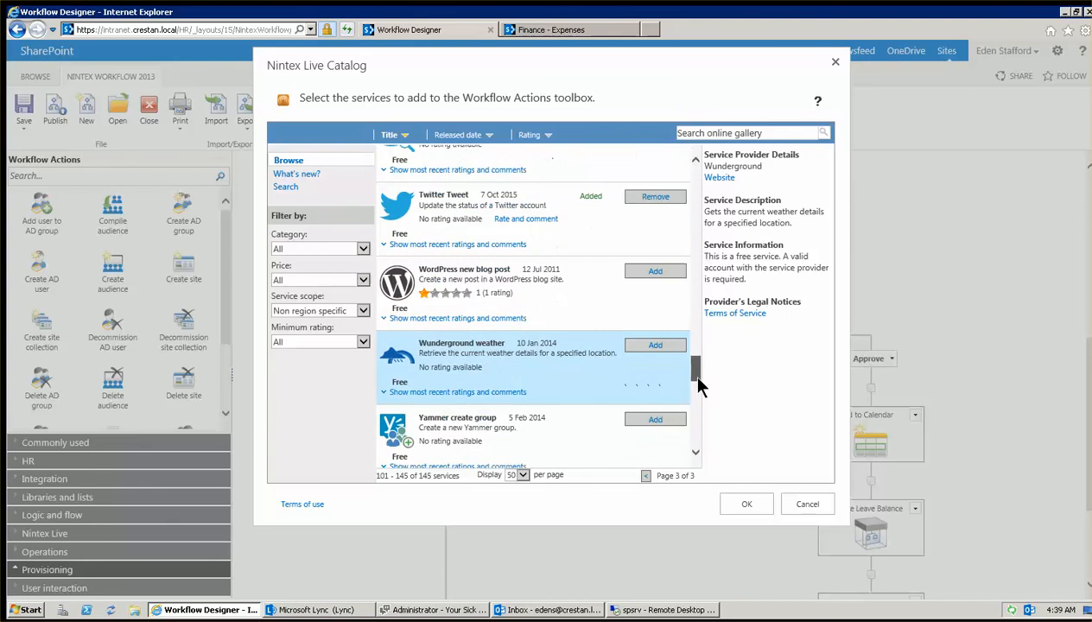
click(815, 515)
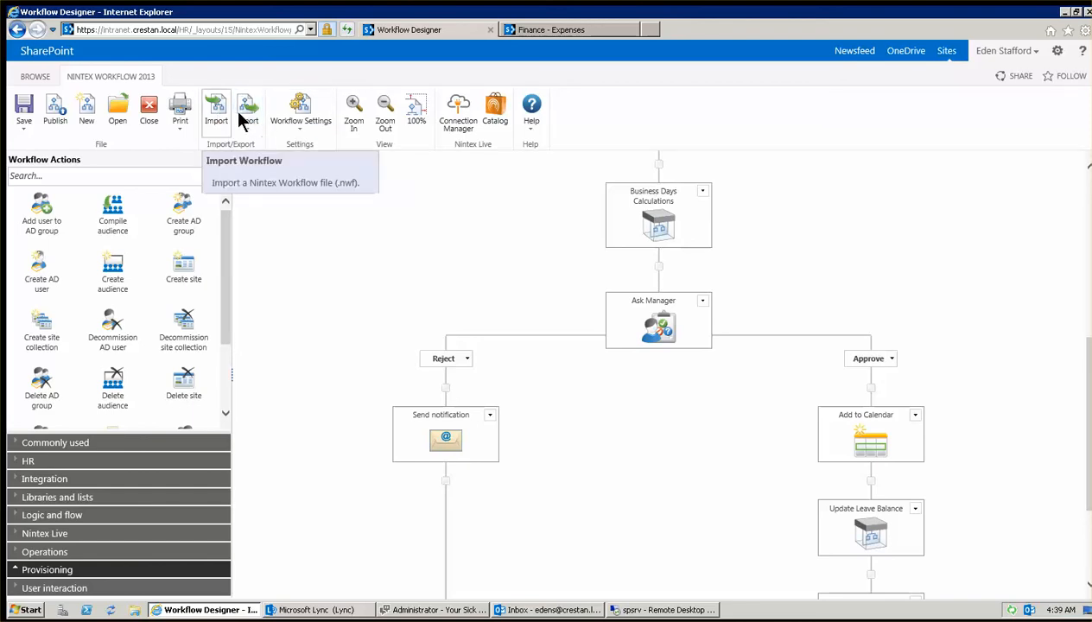
Step: Try the Conditional option for starting the workflow when items are created, and cancel the workflow settings
click(308, 118)
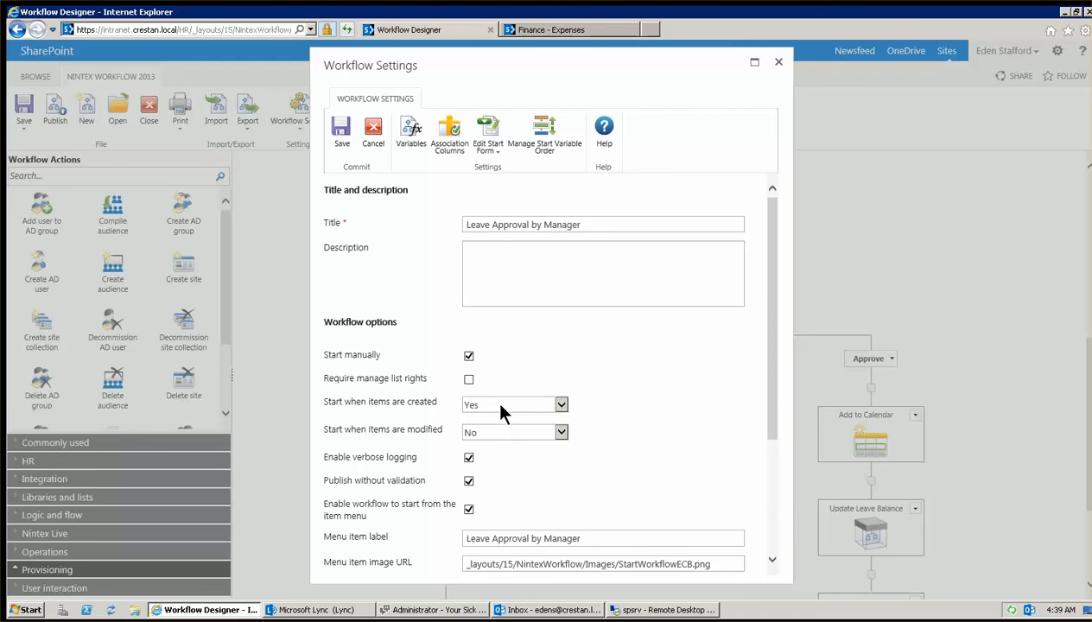
click(505, 405)
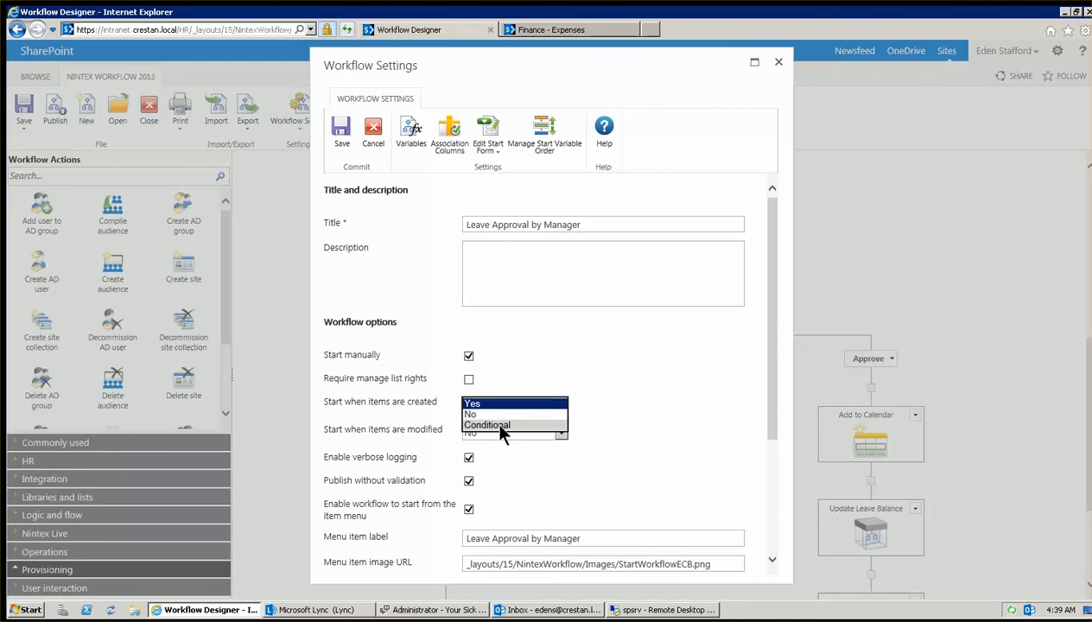
click(500, 425)
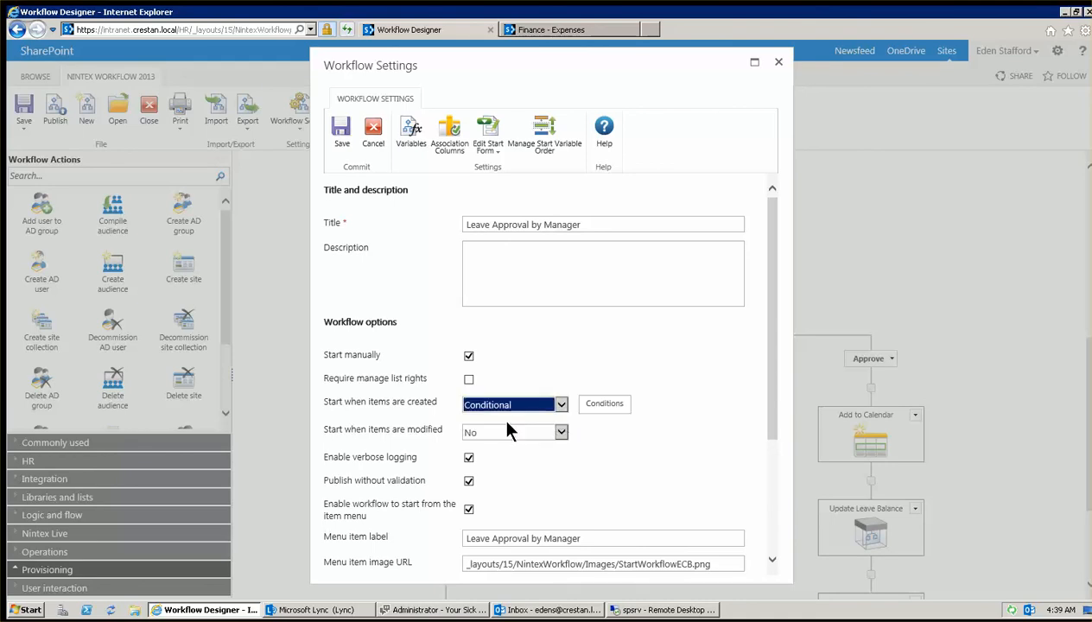
click(370, 129)
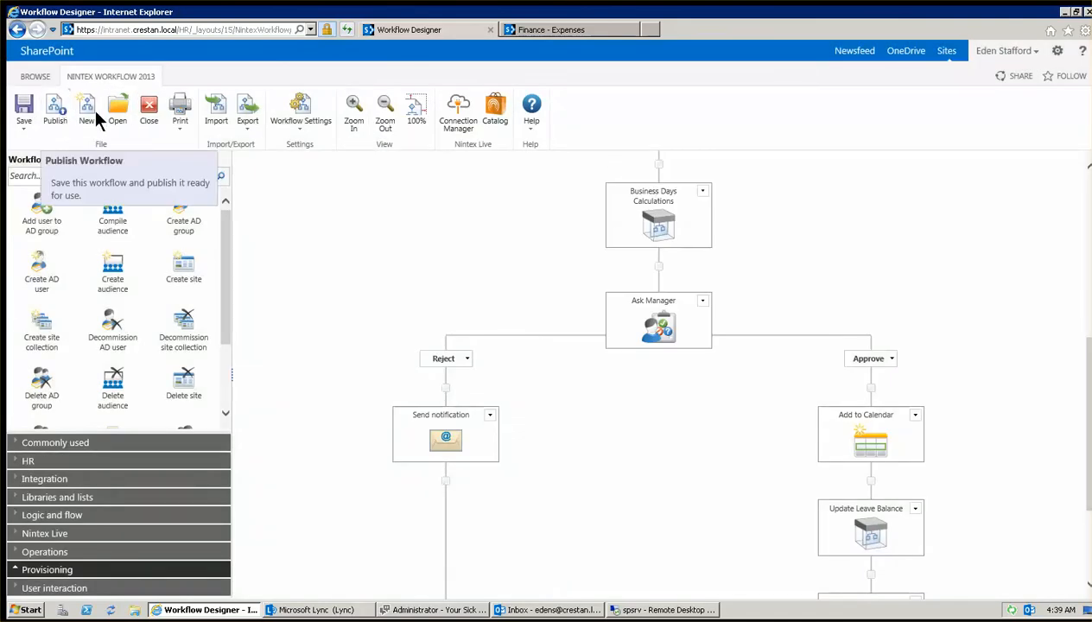
Step: Close the workflow designer, discarding unsaved changes, and return to the Leave Requests list
click(148, 113)
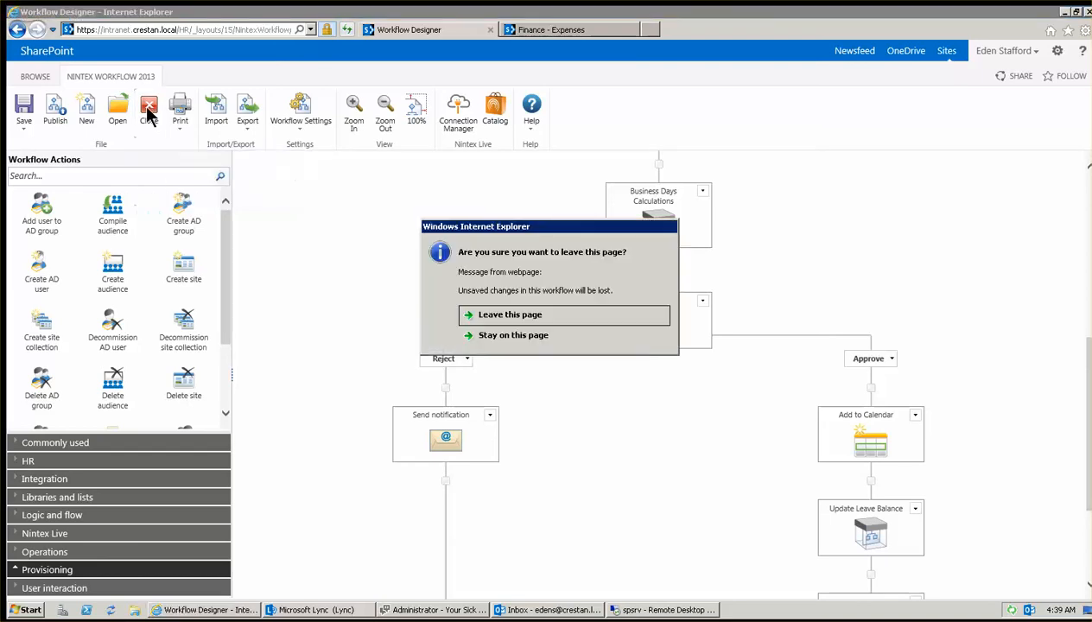
click(508, 314)
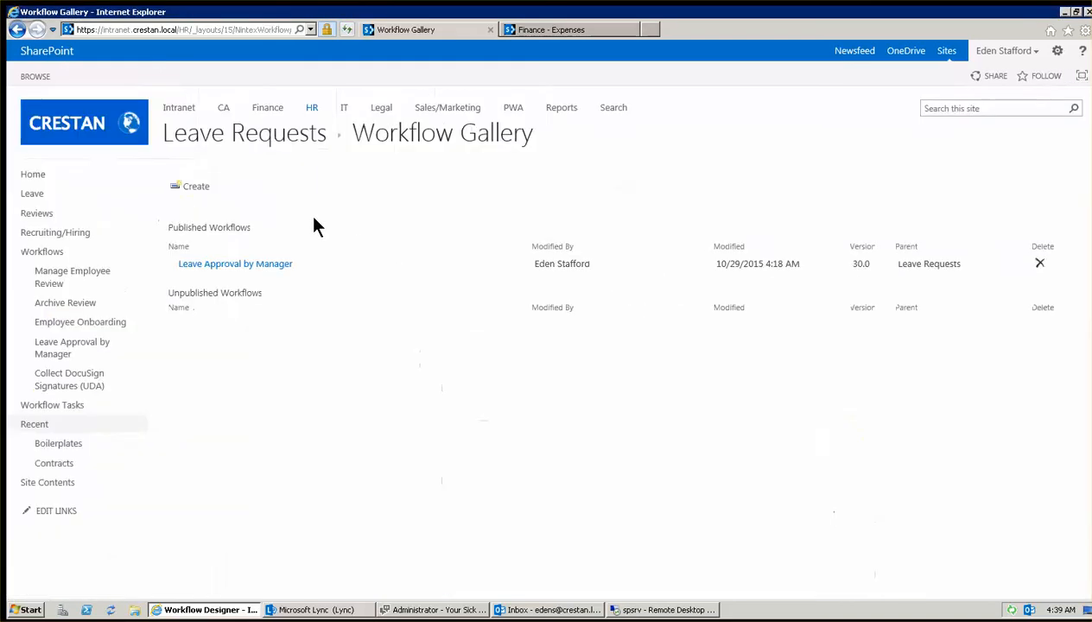
click(192, 134)
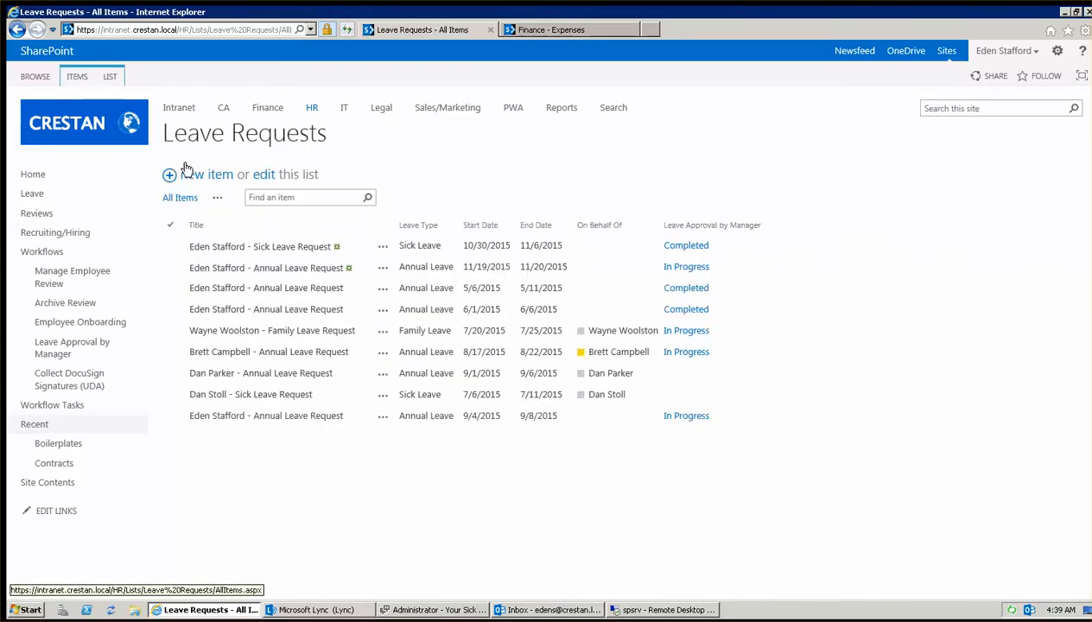
Step: View and cancel the blank new leave request form, and open the list's form in the Nintex Forms designer
click(186, 170)
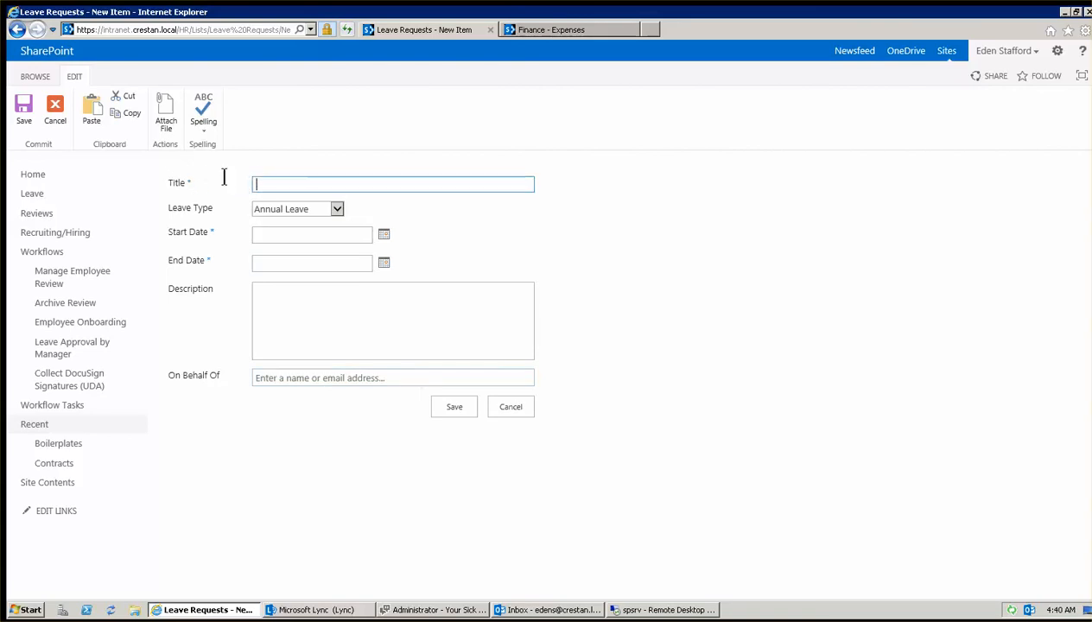
click(48, 109)
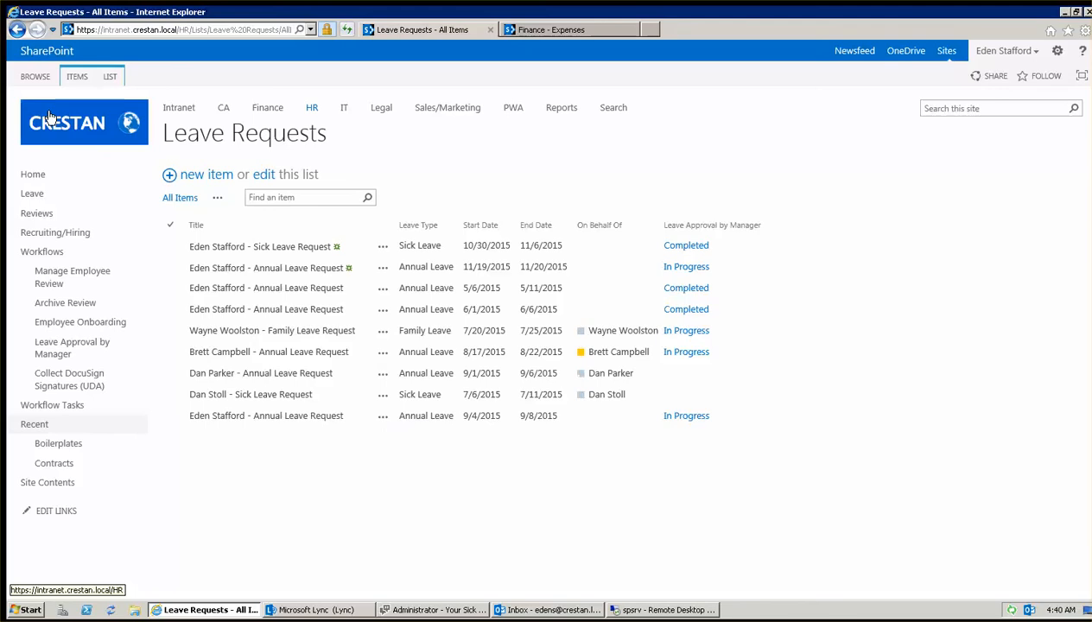
click(111, 76)
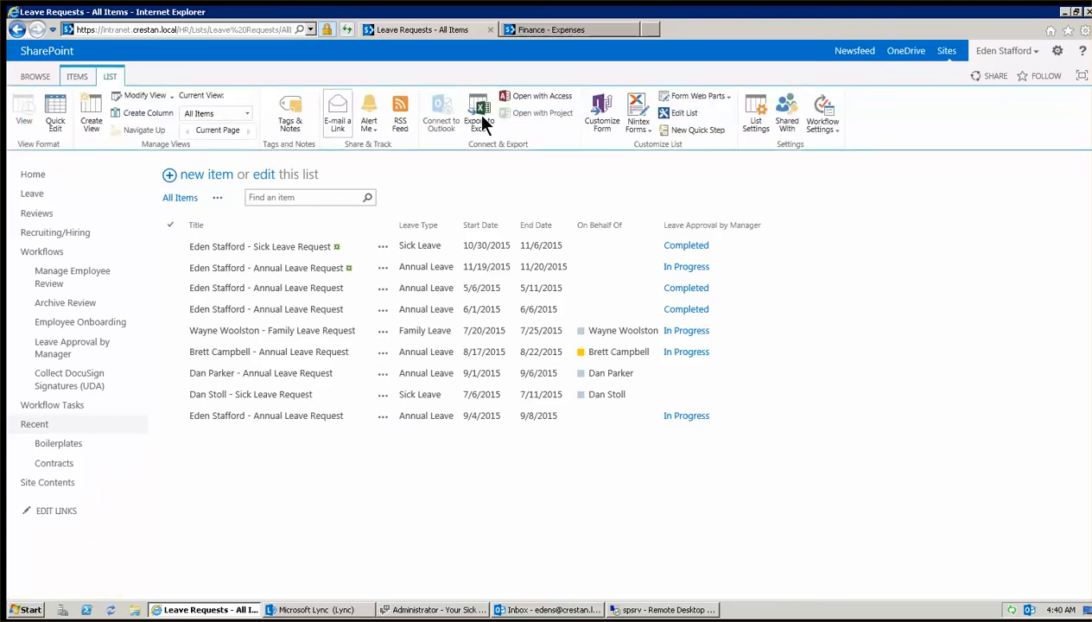
click(638, 112)
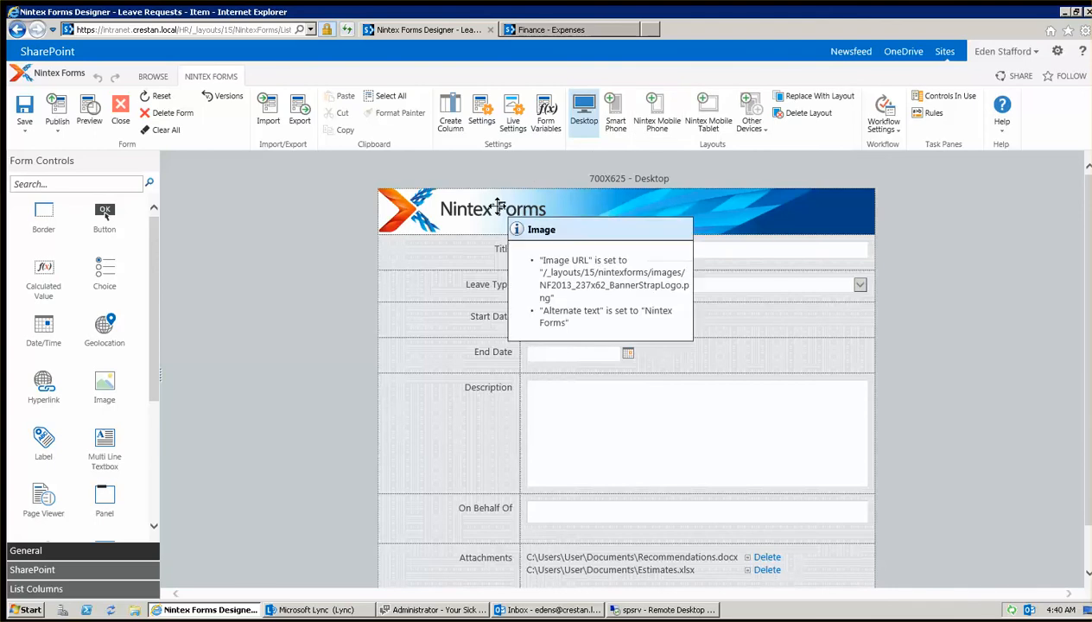
Step: Narrow the End Date control from its left edge and move its label across to sit directly beside it
mouse_move(584, 194)
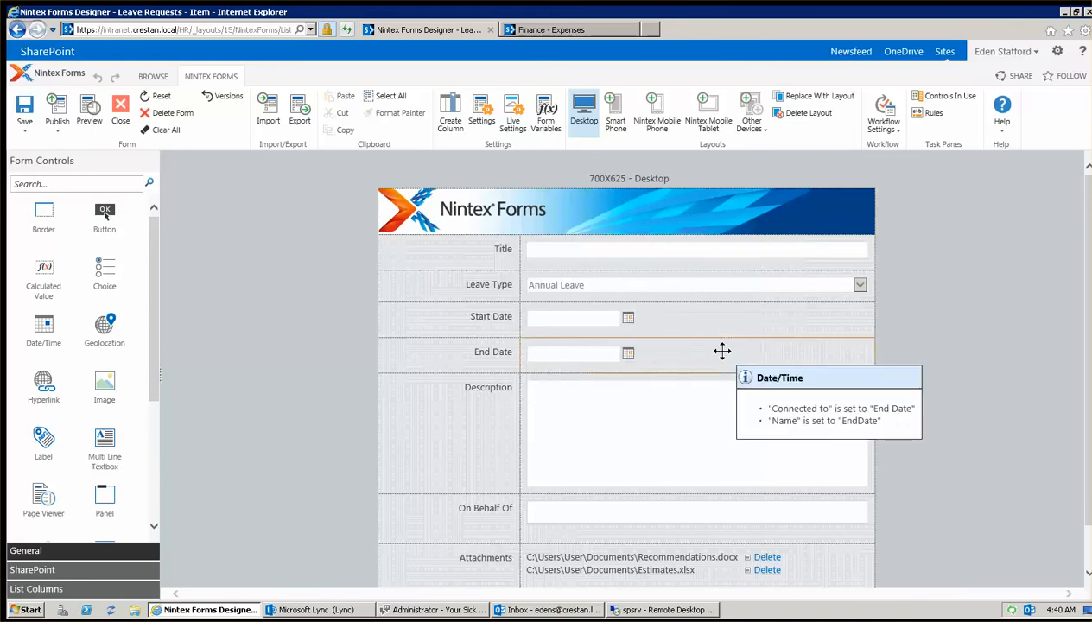
click(596, 357)
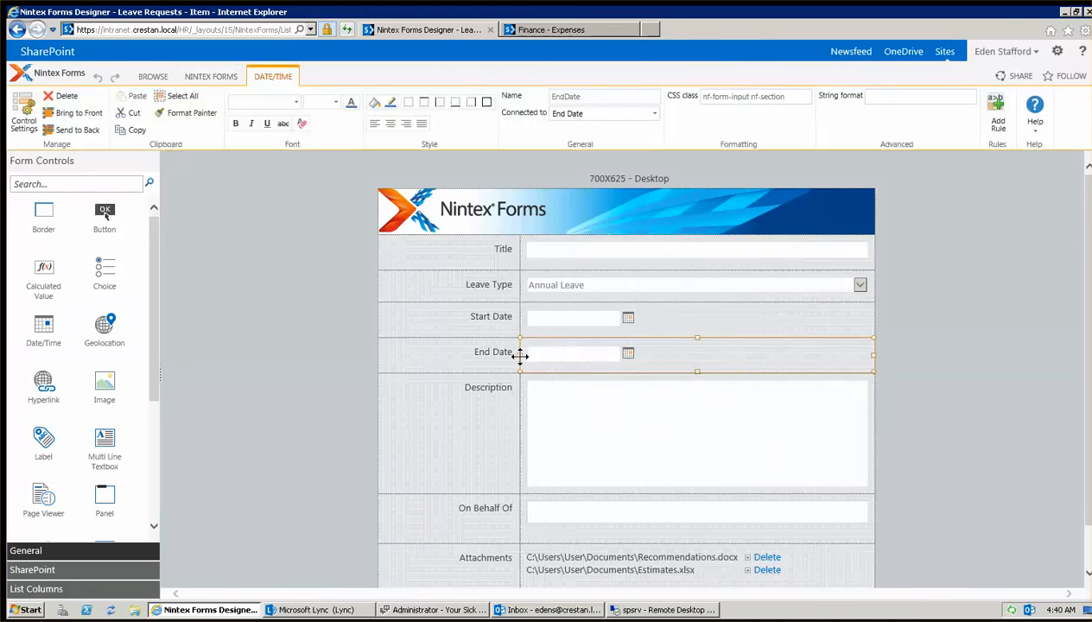
drag(520, 355, 748, 354)
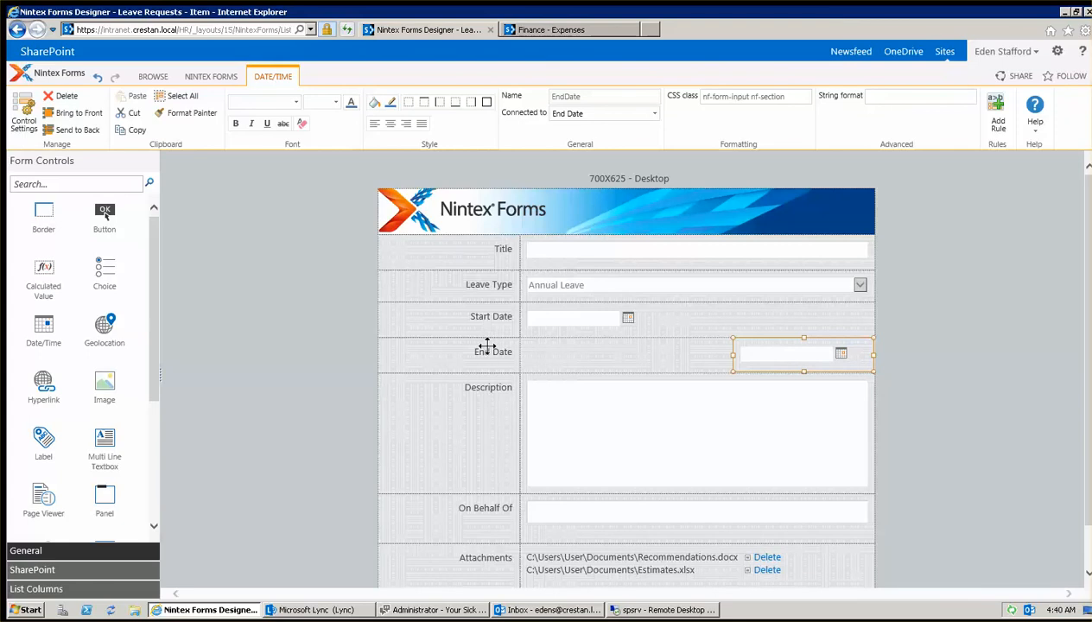
drag(487, 345, 693, 351)
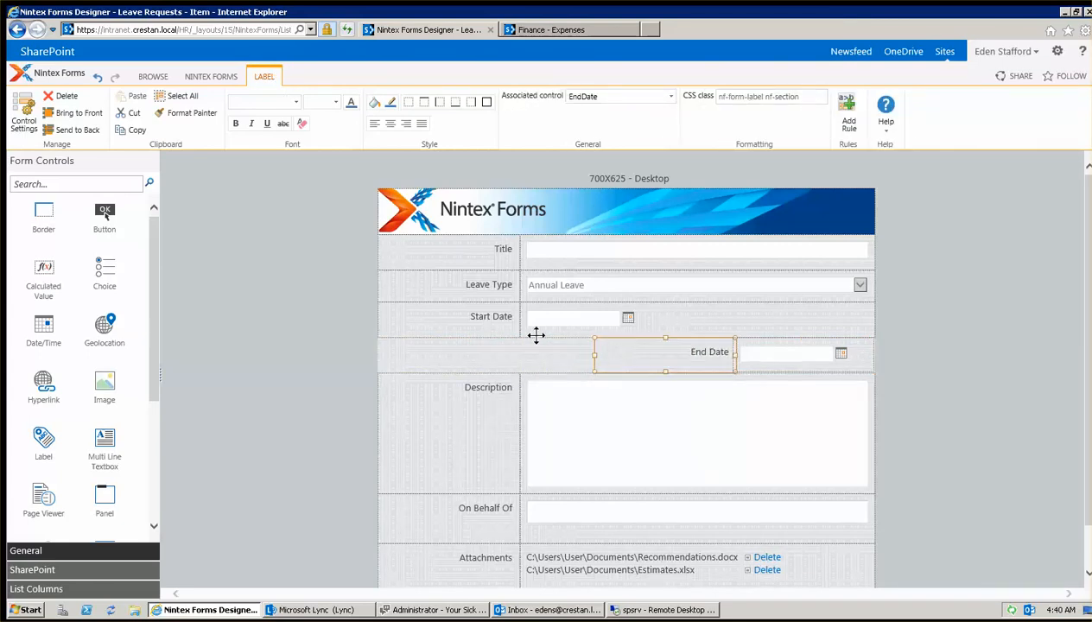
Step: Move the Start Date label and its narrowed date control down onto the same row as End Date
drag(495, 316, 495, 356)
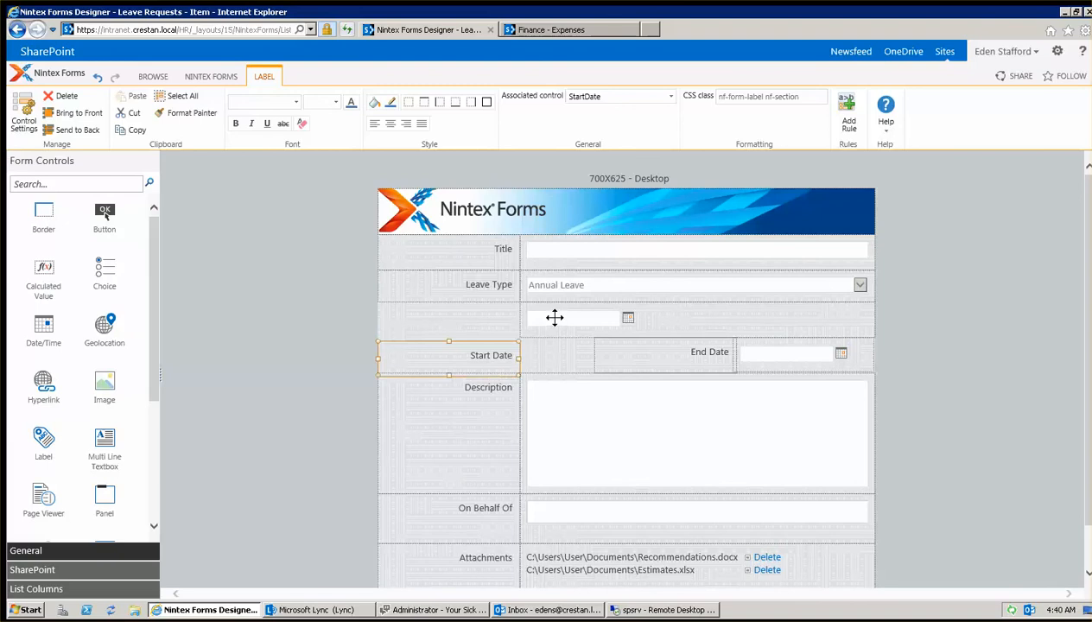
click(554, 317)
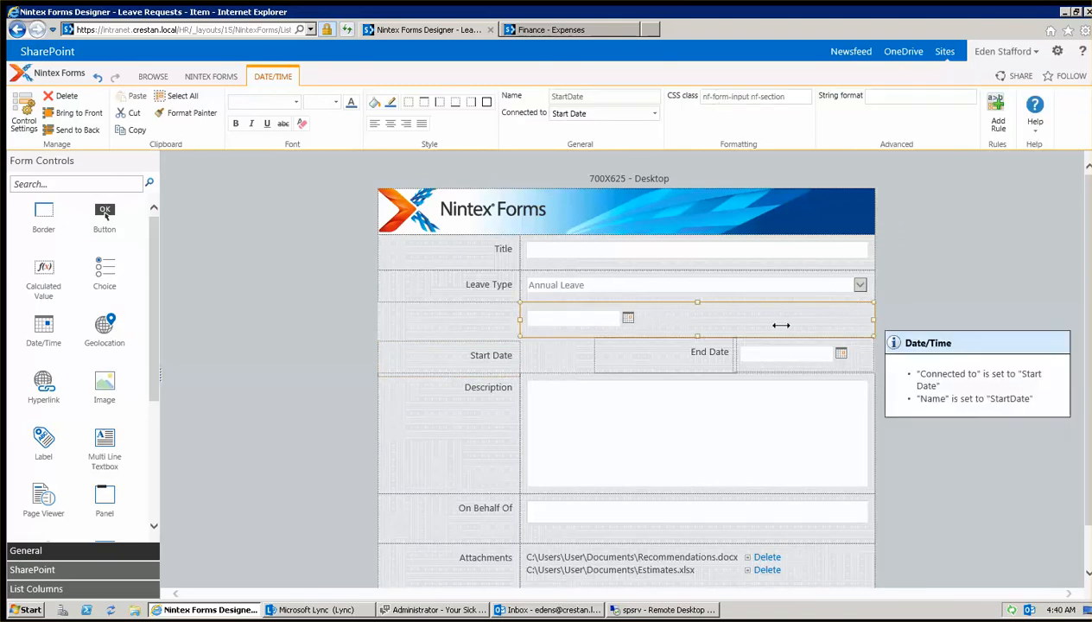
drag(780, 325, 585, 358)
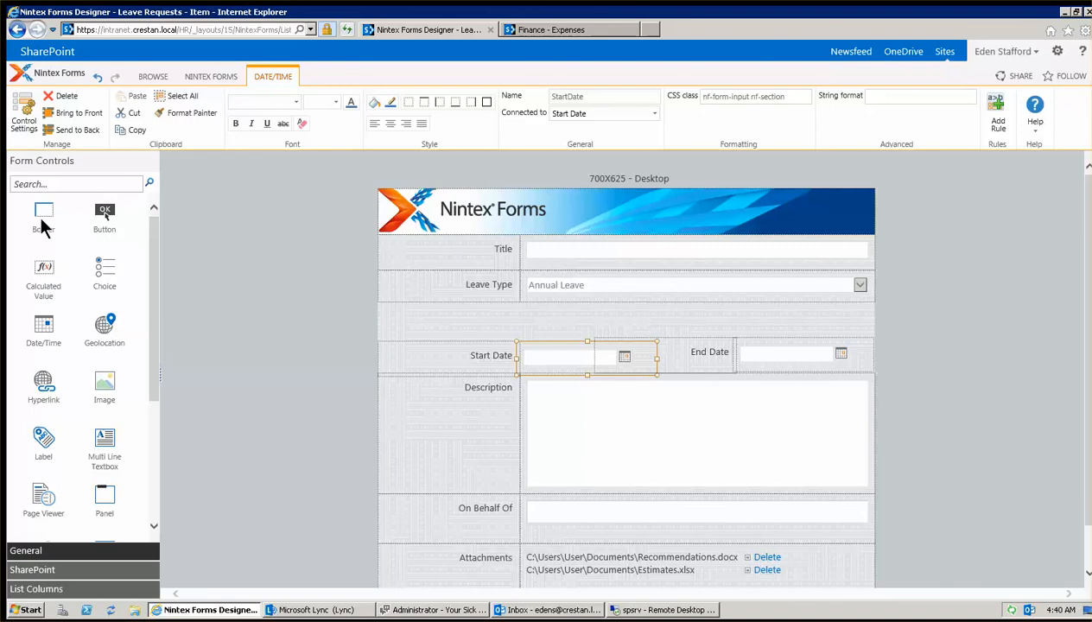
Step: Add a Border control between the Leave Type and date rows and stretch it across the full form width
drag(40, 213, 875, 324)
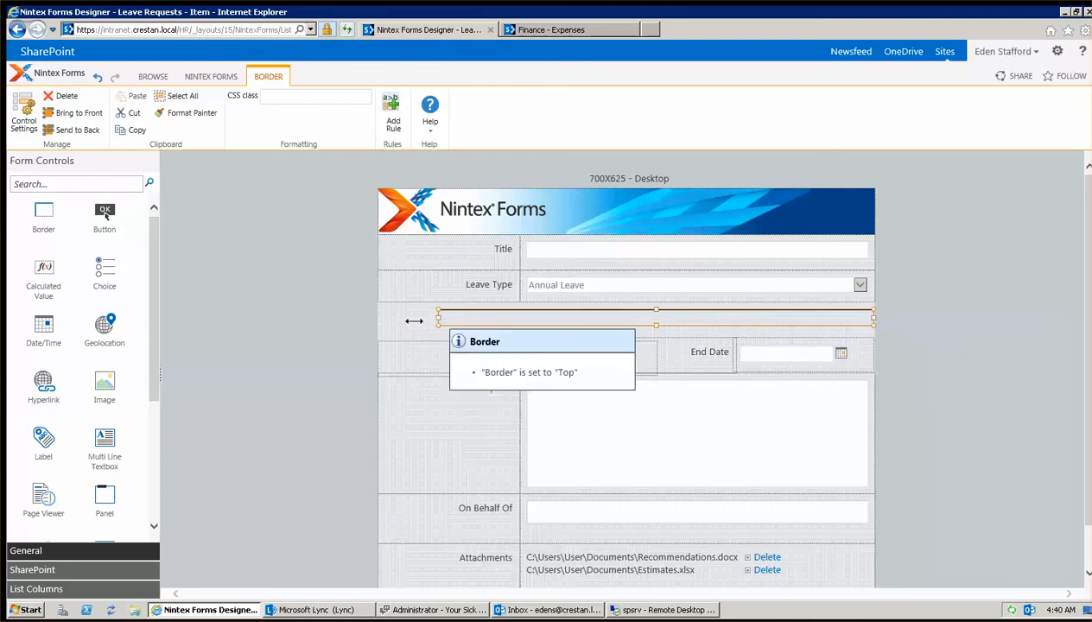
drag(414, 321, 376, 319)
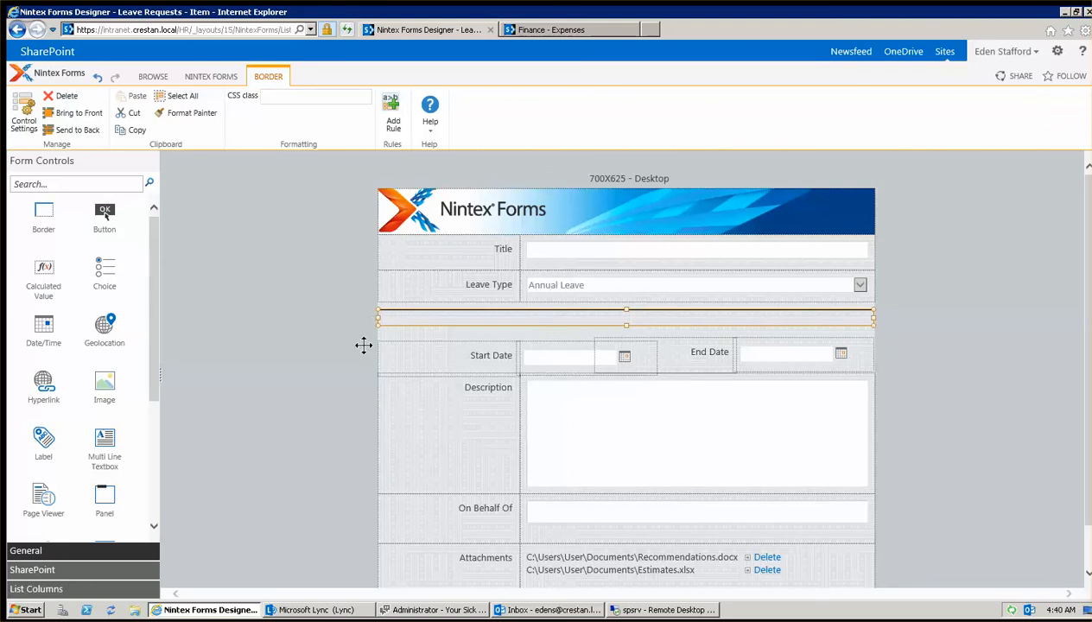
Step: Examine the SharePoint controls and the list columns available for the form, and select the Title label
click(35, 570)
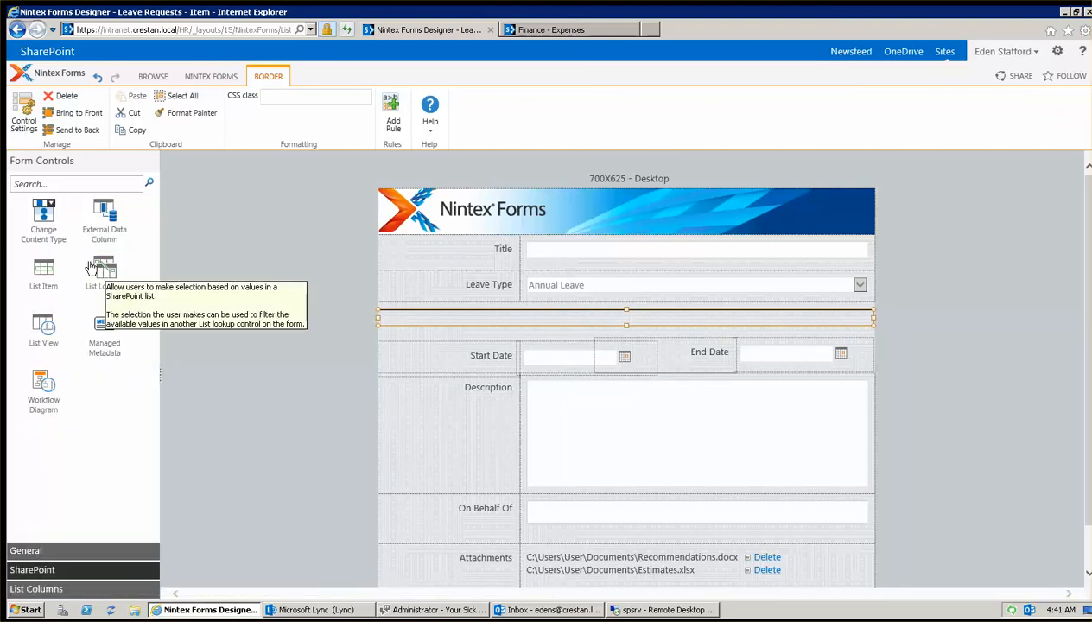
click(32, 588)
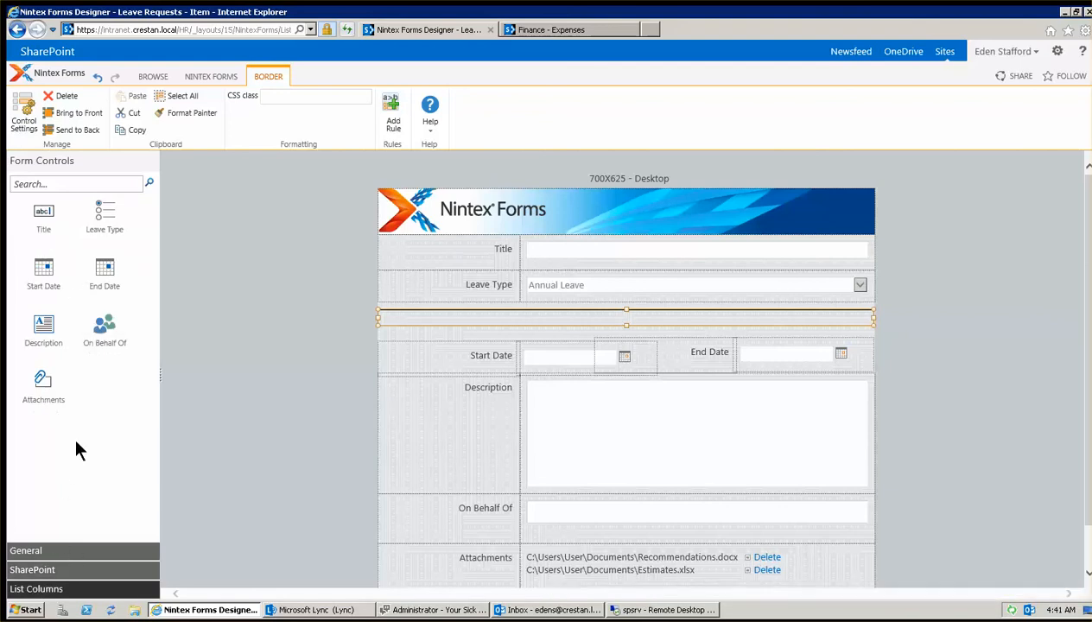
click(496, 250)
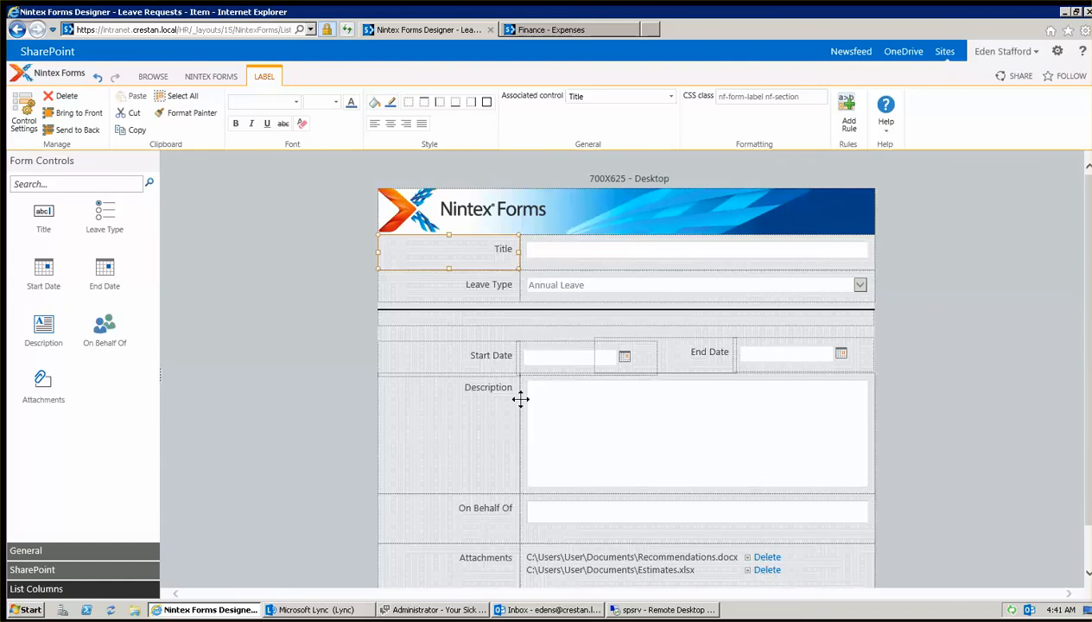
Step: Set the action of the form's Save button to Save and Submit
click(1089, 346)
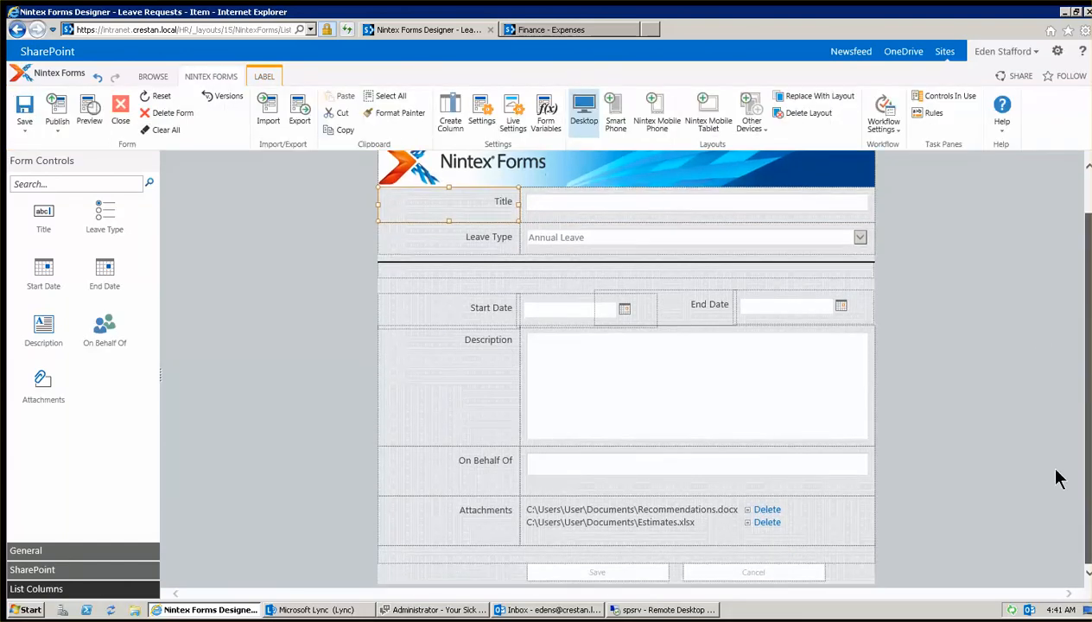
click(575, 570)
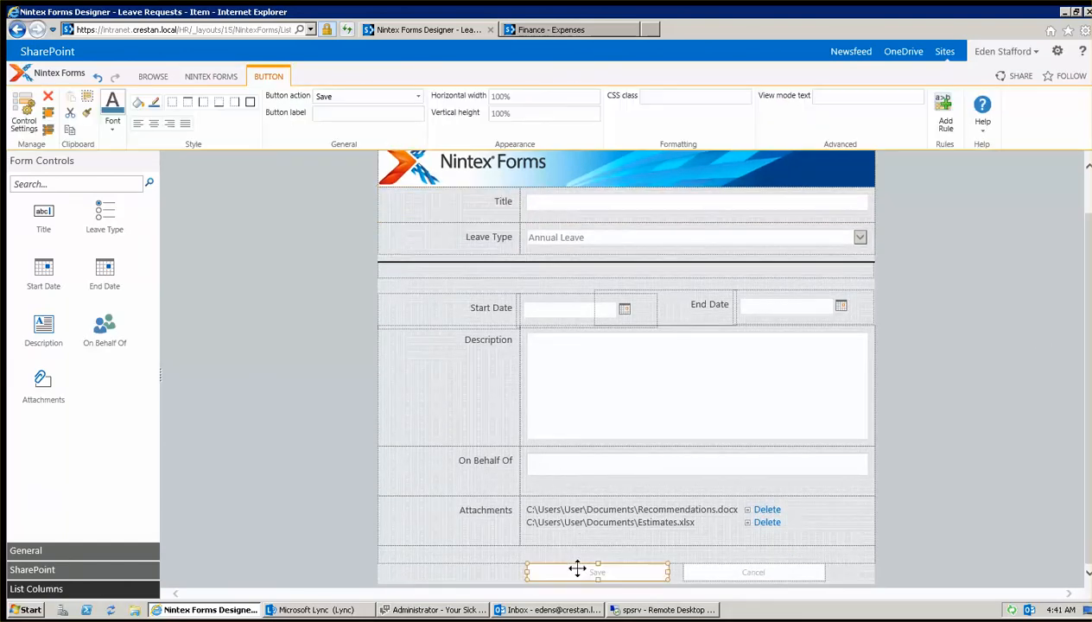
click(369, 97)
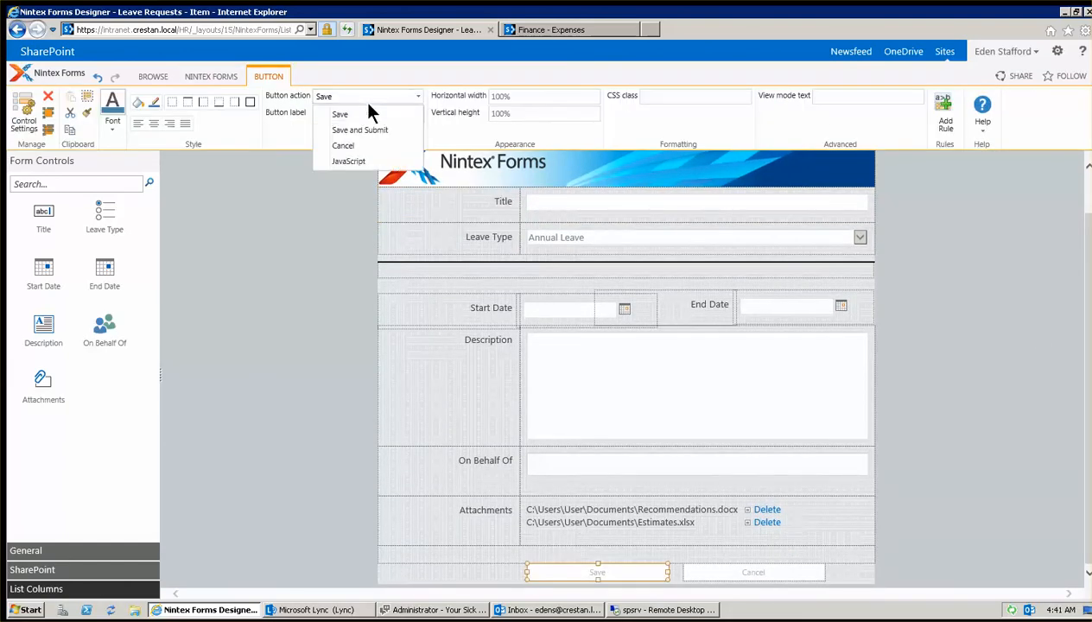
click(370, 130)
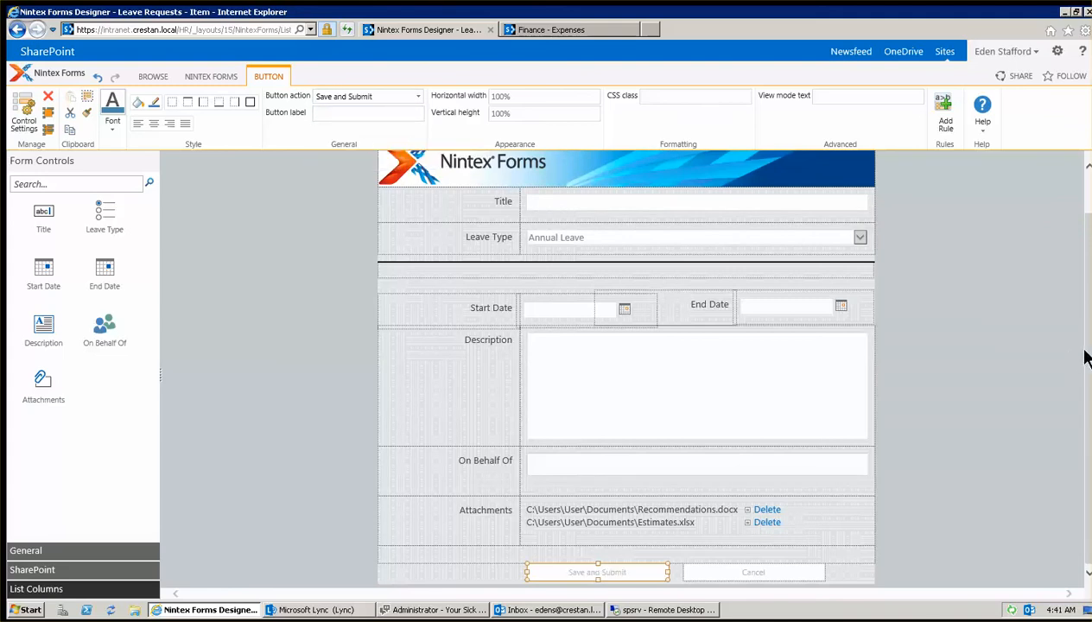
Step: Review the layouts offered for other devices and add an iPhone layout of the form
drag(1087, 357, 1087, 315)
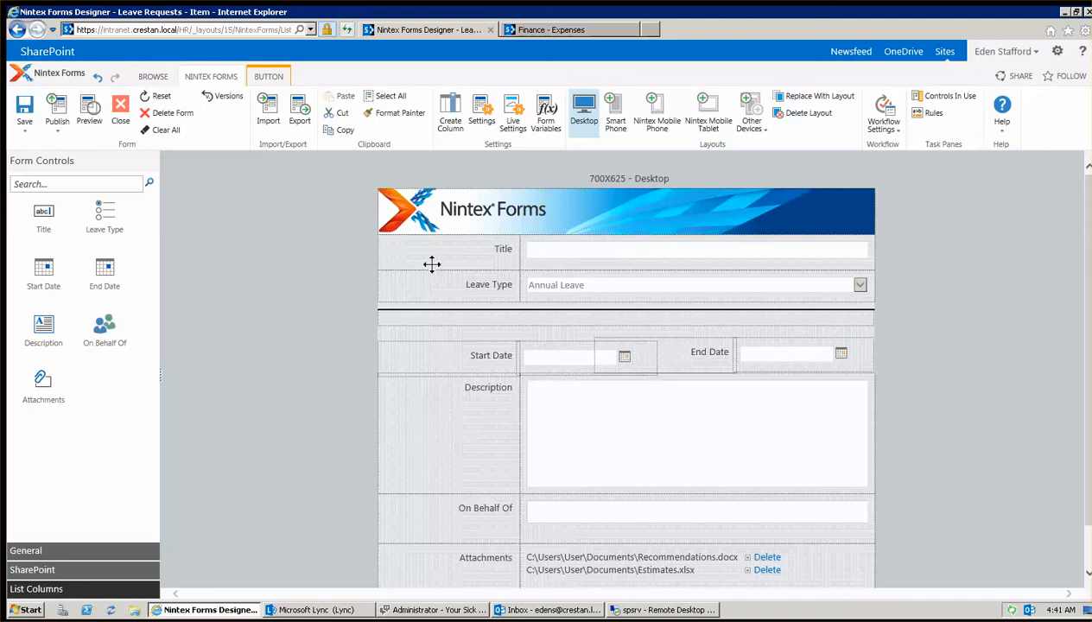
click(432, 337)
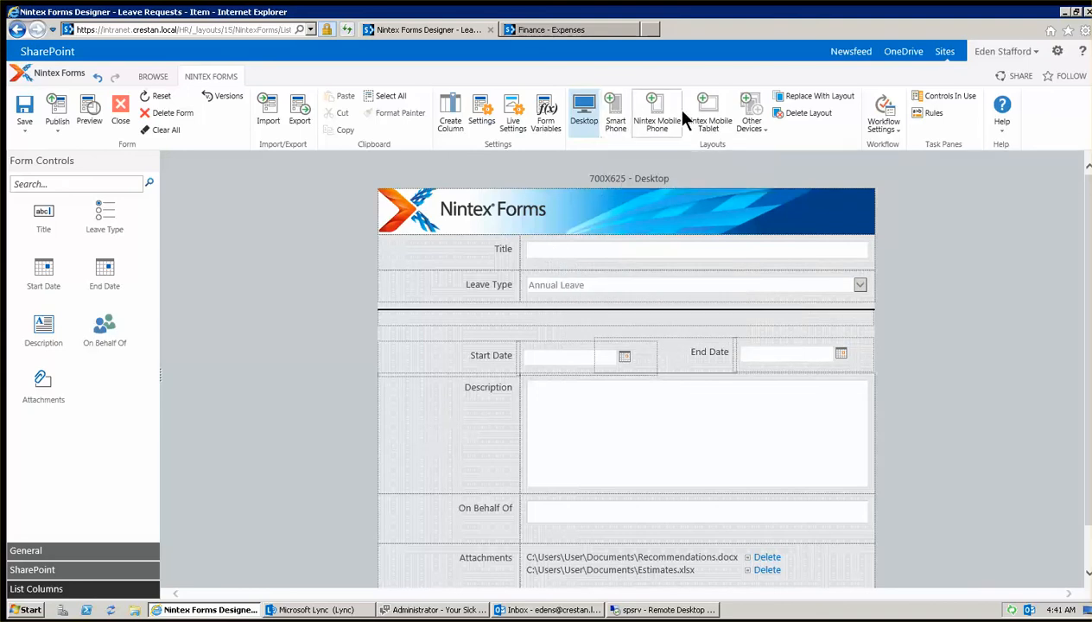
click(756, 134)
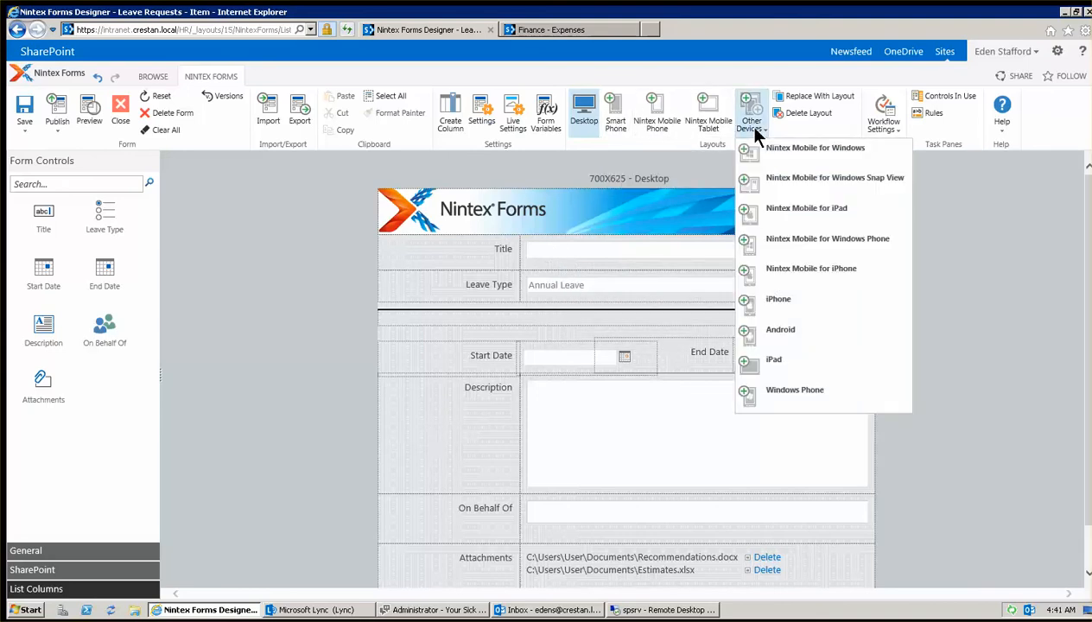
click(782, 297)
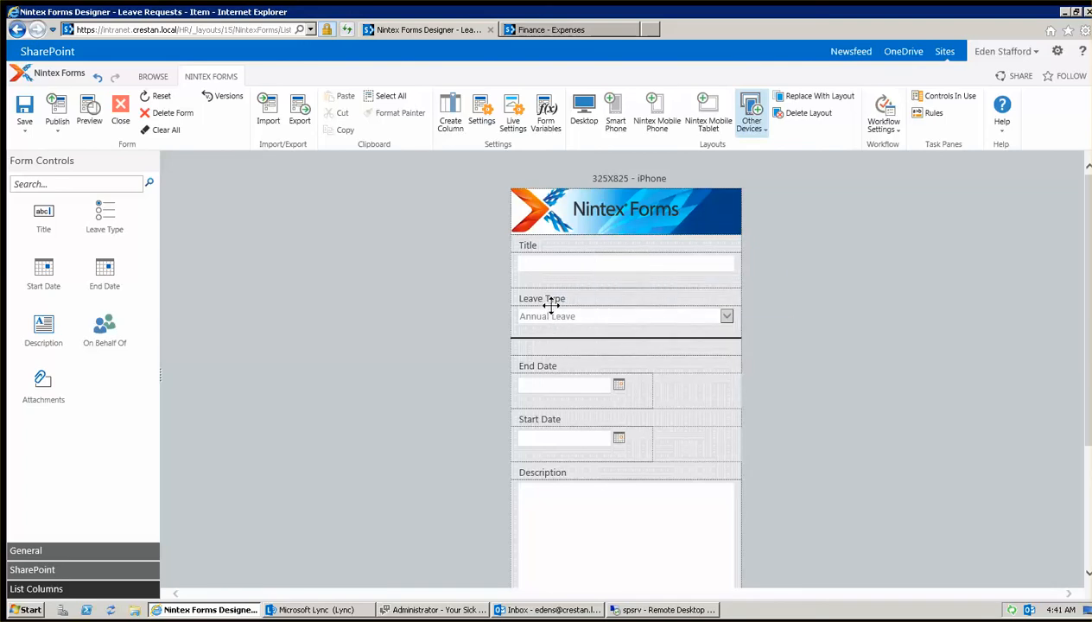
Step: Add a new formatting rule to the End Date label in the iPhone layout
click(550, 366)
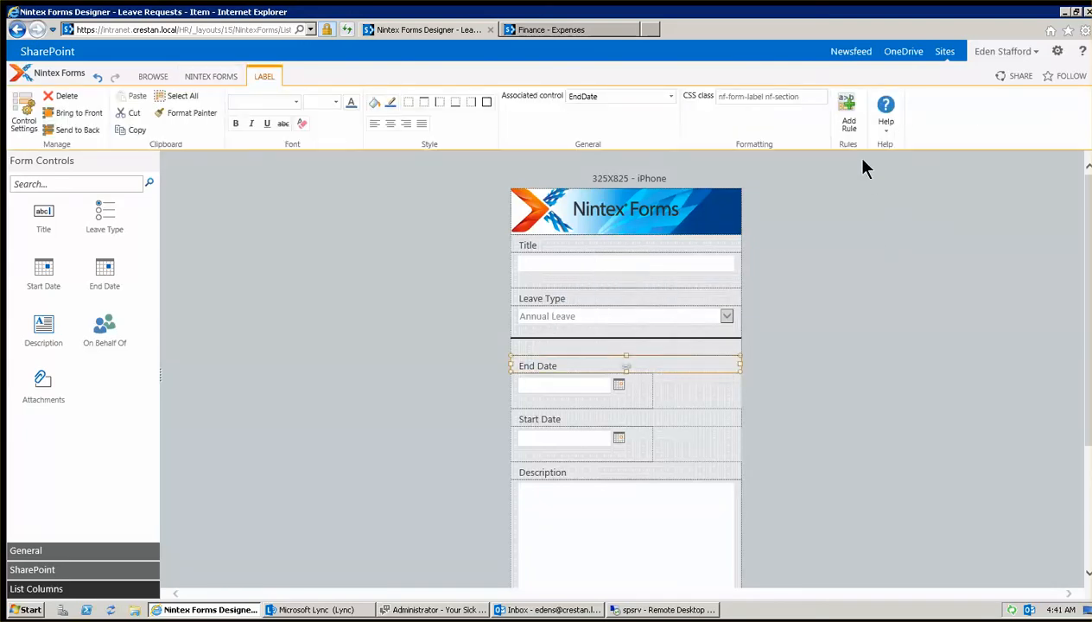
click(847, 112)
click(940, 213)
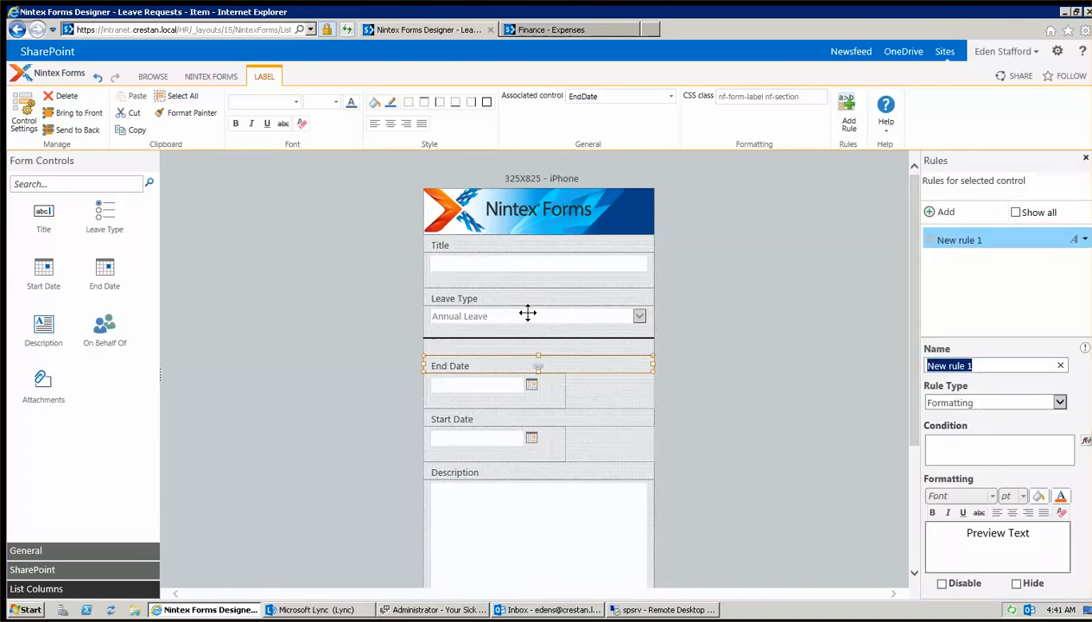
Step: Close the form designer without saving the form
mouse_move(473, 315)
click(211, 76)
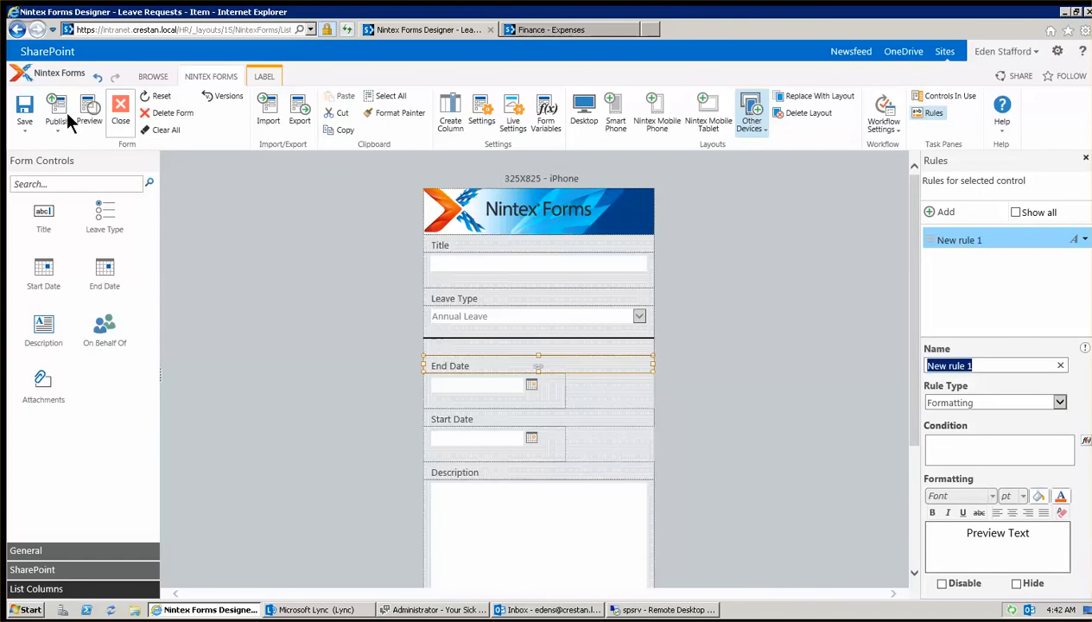
click(121, 119)
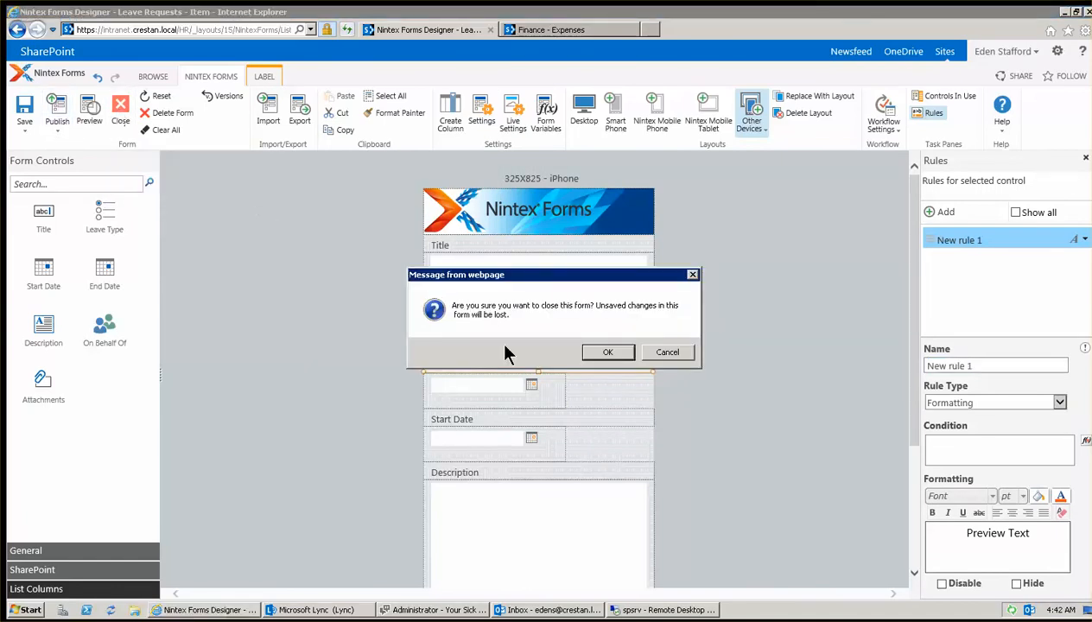